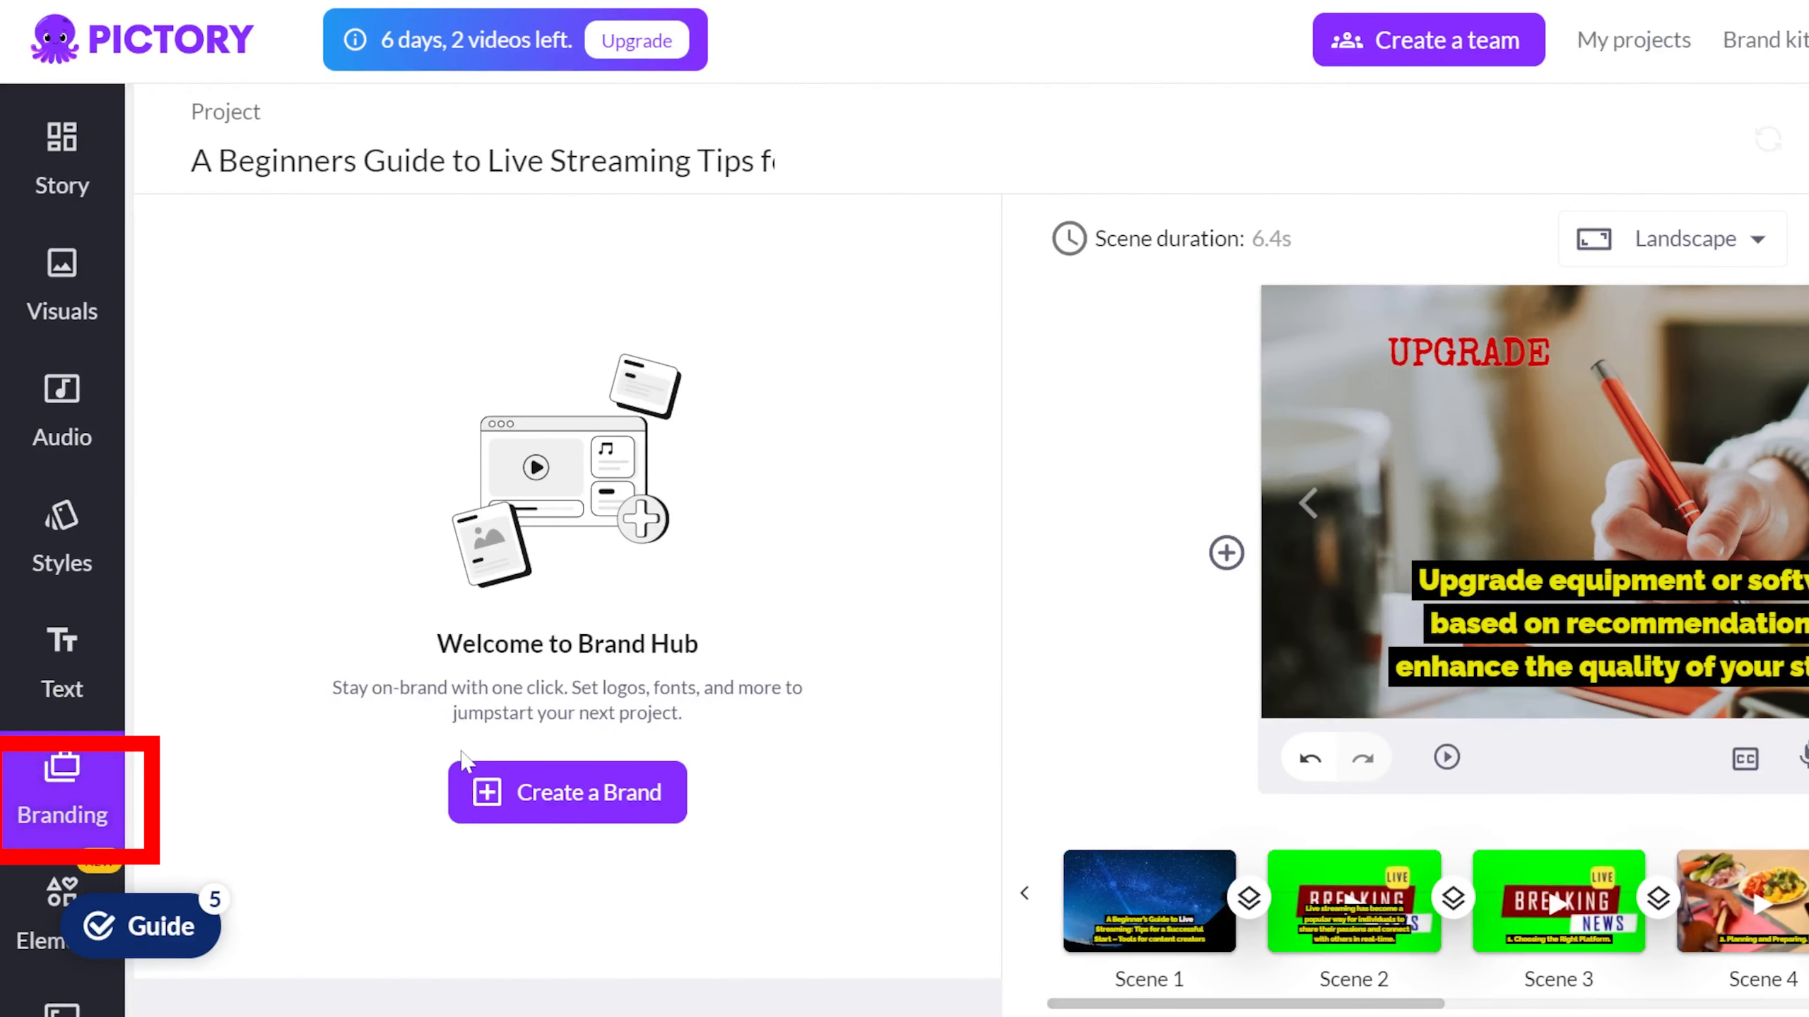
Compare how many brand kits the Starter, Professional and Teams plans include.
{"action": "left_click", "coordinate": [530, 795]}
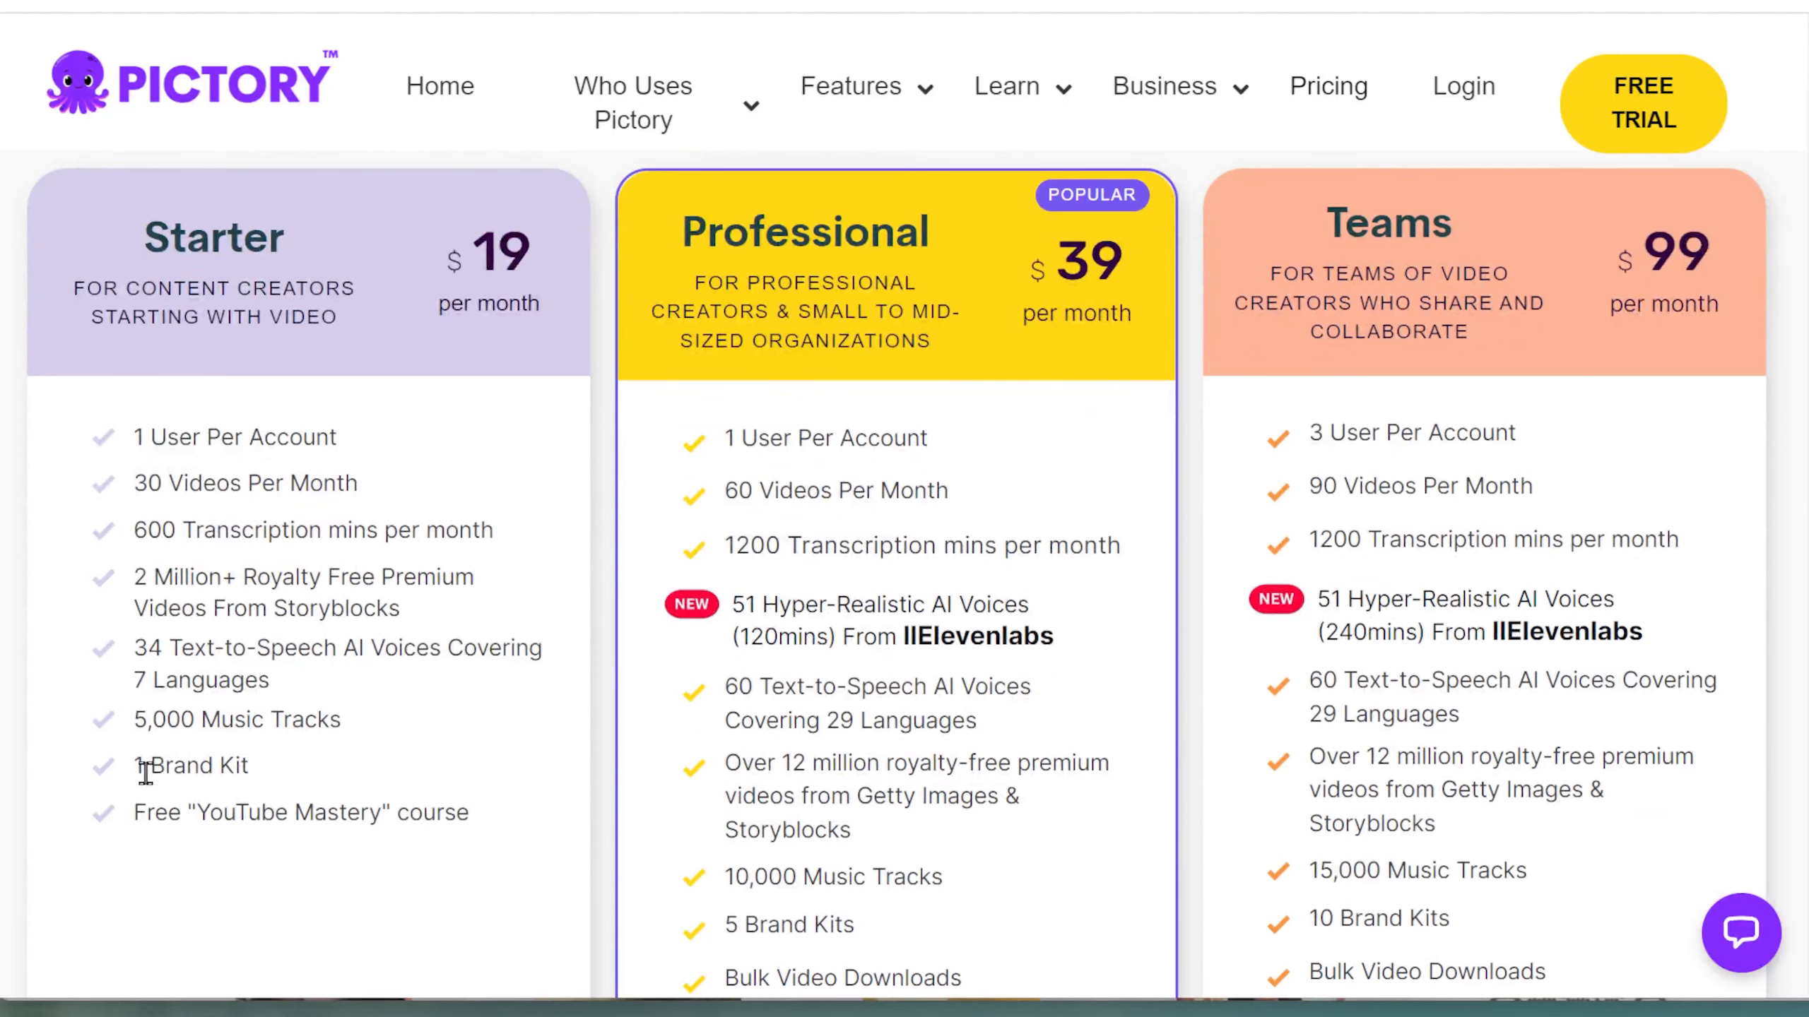
{"action": "left_click_drag", "start_coordinate": [134, 766], "coordinate": [255, 784]}
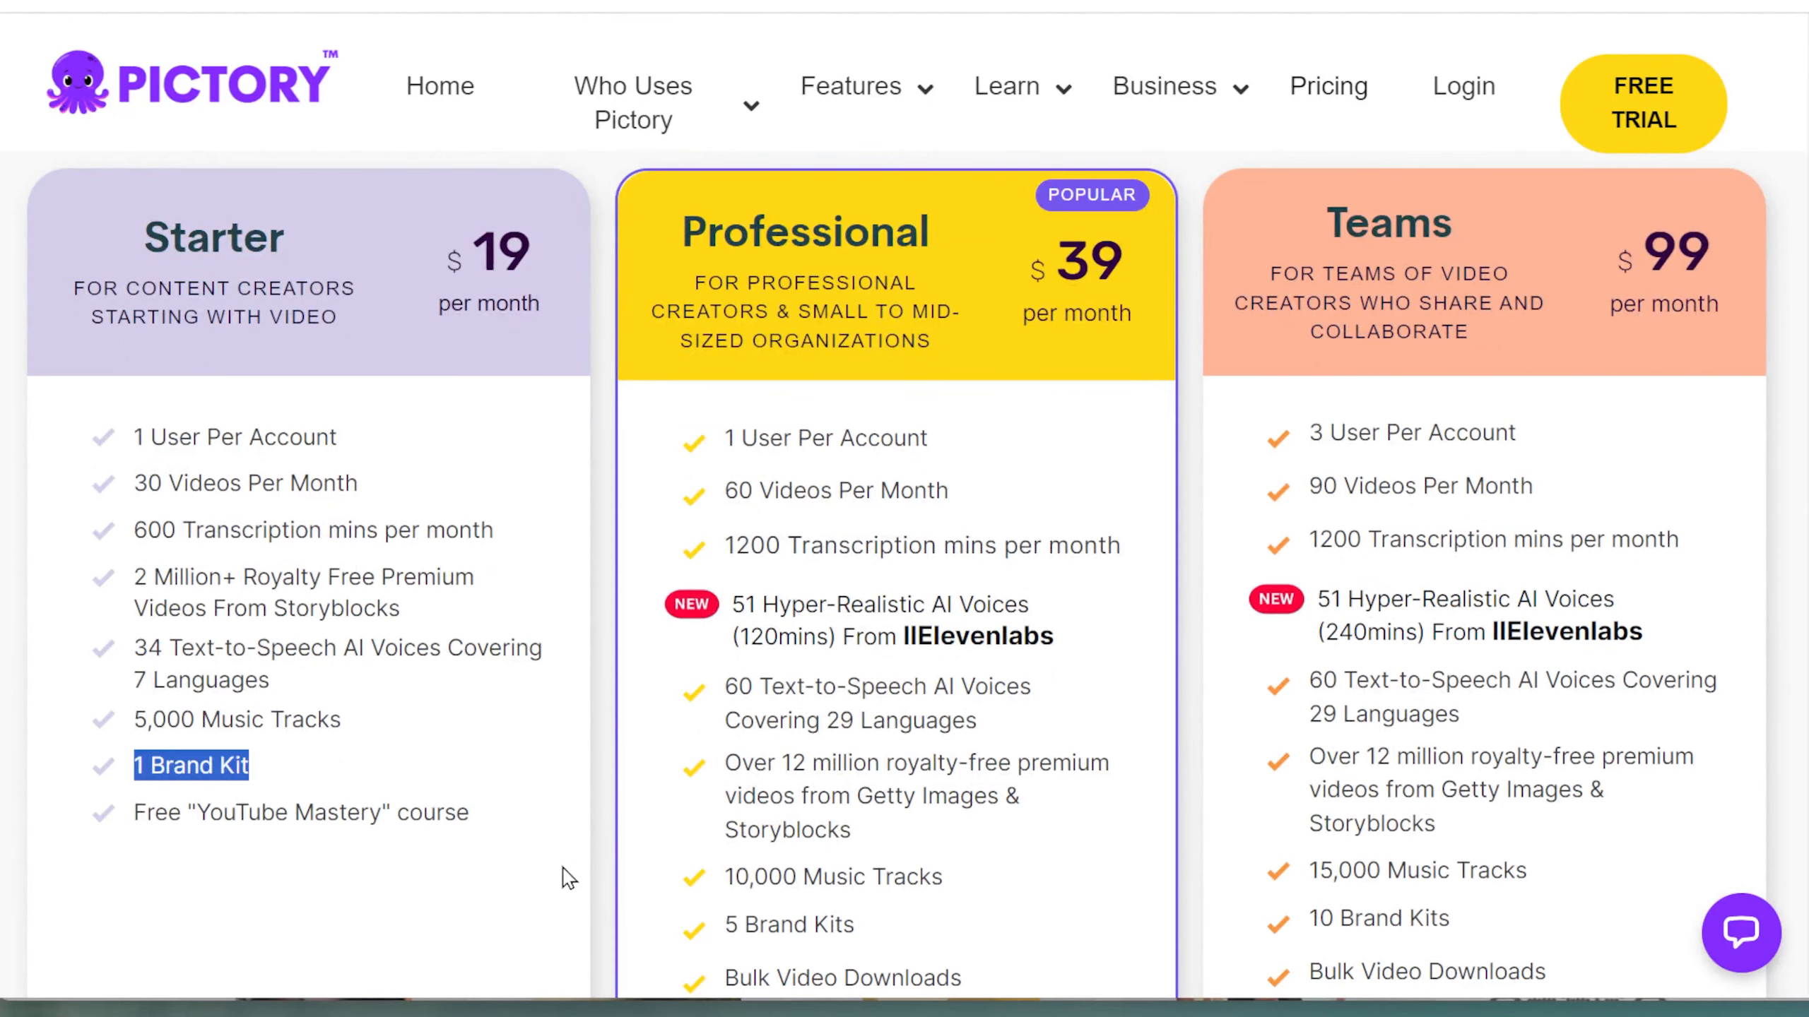
{"action": "left_click_drag", "start_coordinate": [724, 921], "coordinate": [852, 930]}
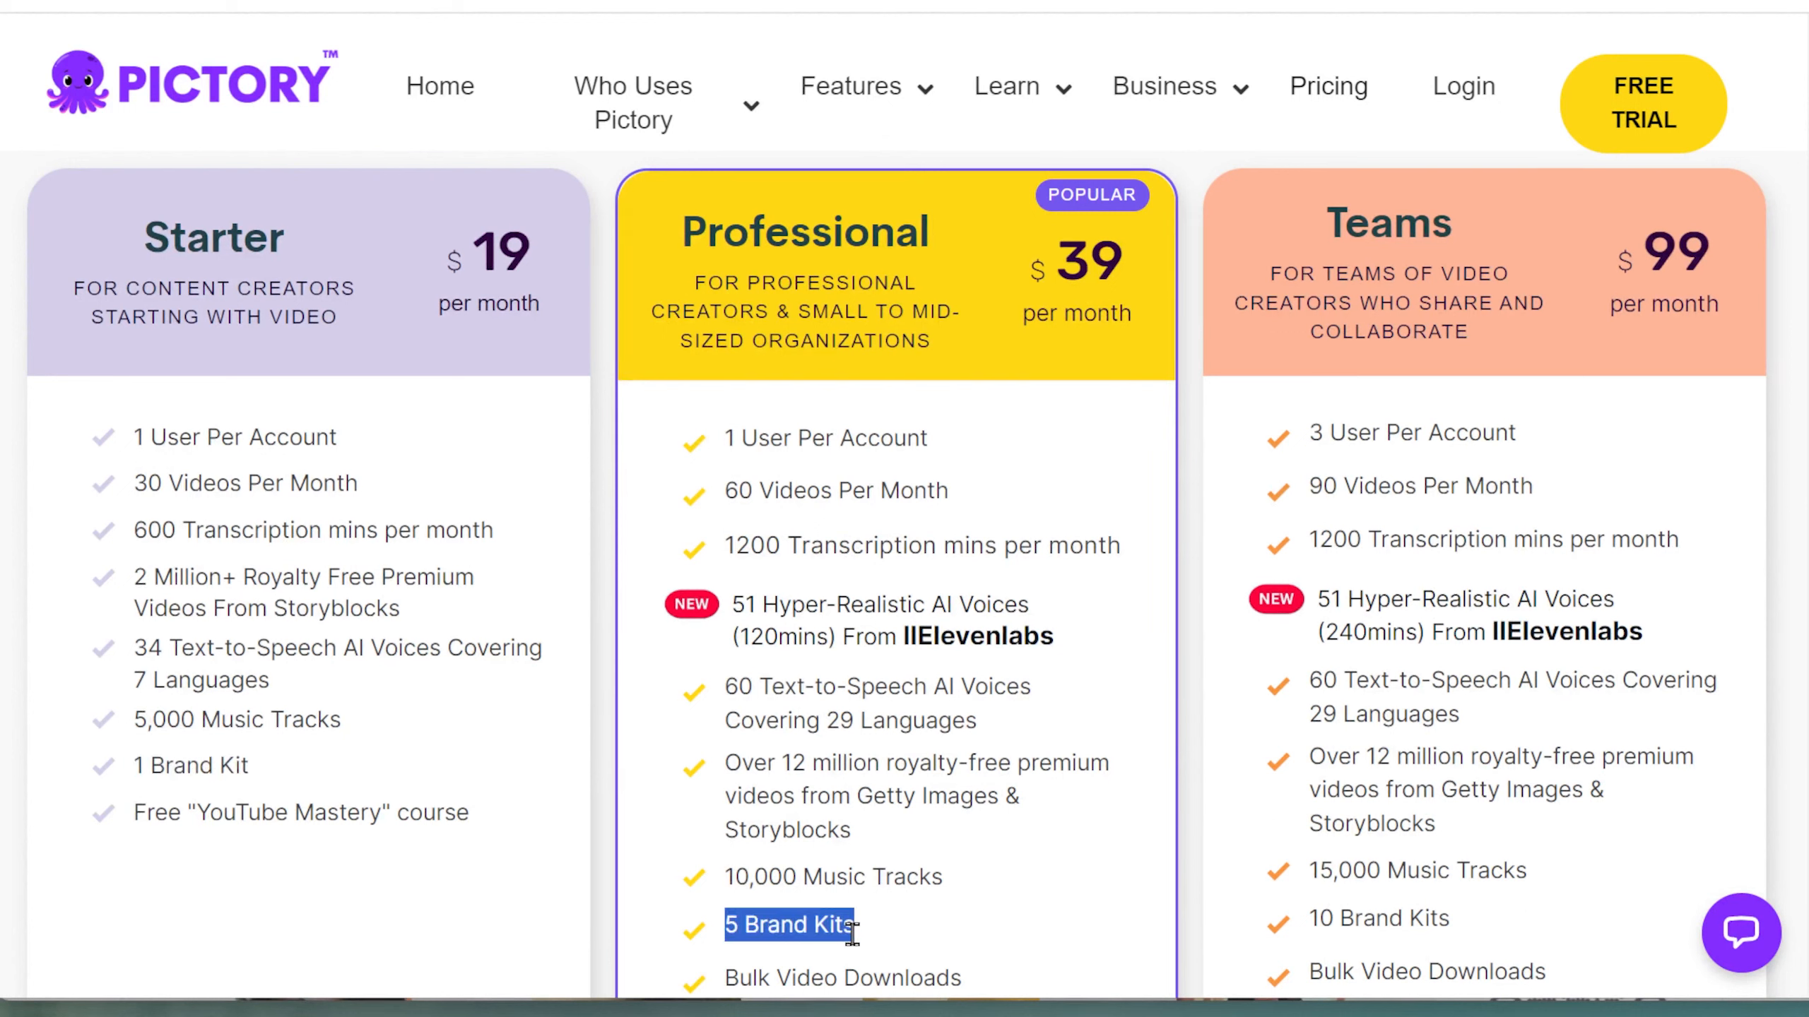
{"action": "left_click_drag", "start_coordinate": [1307, 920], "coordinate": [1446, 916]}
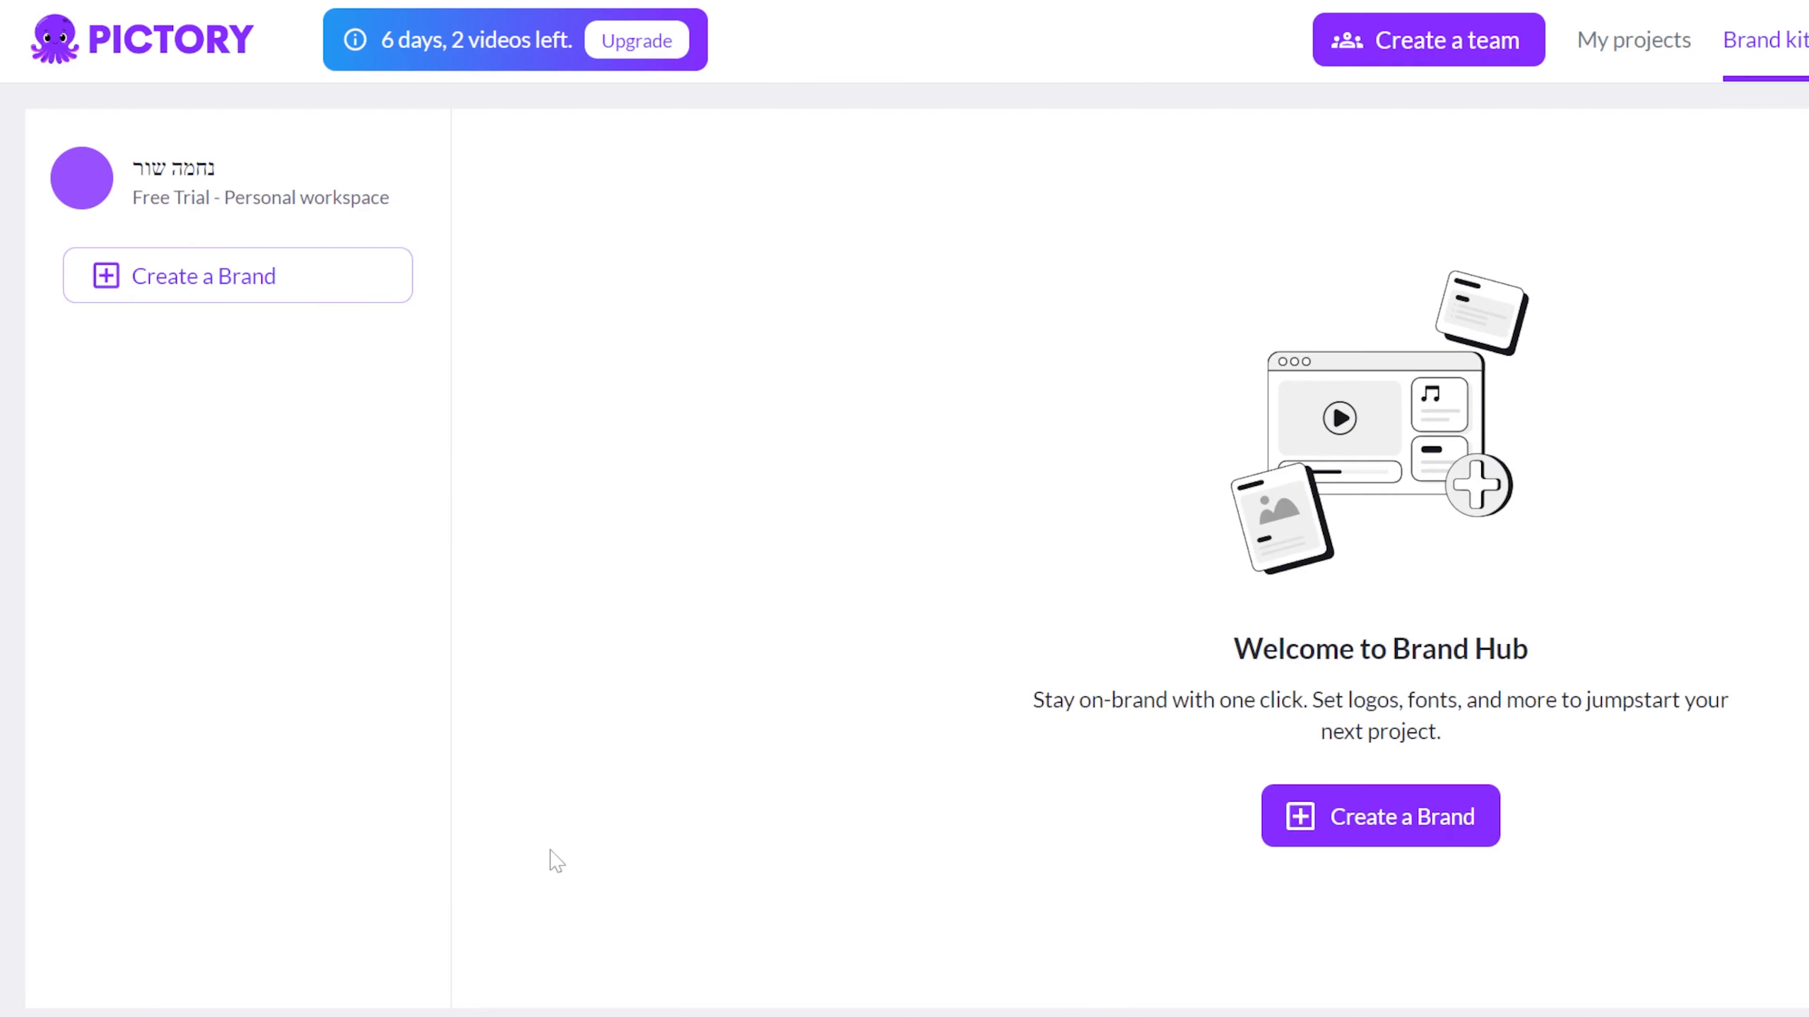
Start a new brand named Content game tips and upload its logo image.
{"action": "left_click", "coordinate": [1452, 832]}
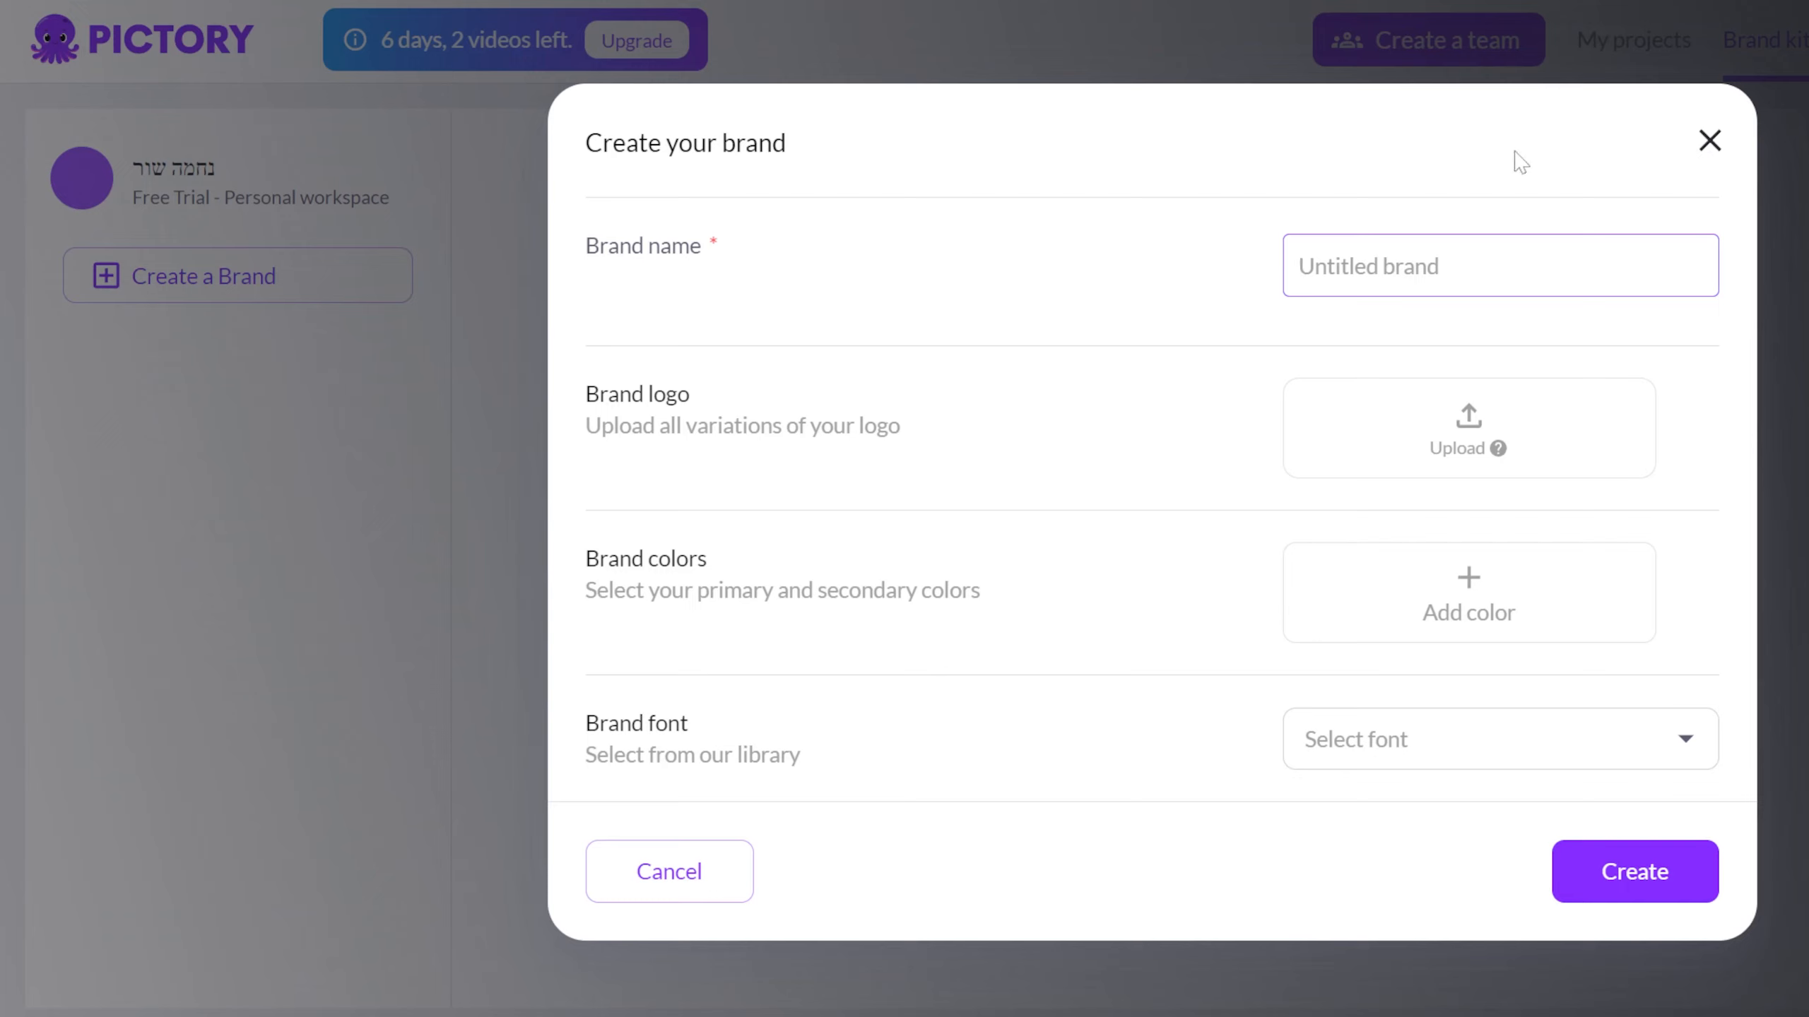
{"action": "type", "text": "c"}
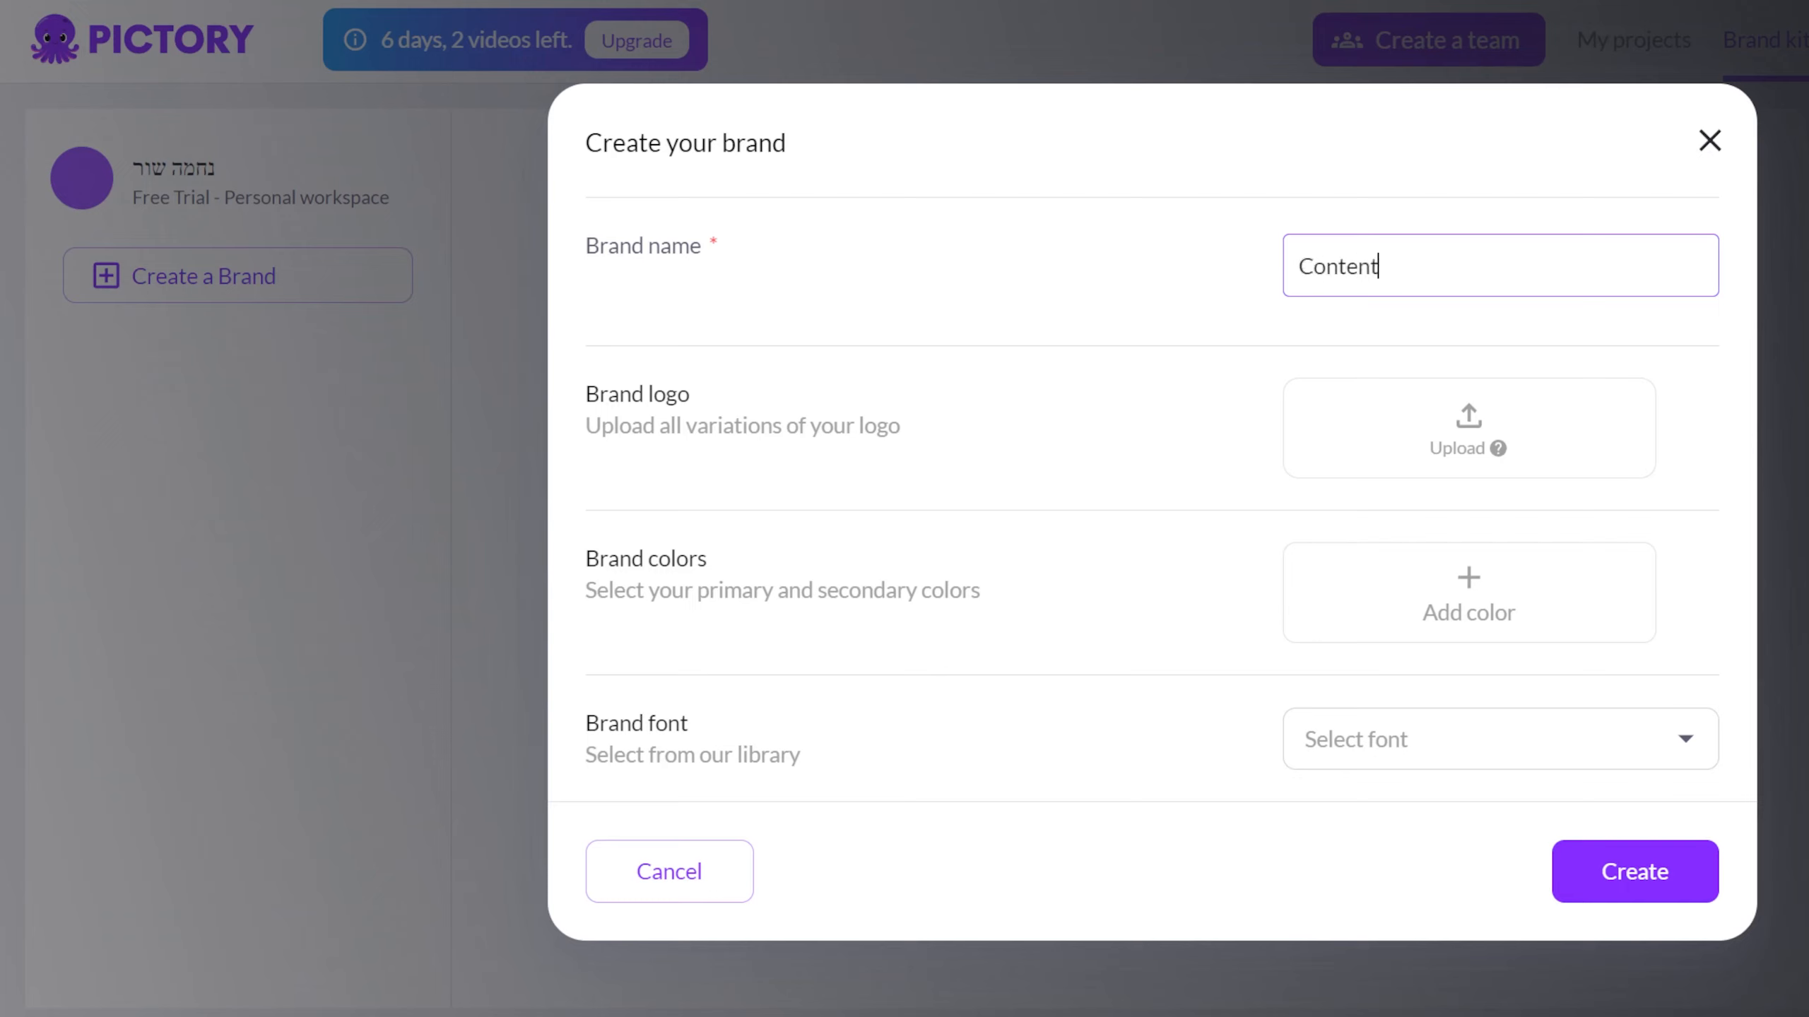
{"action": "type", "text": "ontent game tips"}
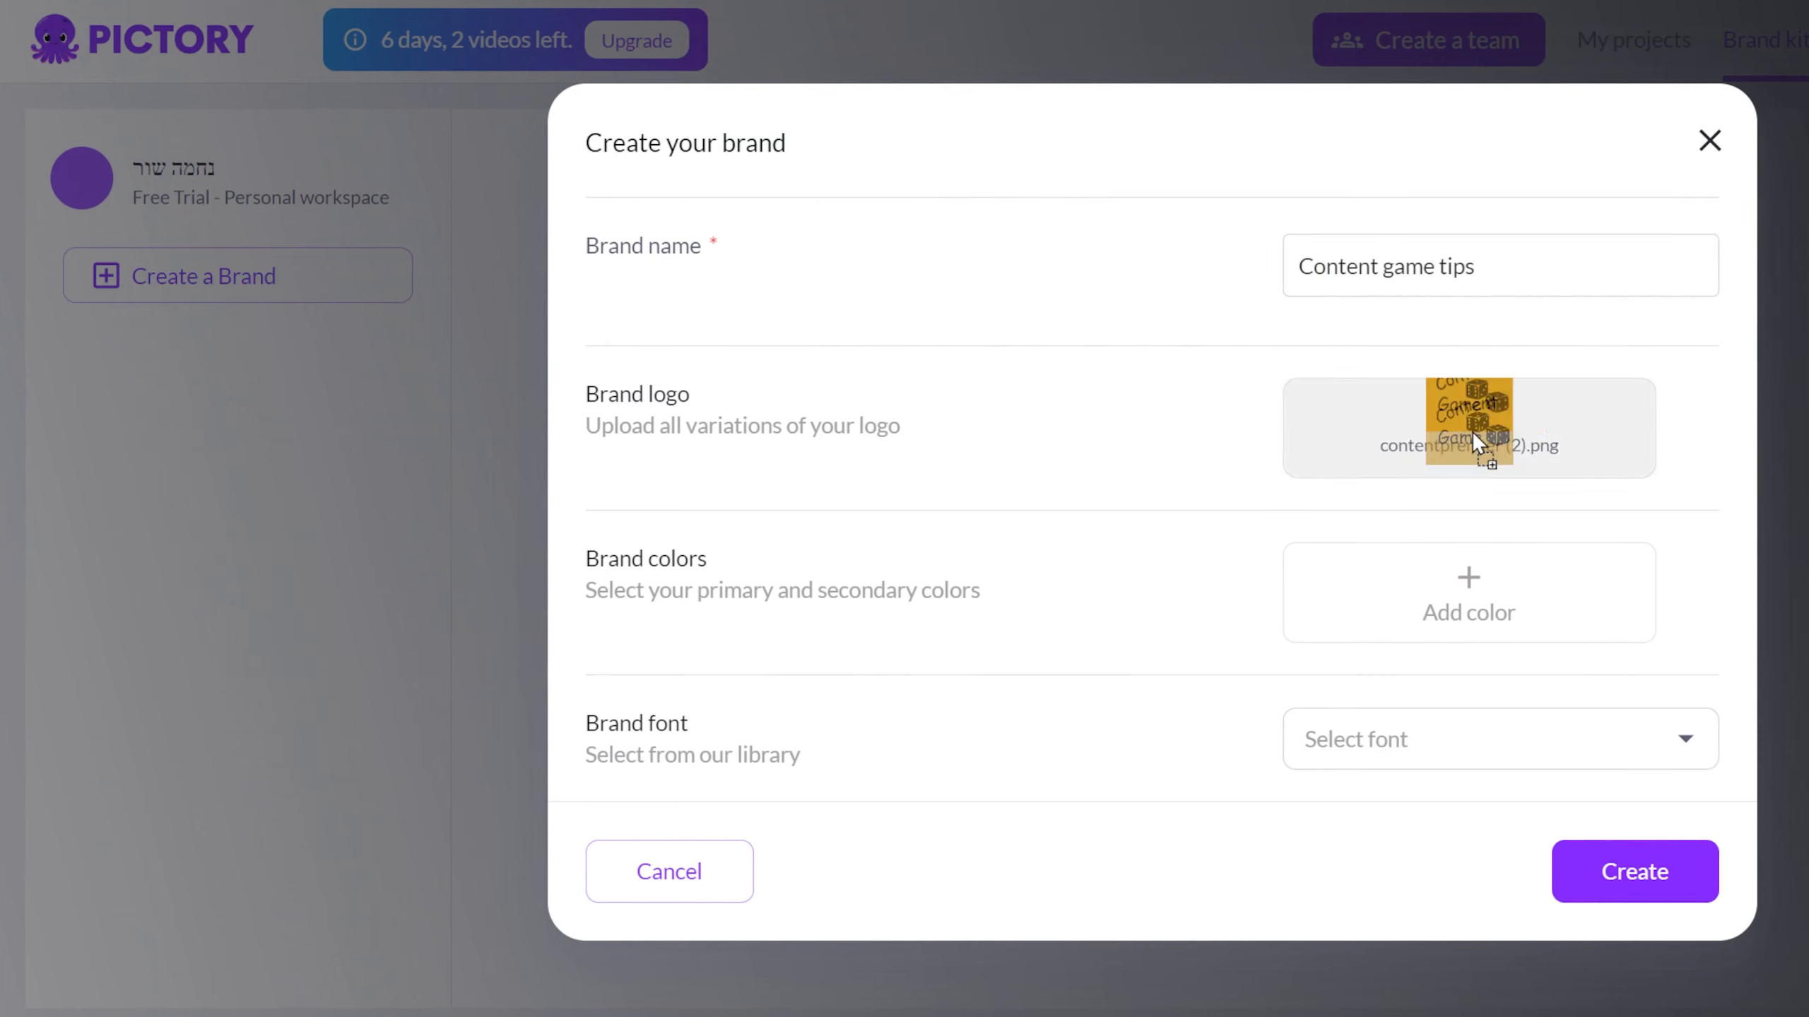
{"action": "left_click_drag", "start_coordinate": [1473, 431], "coordinate": [1469, 464]}
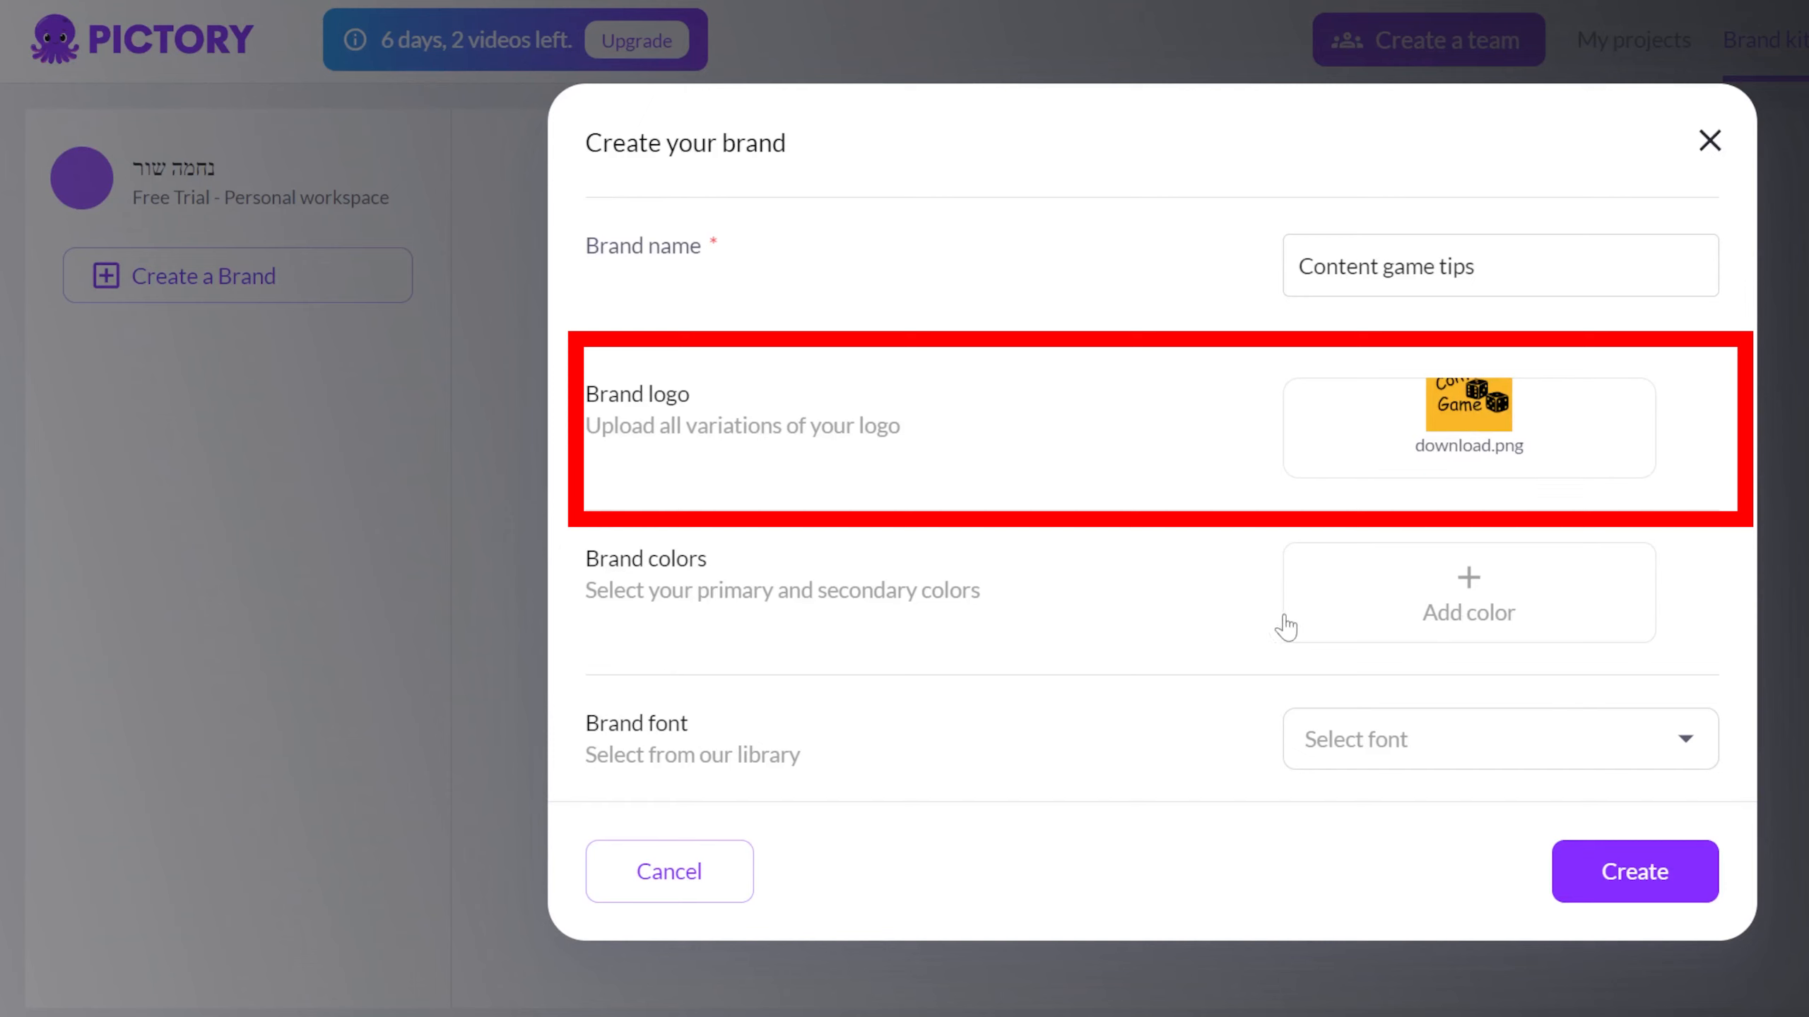
Add three brand colors: a yellow, the purple-grey 615a71 and a light grey.
{"action": "left_click", "coordinate": [1449, 584]}
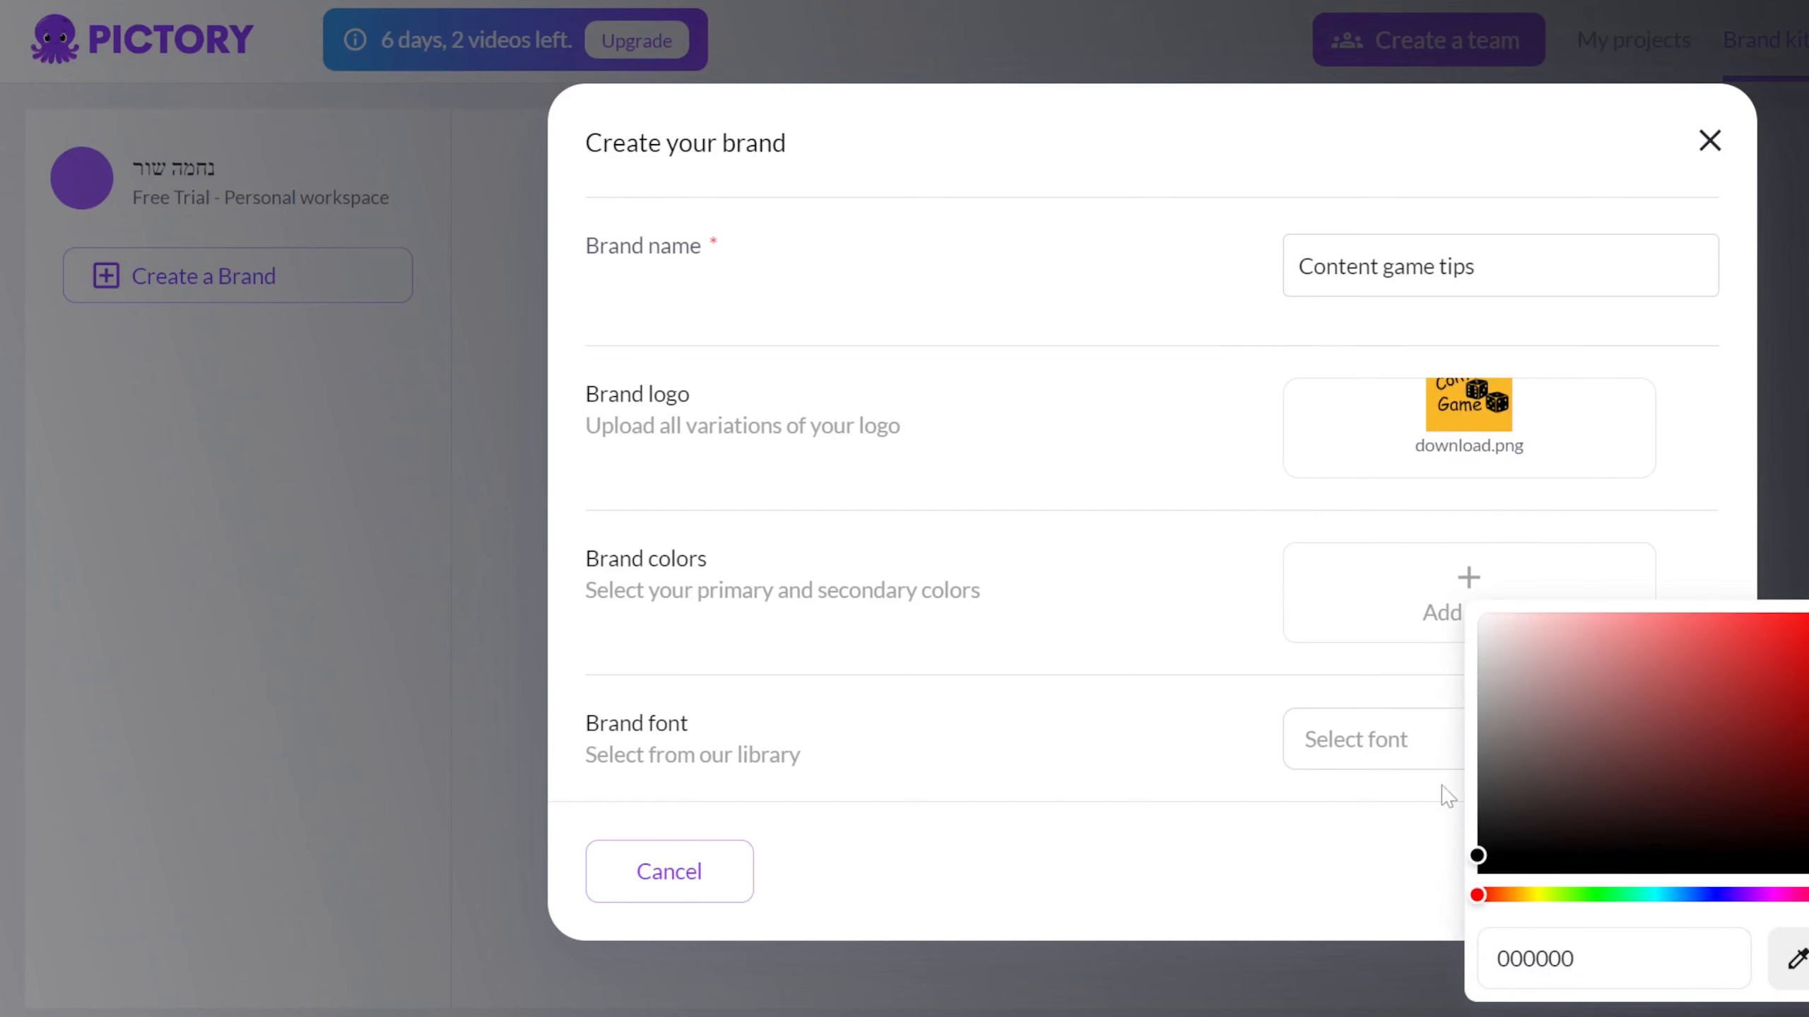
{"action": "left_click", "coordinate": [1371, 589]}
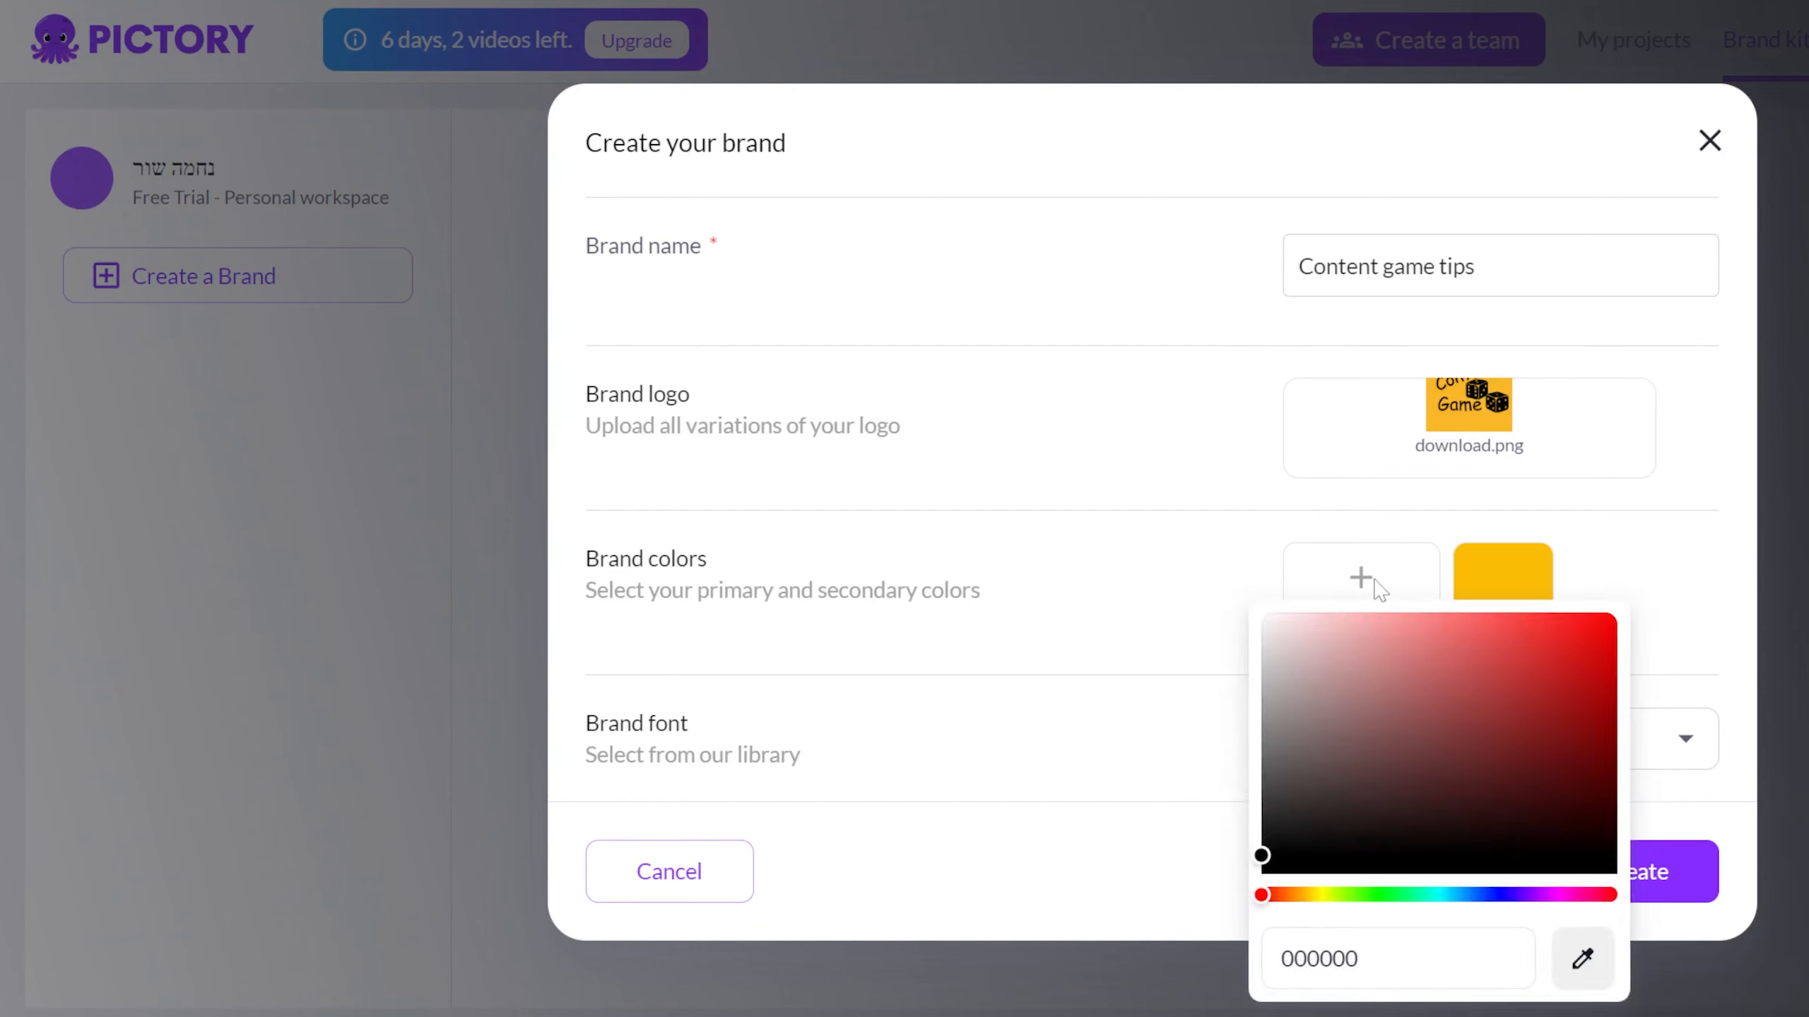
{"action": "left_click", "coordinate": [741, 634]}
{"action": "left_click", "coordinate": [1365, 597]}
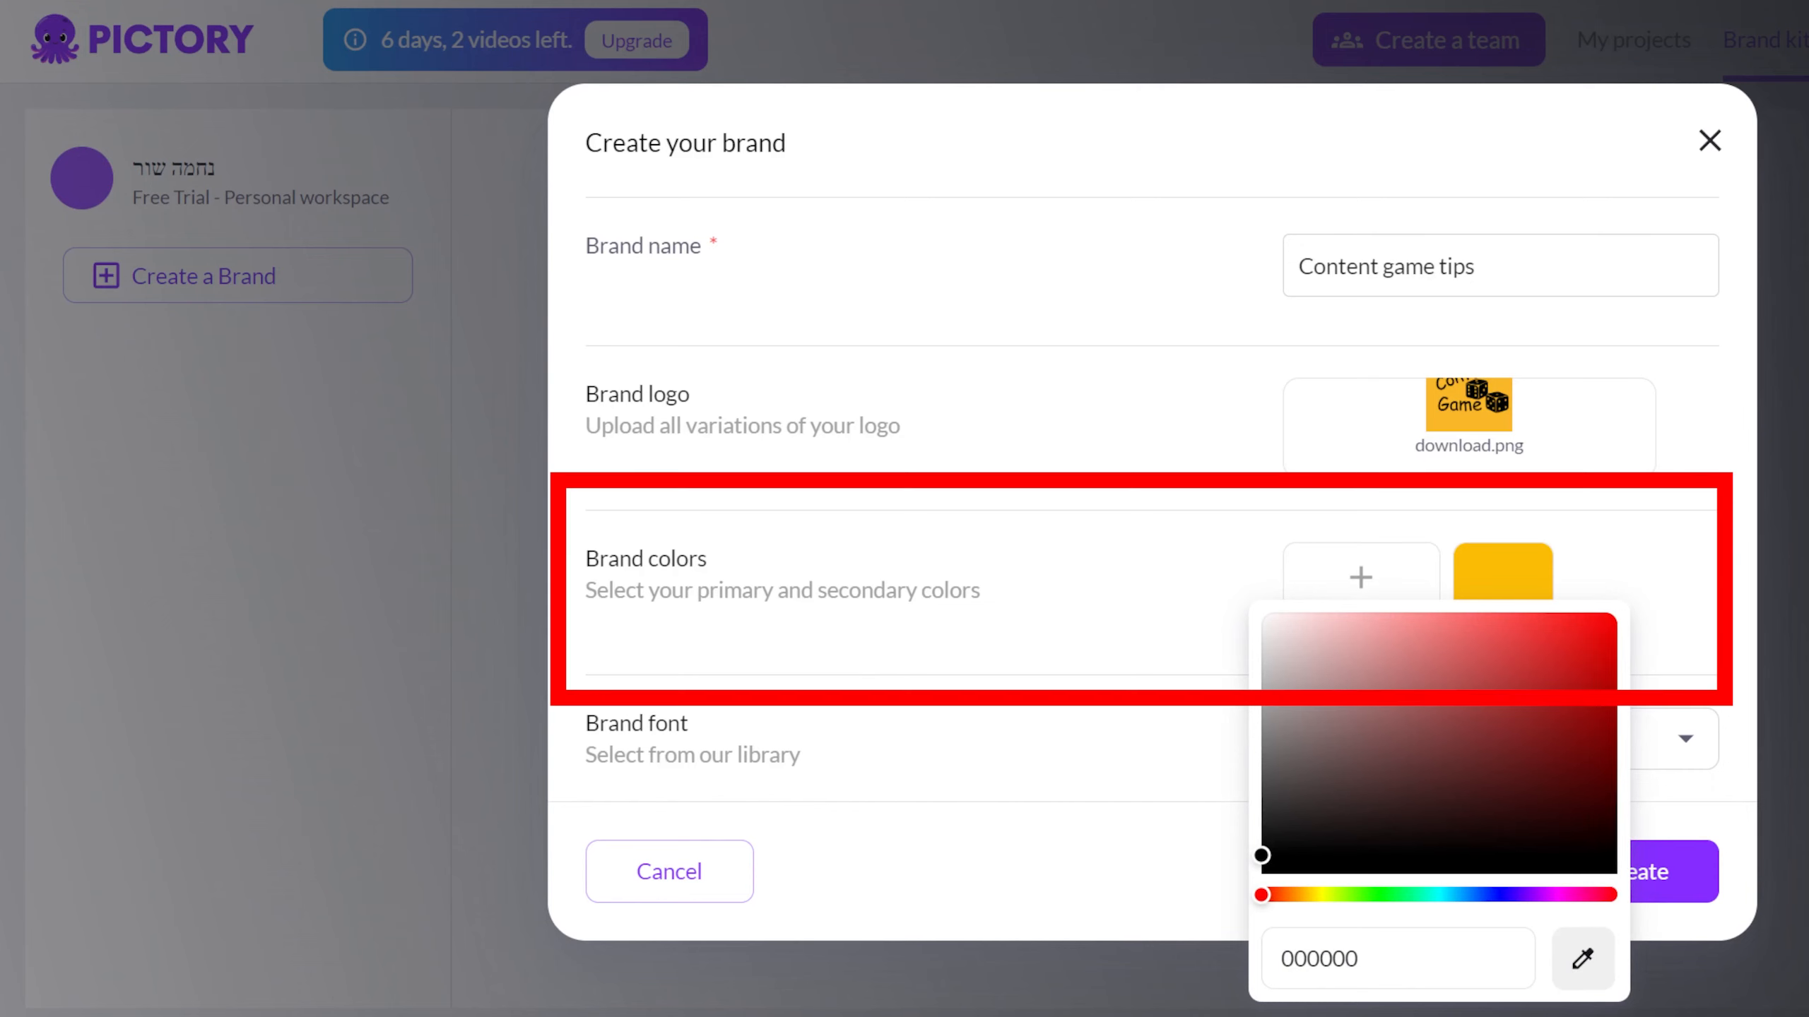
{"action": "left_click", "coordinate": [332, 944]}
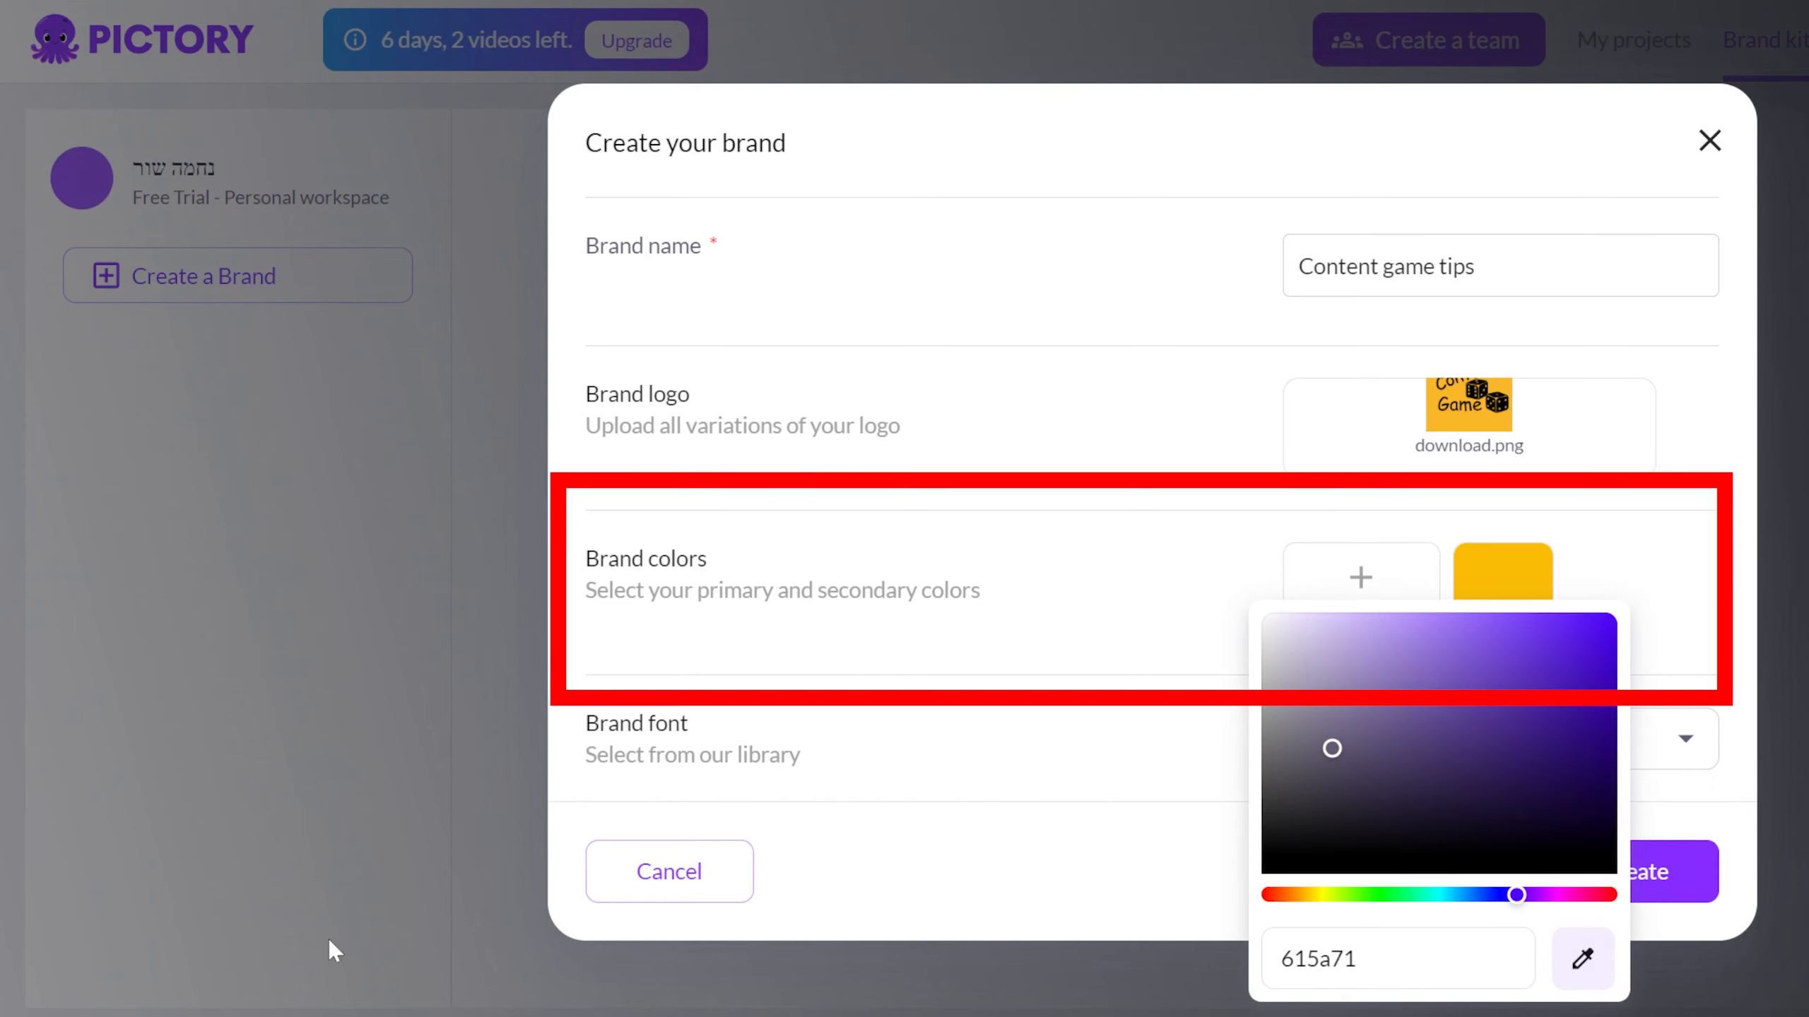
{"action": "left_click", "coordinate": [1053, 766]}
{"action": "left_click", "coordinate": [1418, 593]}
{"action": "left_click", "coordinate": [1558, 952]}
{"action": "left_click", "coordinate": [637, 750]}
{"action": "left_click", "coordinate": [637, 749]}
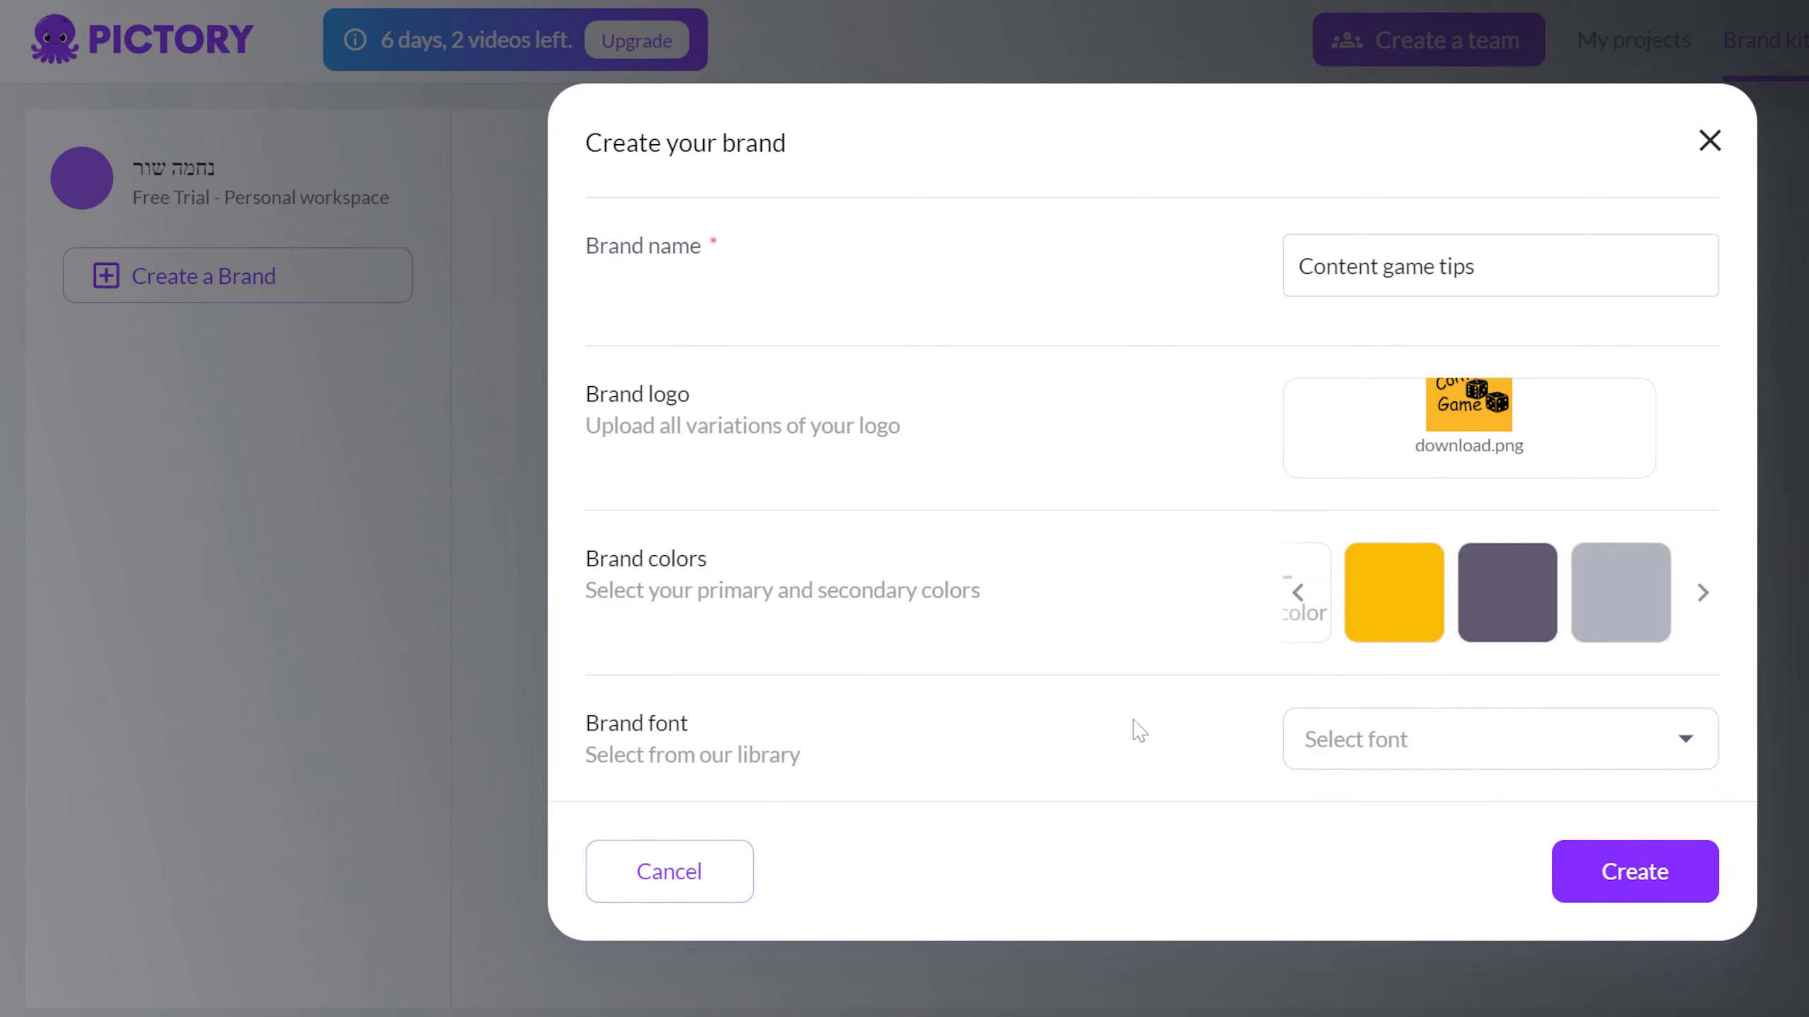
Set the brand font to Poppins and create the brand.
{"action": "left_click", "coordinate": [1389, 739]}
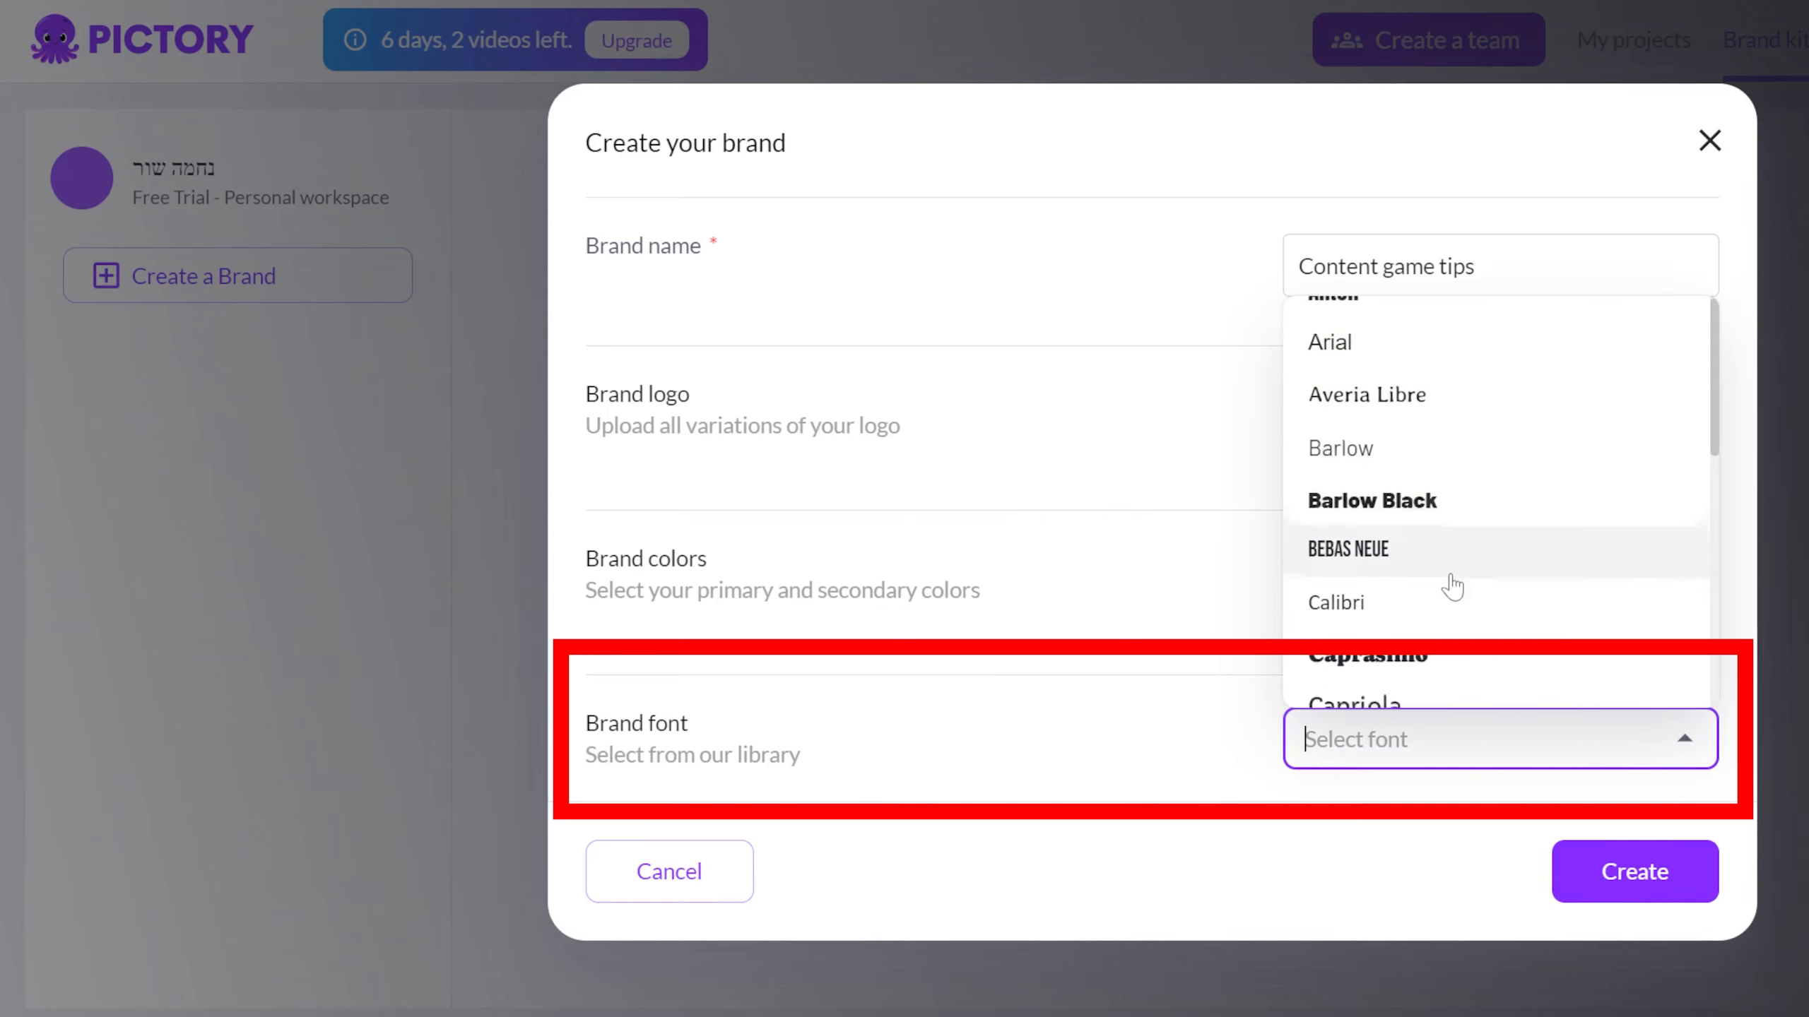
{"action": "scroll", "coordinate": [1453, 587], "scroll_direction": "down", "scroll_amount": 10}
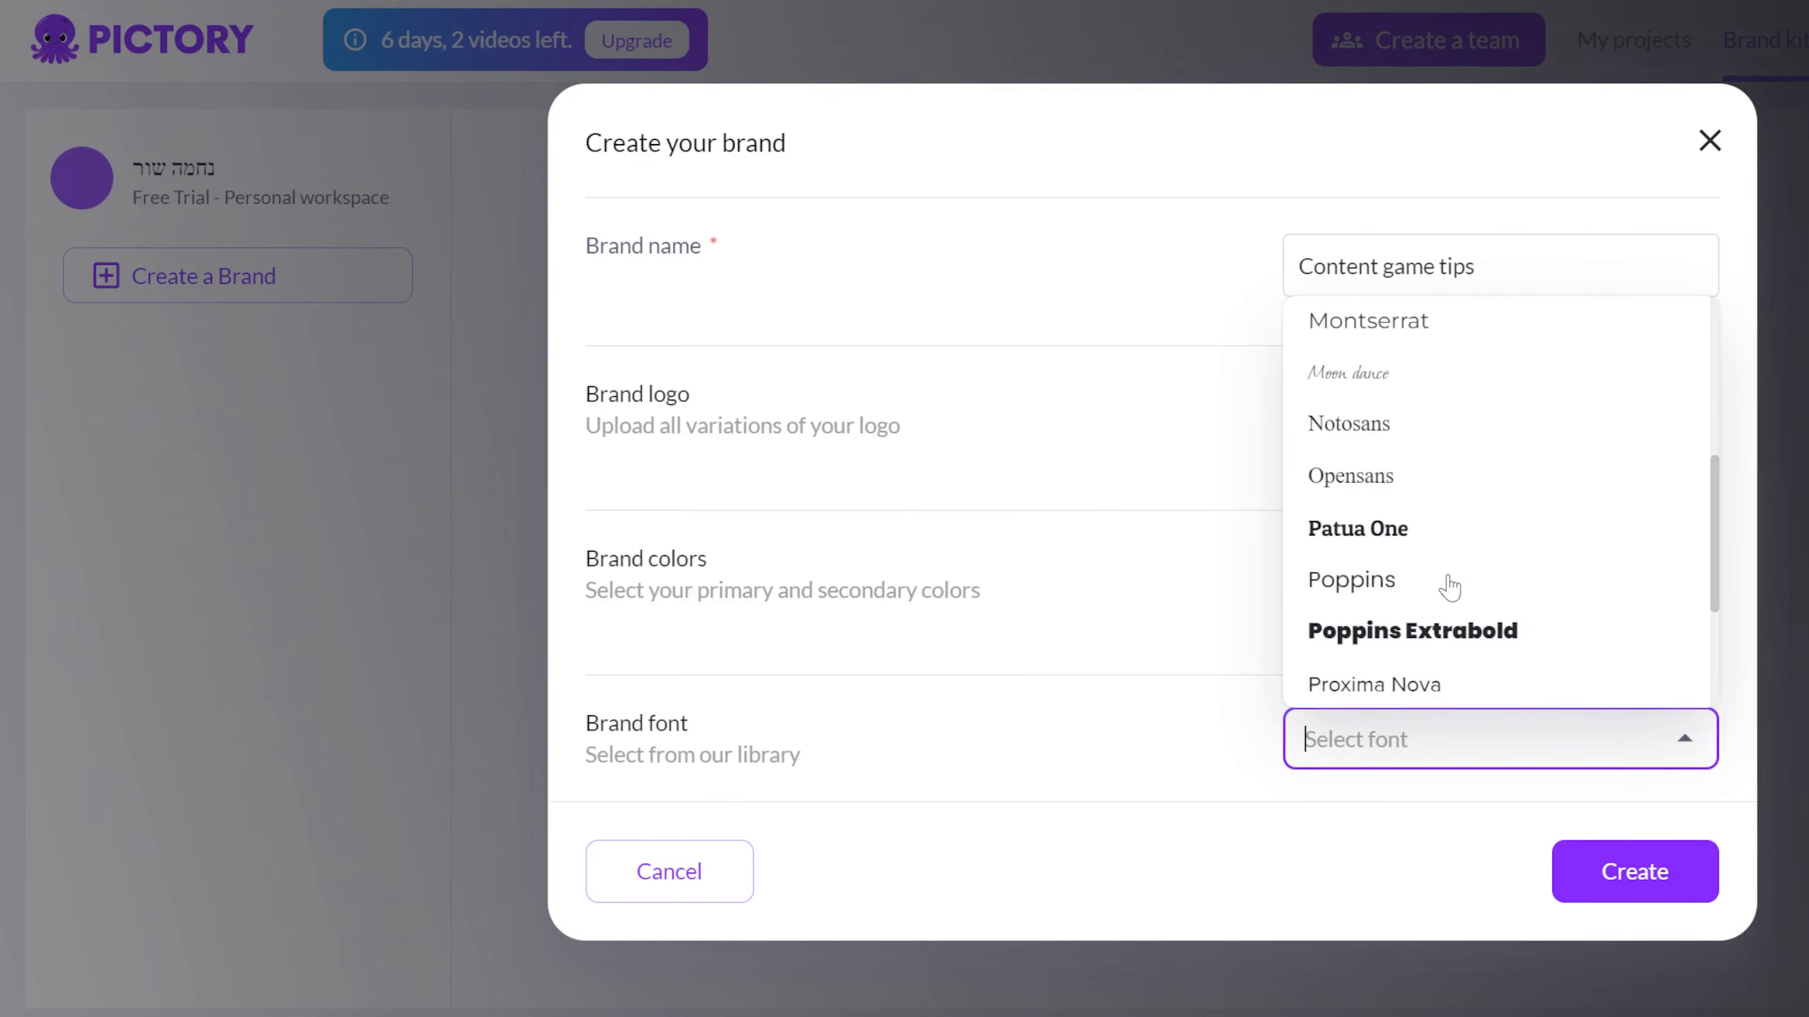
{"action": "scroll", "coordinate": [1450, 588], "scroll_direction": "down", "scroll_amount": 5}
{"action": "scroll", "coordinate": [1446, 578], "scroll_direction": "up", "scroll_amount": 3}
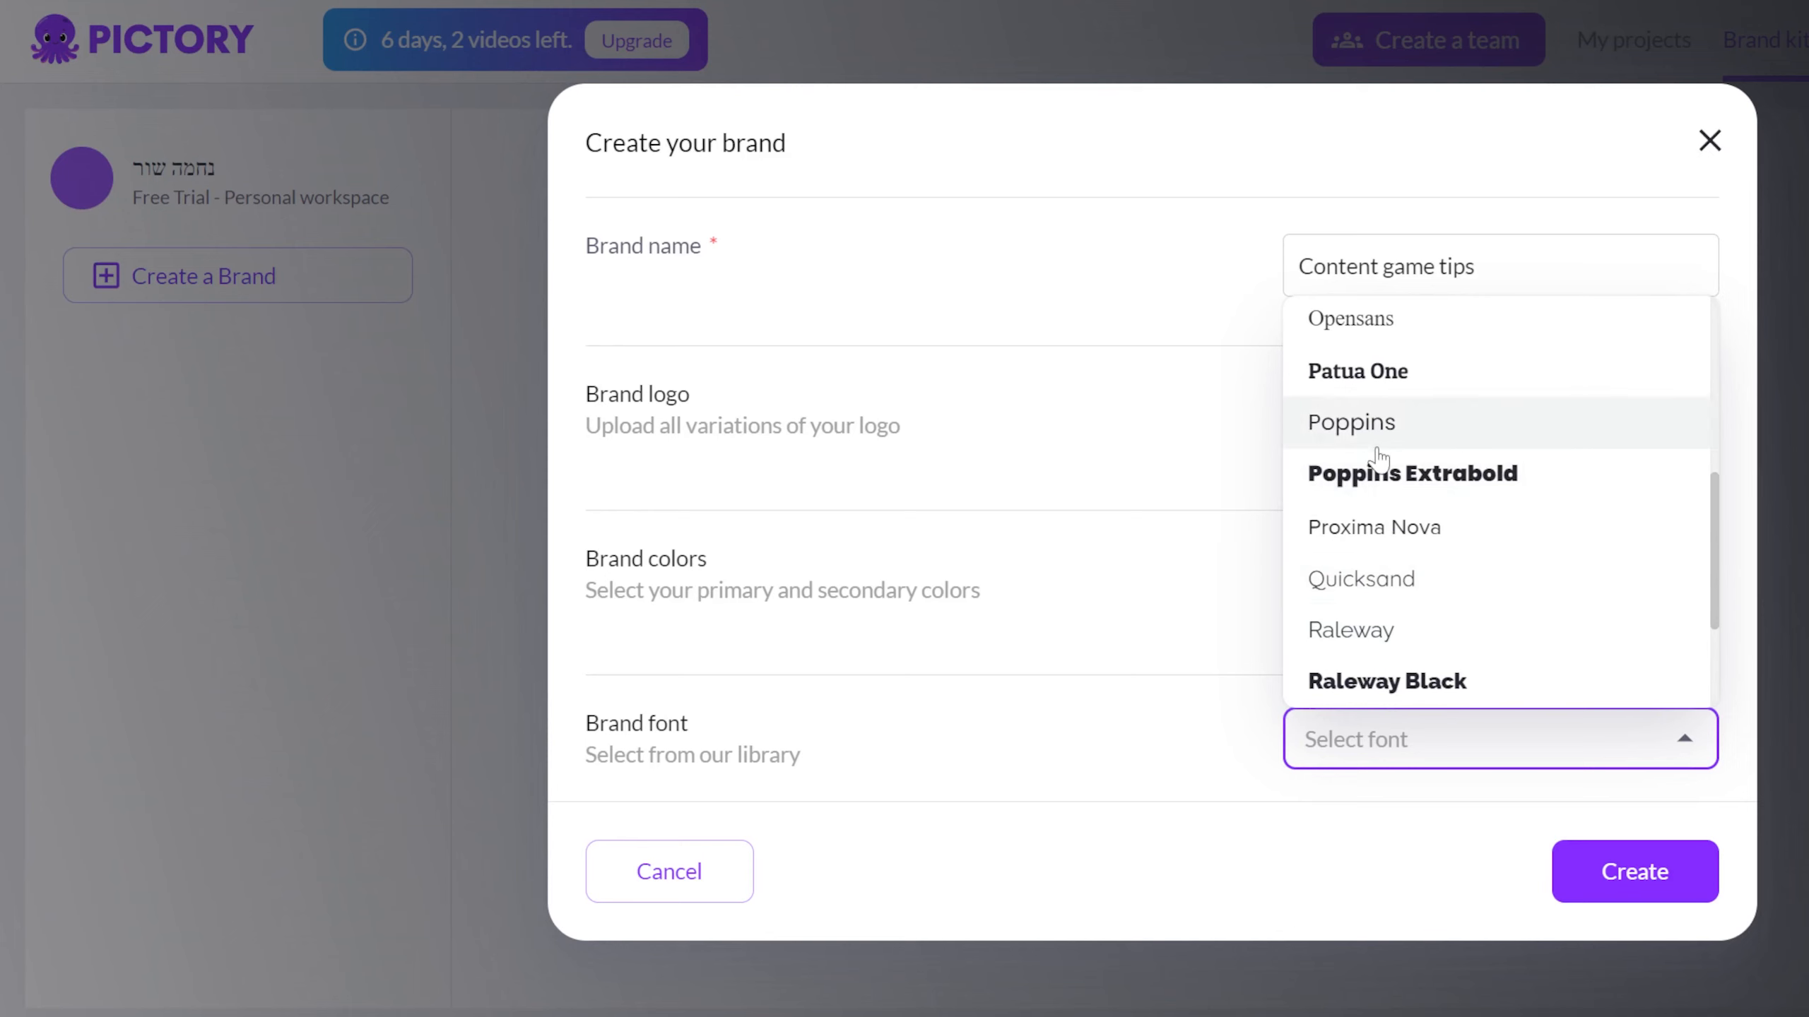
{"action": "left_click", "coordinate": [1371, 427]}
{"action": "left_click", "coordinate": [1592, 885]}
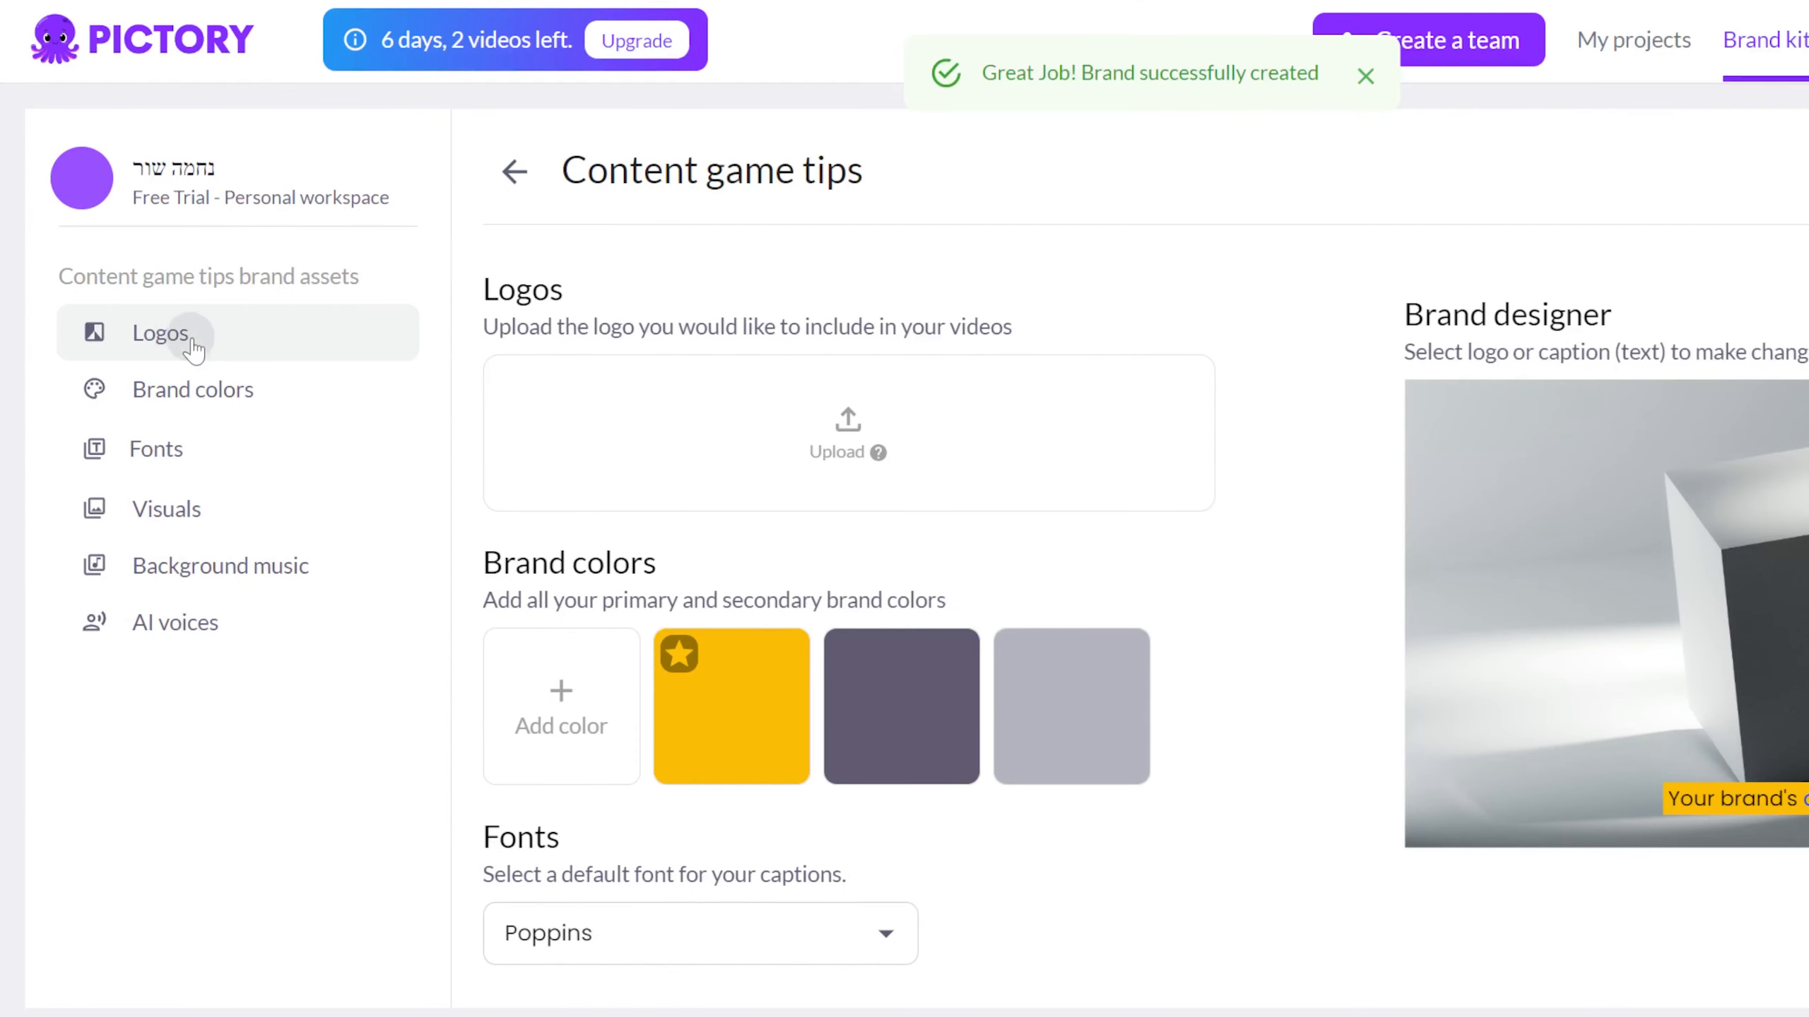
Jump through the brand's Brand colors, Fonts and Visuals sections.
{"action": "left_click", "coordinate": [194, 392]}
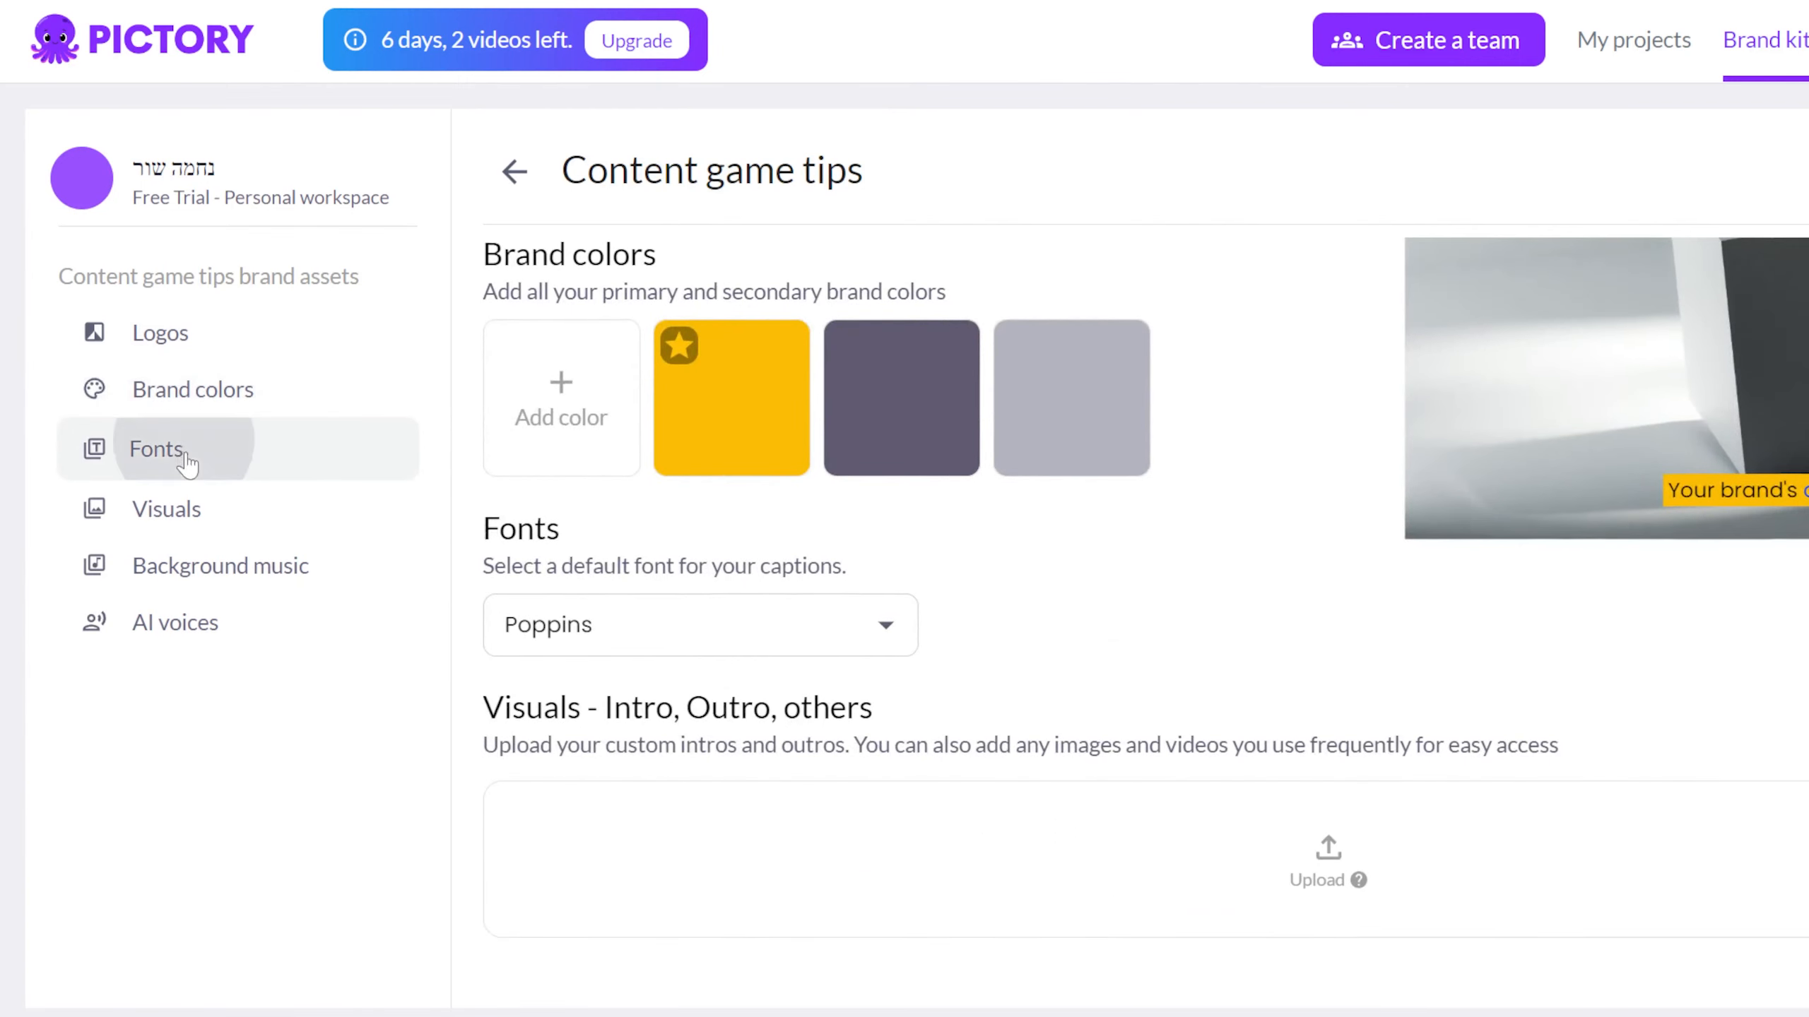
{"action": "left_click", "coordinate": [184, 454]}
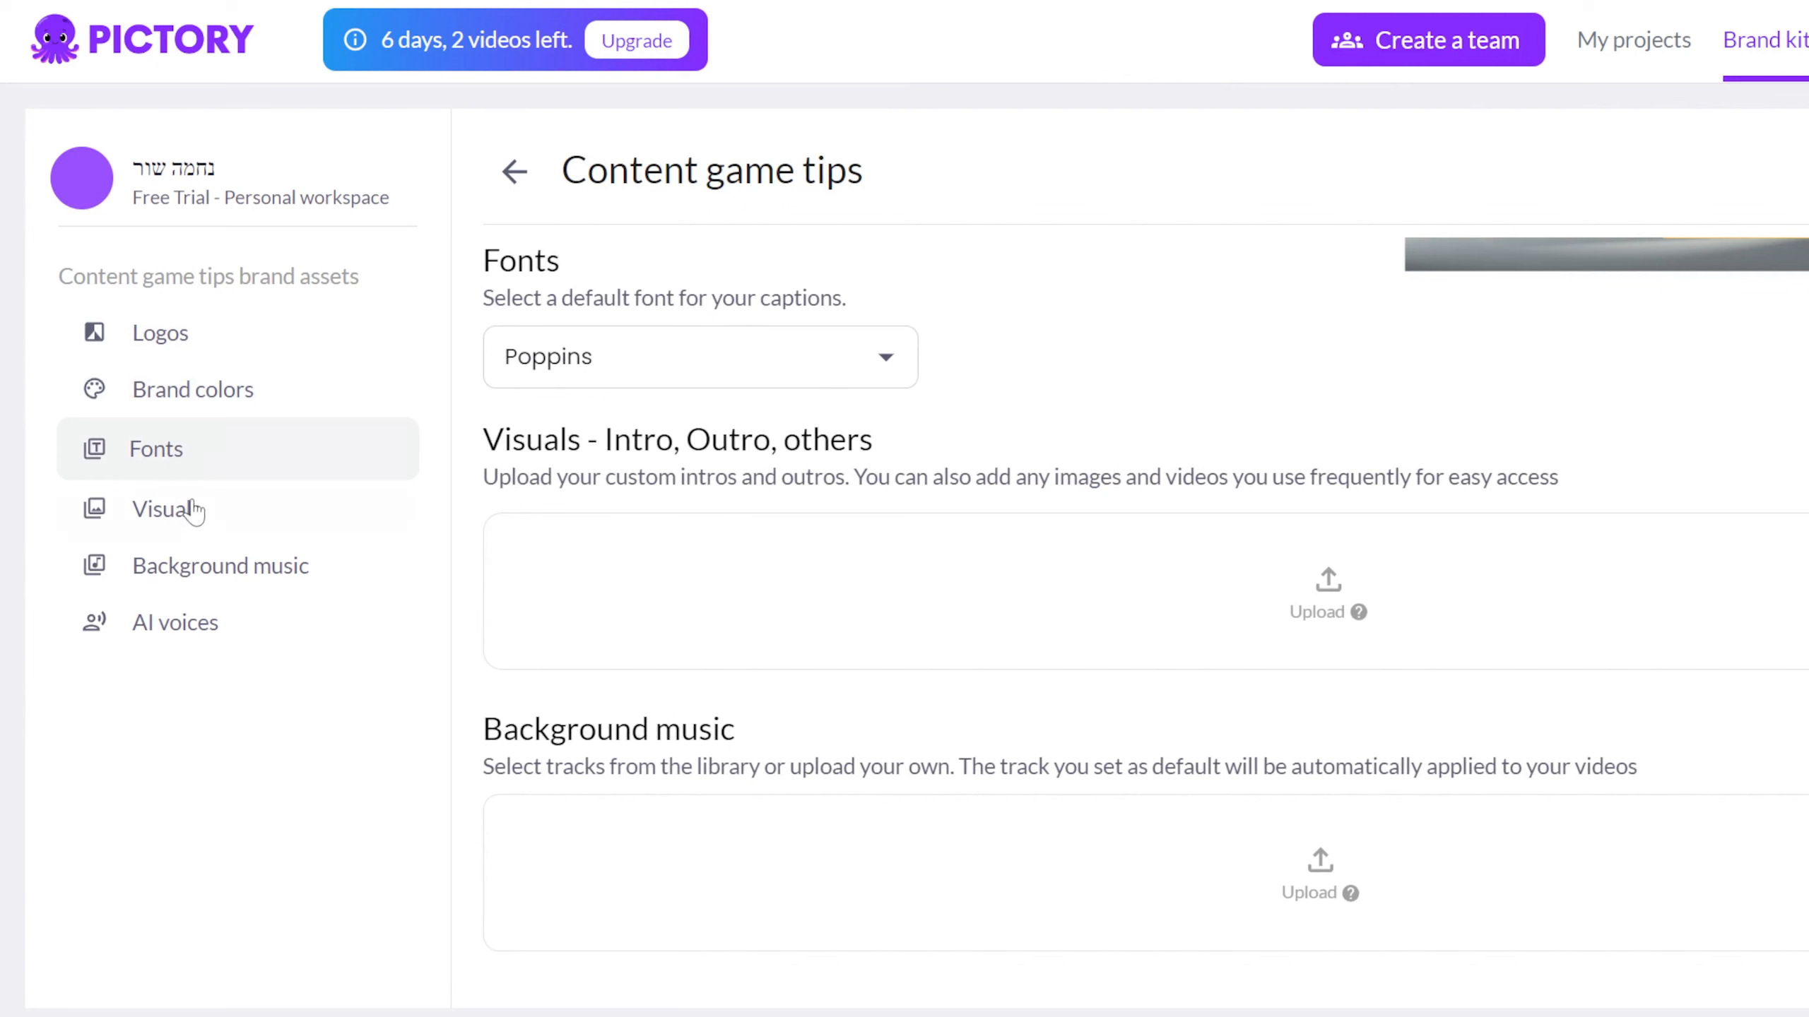
{"action": "left_click", "coordinate": [193, 511]}
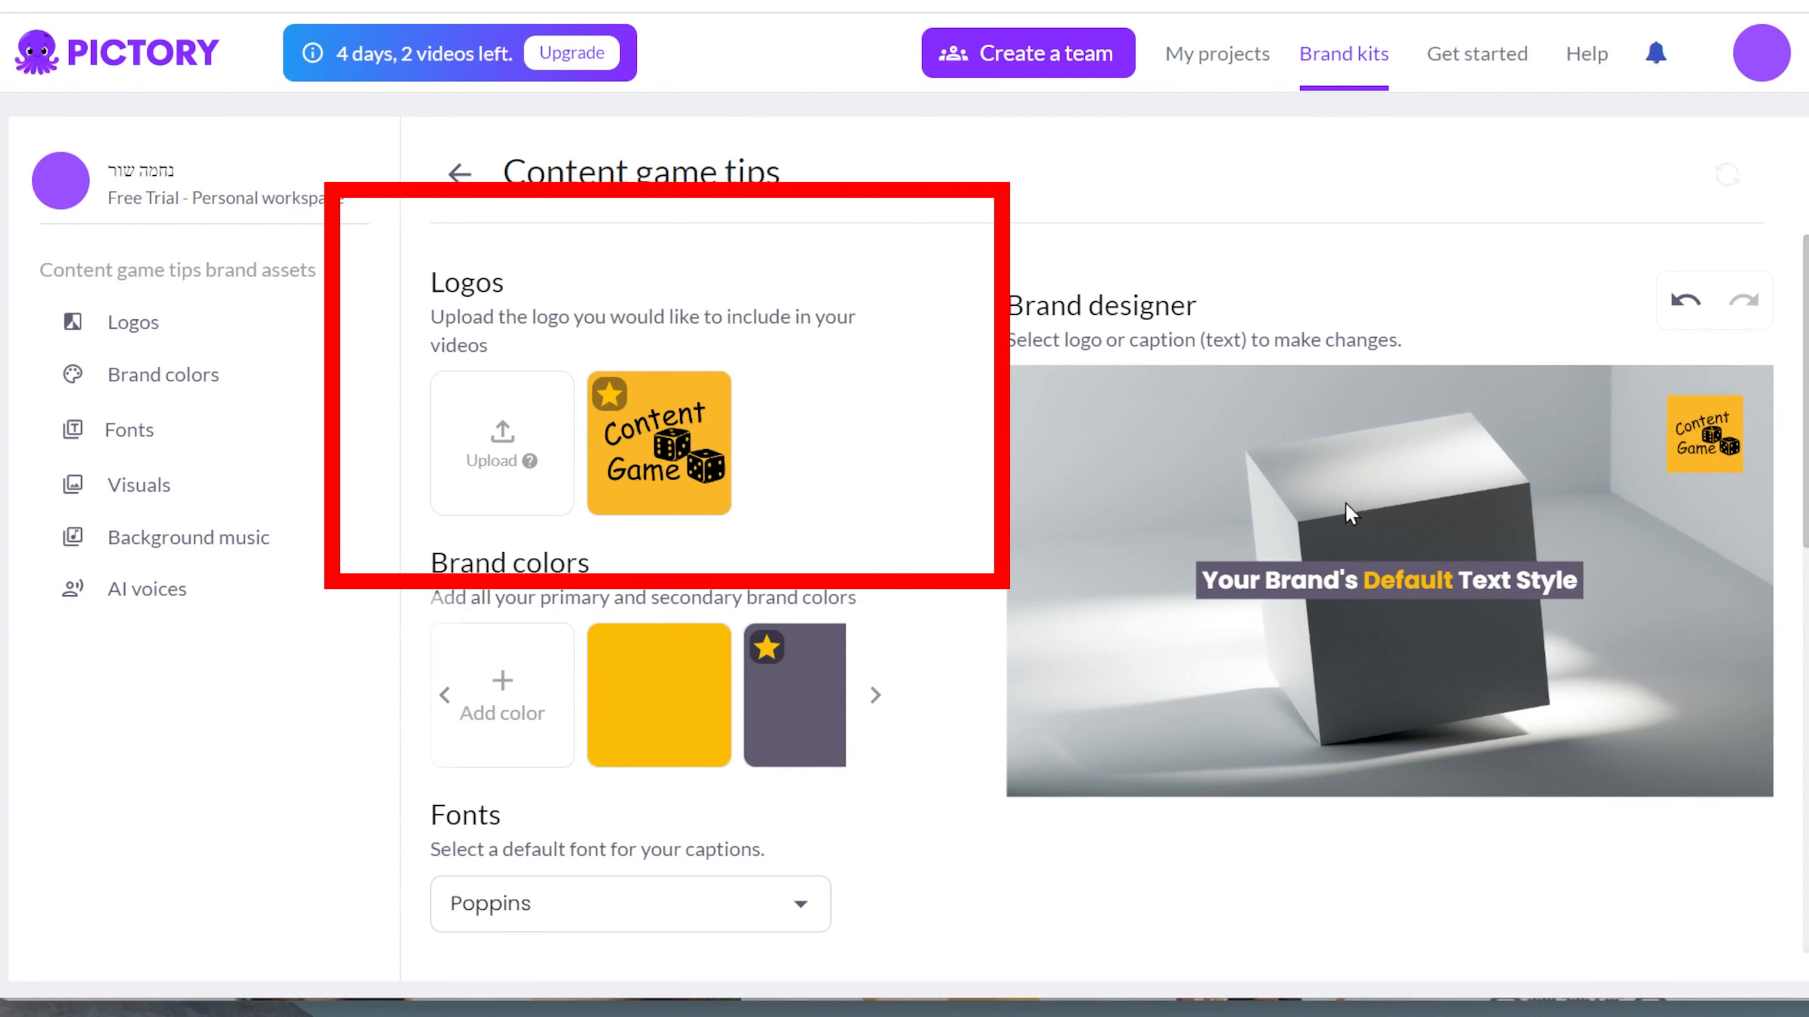
Move the logo to a new position in the brand designer preview.
{"action": "mouse_move", "coordinate": [1711, 425]}
{"action": "left_mouse_down"}
{"action": "mouse_move", "coordinate": [1082, 424]}
{"action": "mouse_move", "coordinate": [1067, 726]}
{"action": "left_mouse_up"}
{"action": "left_click", "coordinate": [1677, 847]}
{"action": "left_click", "coordinate": [973, 400]}
{"action": "left_click", "coordinate": [506, 639]}
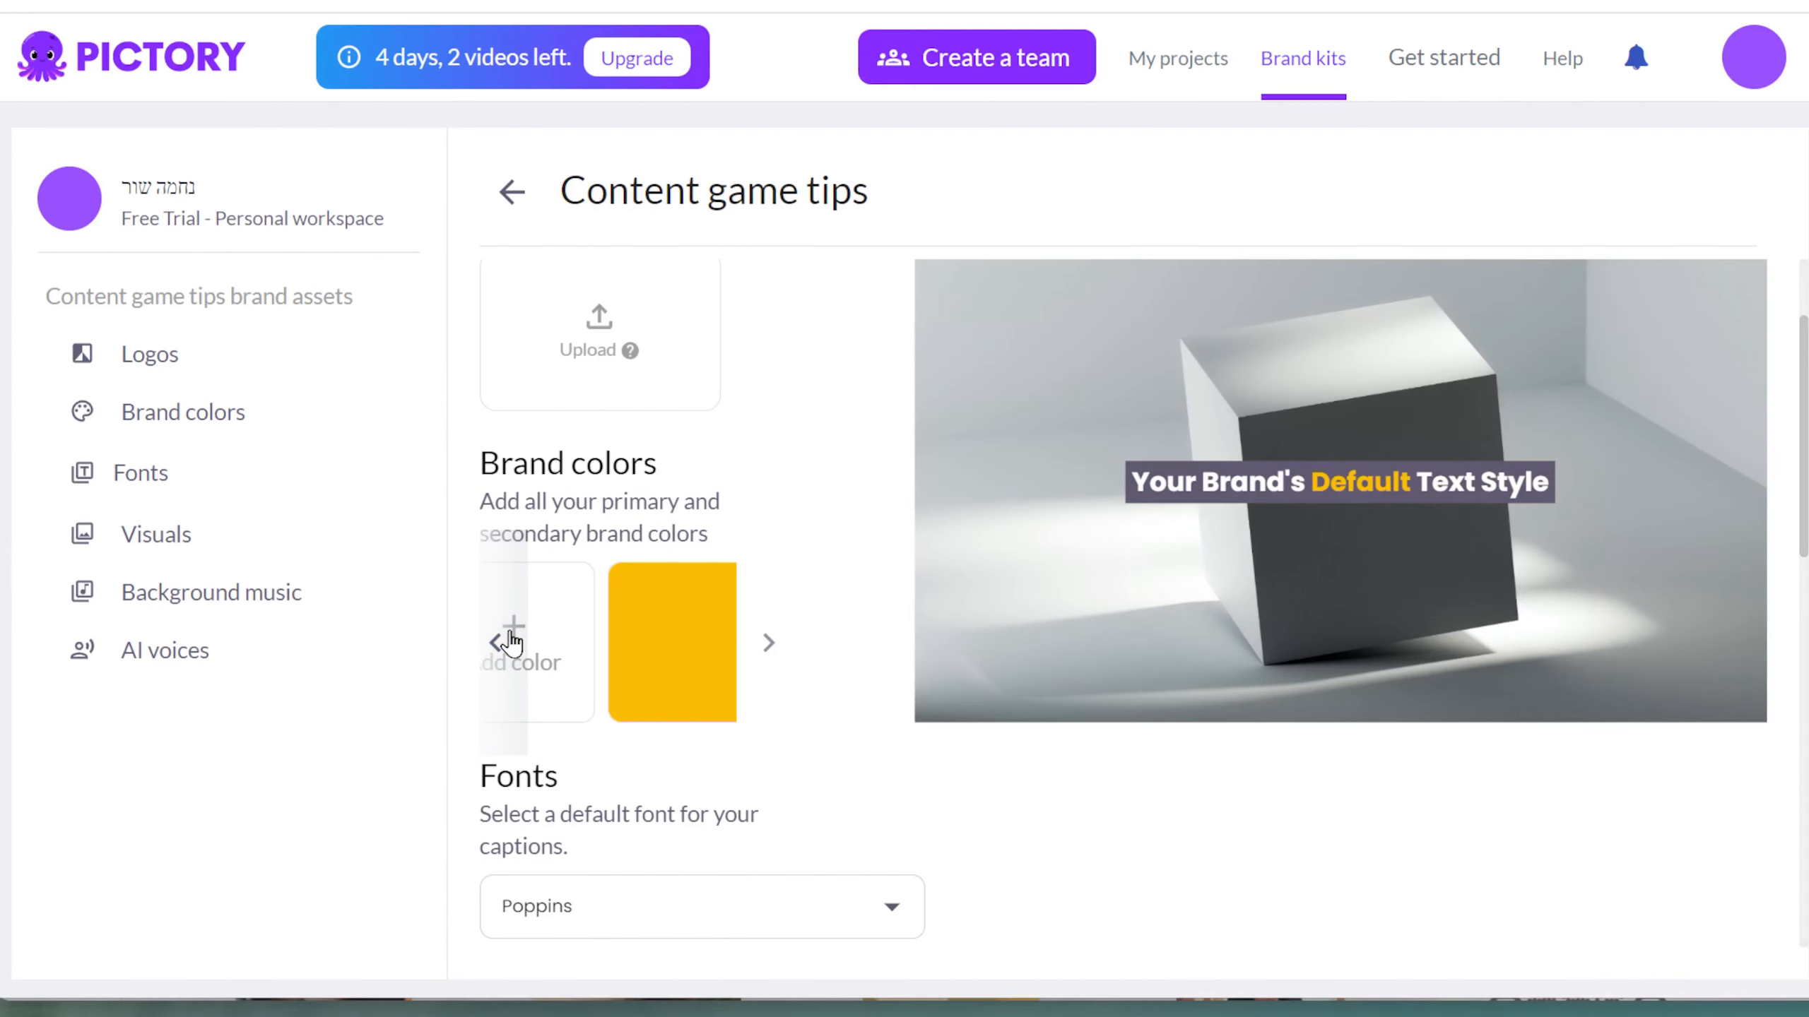
{"action": "scroll", "coordinate": [847, 770], "scroll_direction": "down", "scroll_amount": 5}
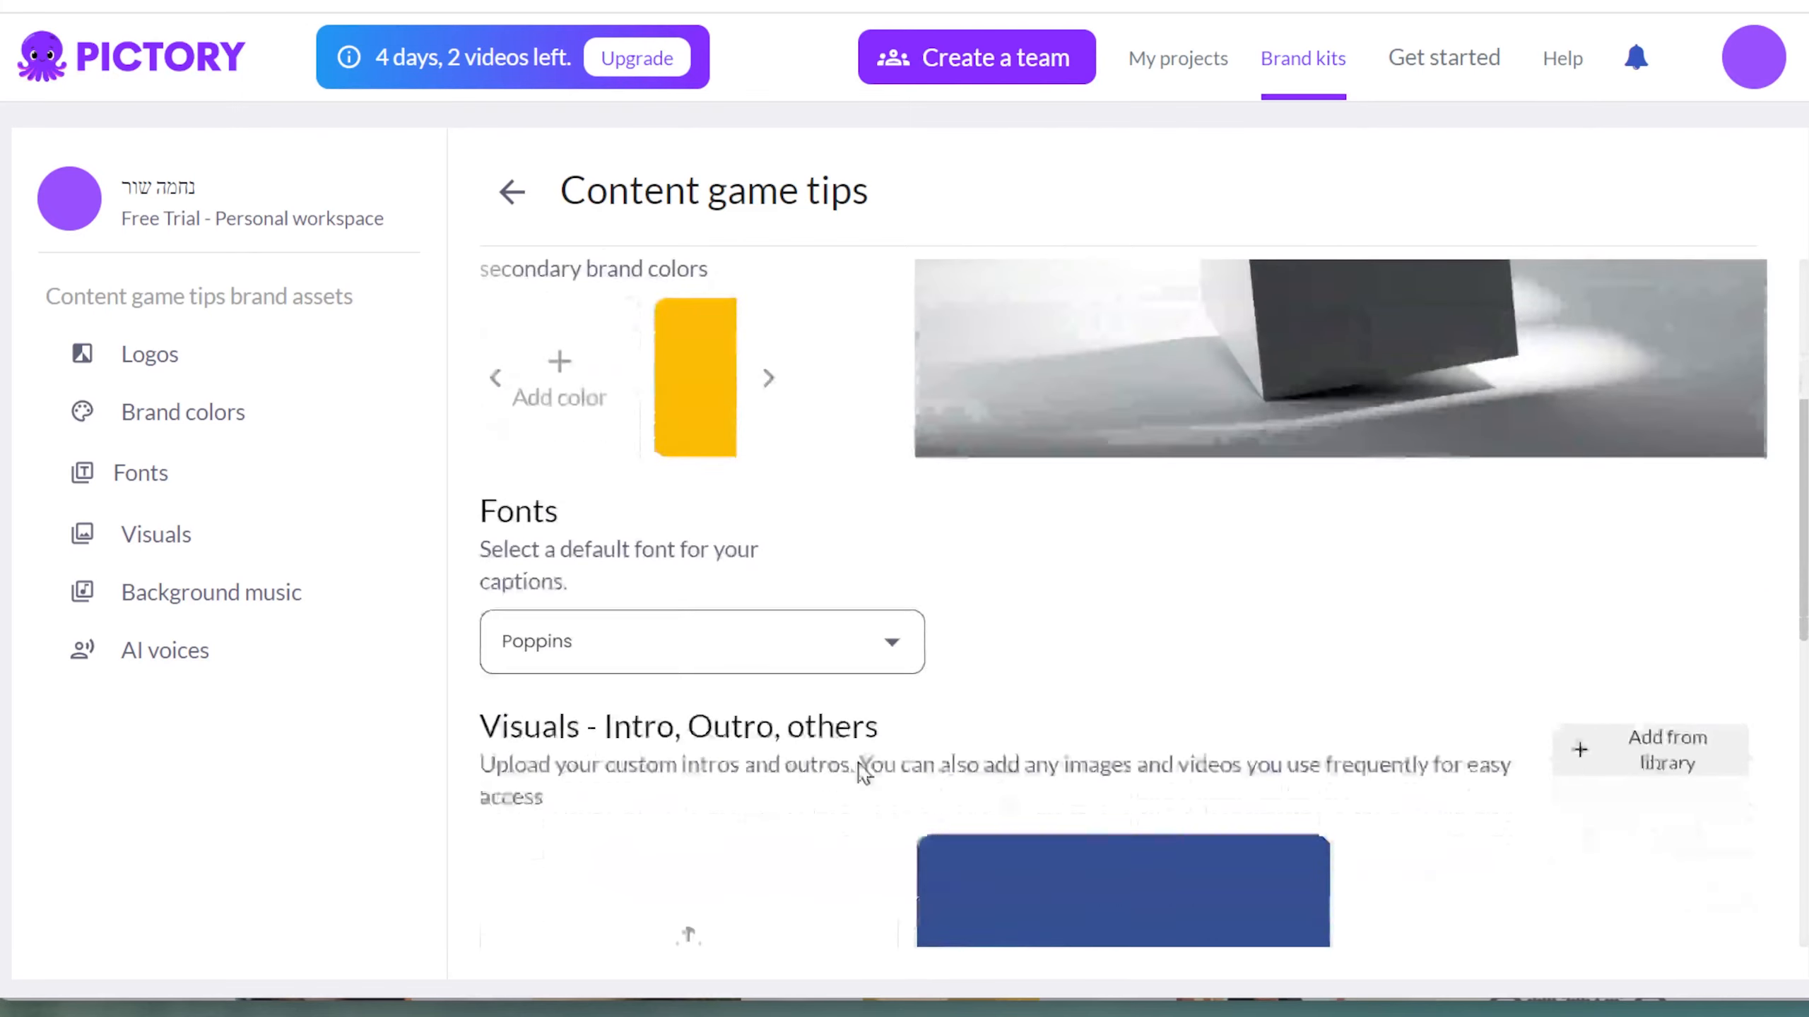
{"action": "left_click", "coordinate": [878, 612]}
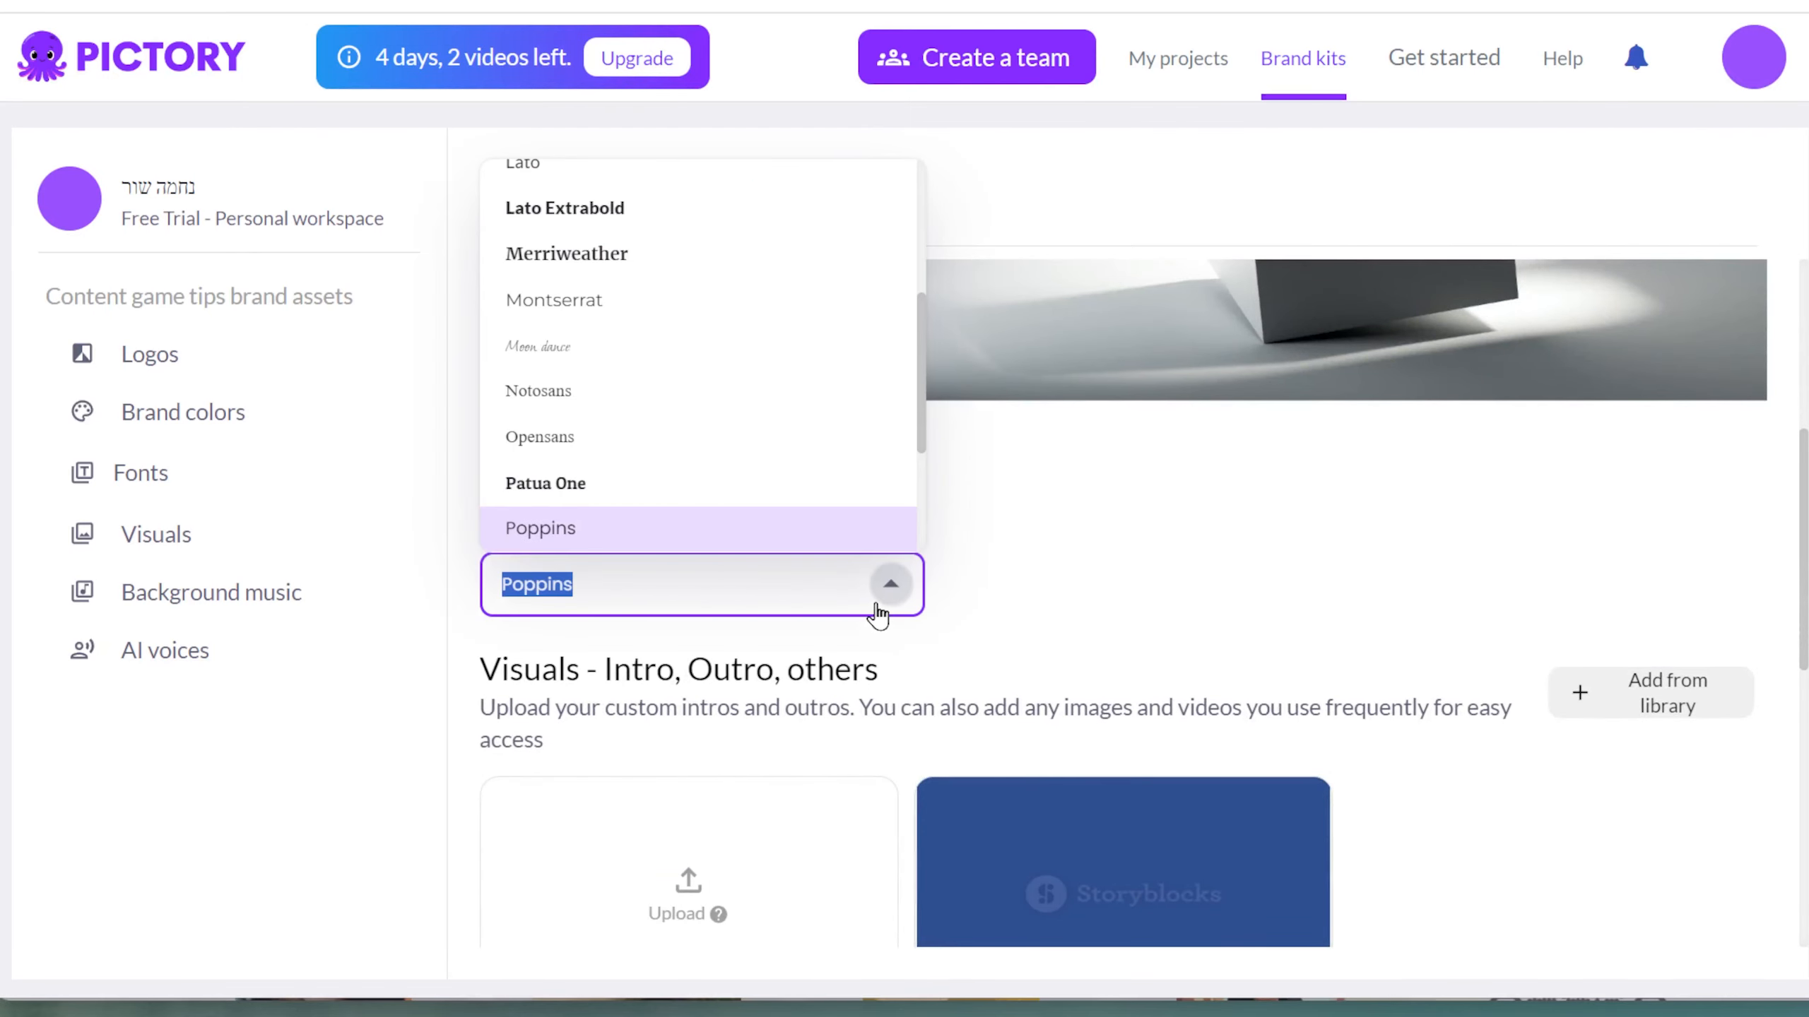
{"action": "left_click", "coordinate": [879, 611]}
Open the visuals library for the brand and filter it by the openers tag.
{"action": "scroll", "coordinate": [1151, 647], "scroll_direction": "down", "scroll_amount": 5}
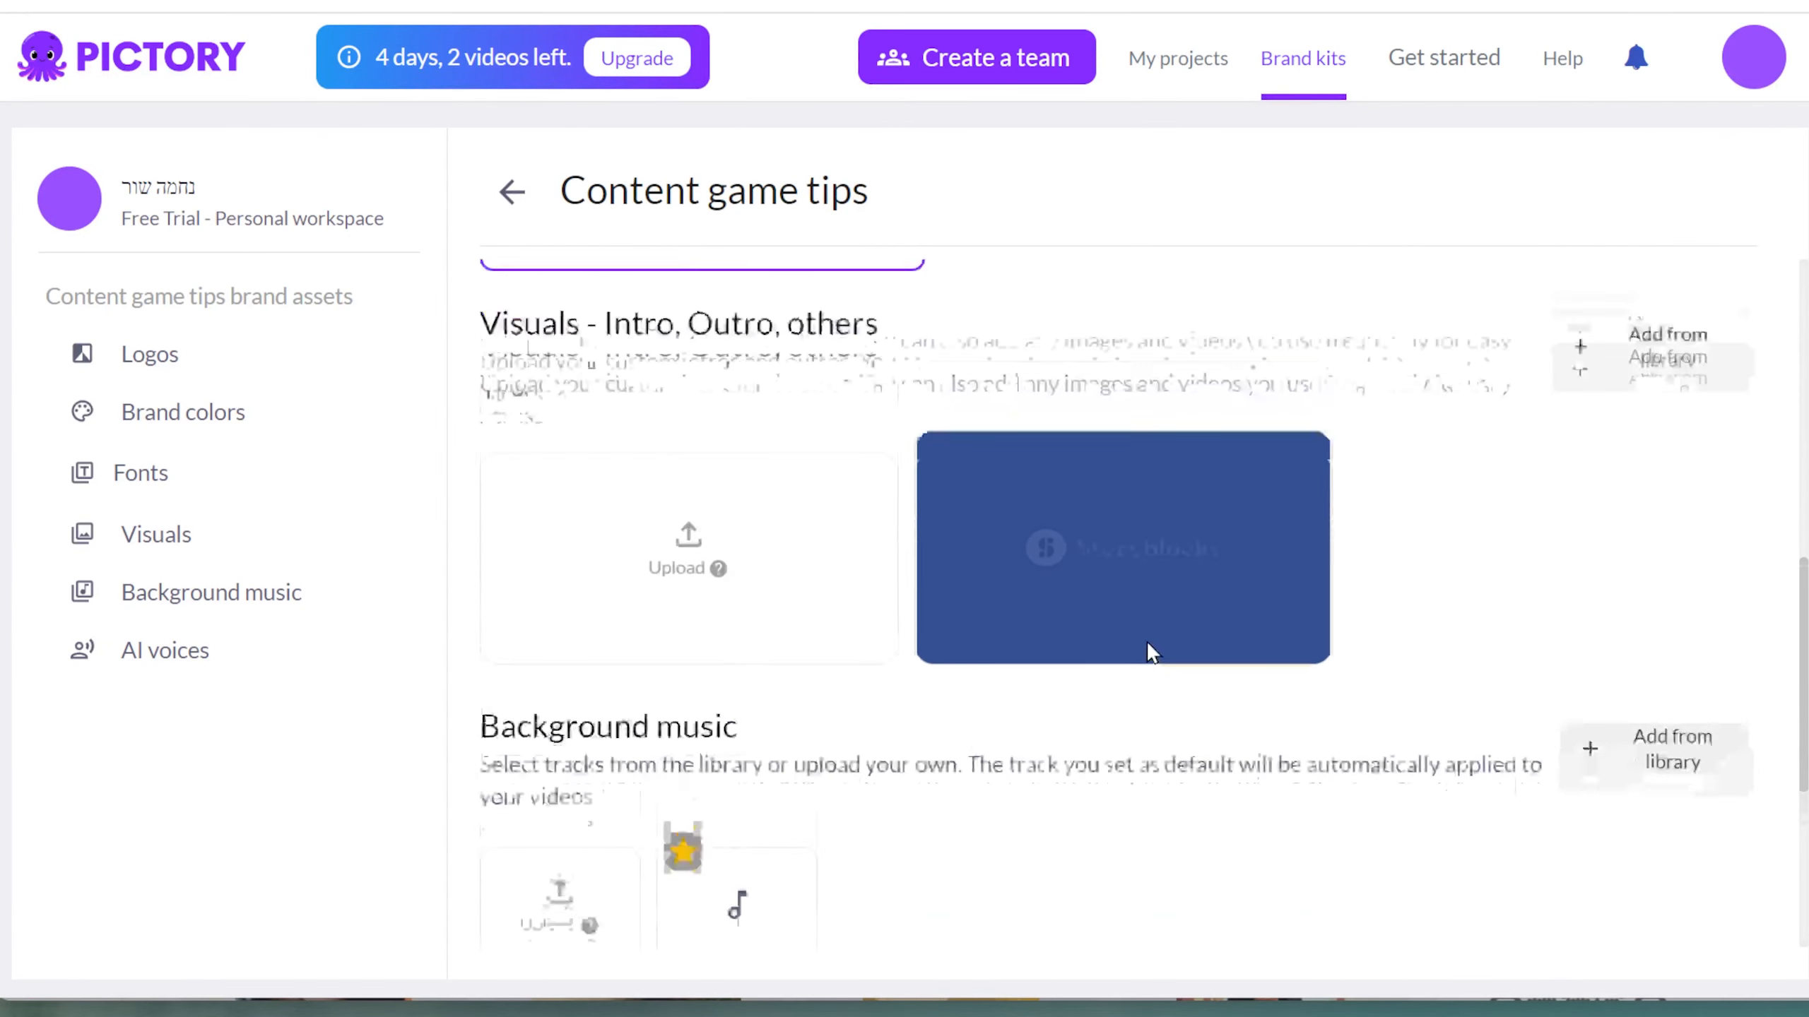
{"action": "scroll", "coordinate": [769, 560], "scroll_direction": "up", "scroll_amount": 3}
{"action": "left_click", "coordinate": [1642, 535]}
{"action": "left_click", "coordinate": [684, 507]}
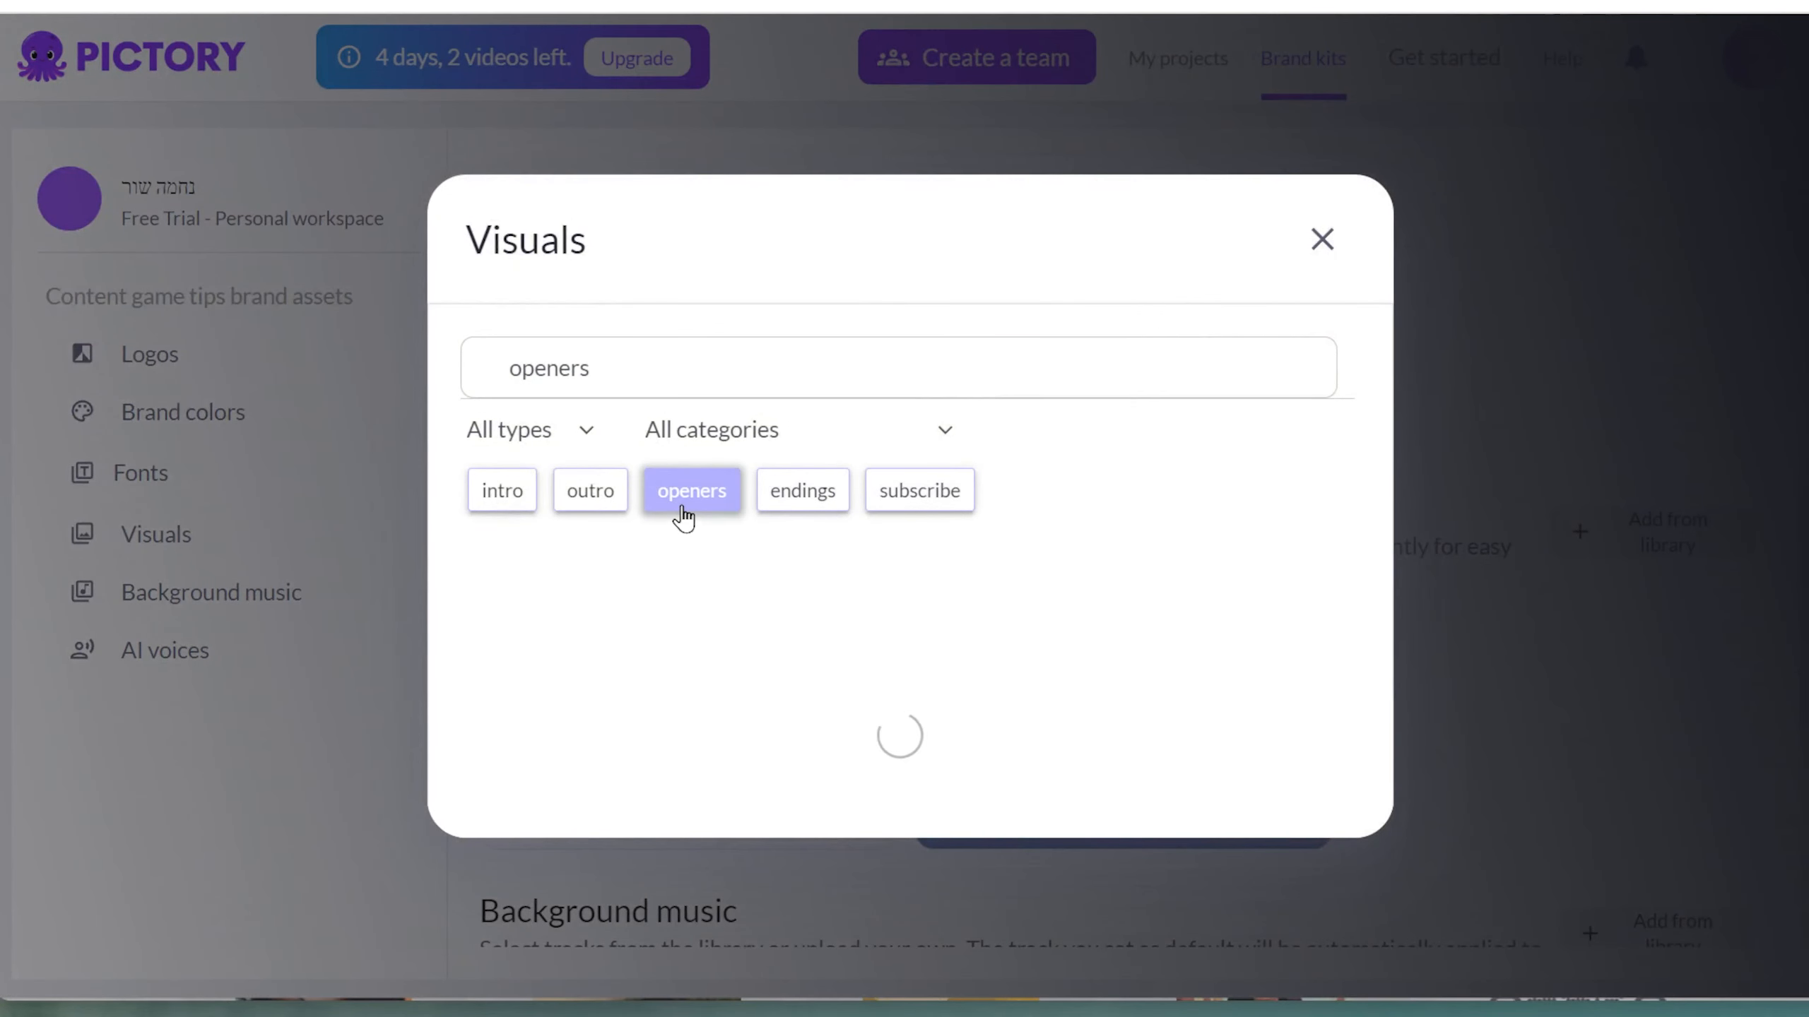
Filter the visuals by subscribe and add a subscribe animation to the brand visuals.
{"action": "scroll", "coordinate": [1004, 616], "scroll_direction": "down", "scroll_amount": 8}
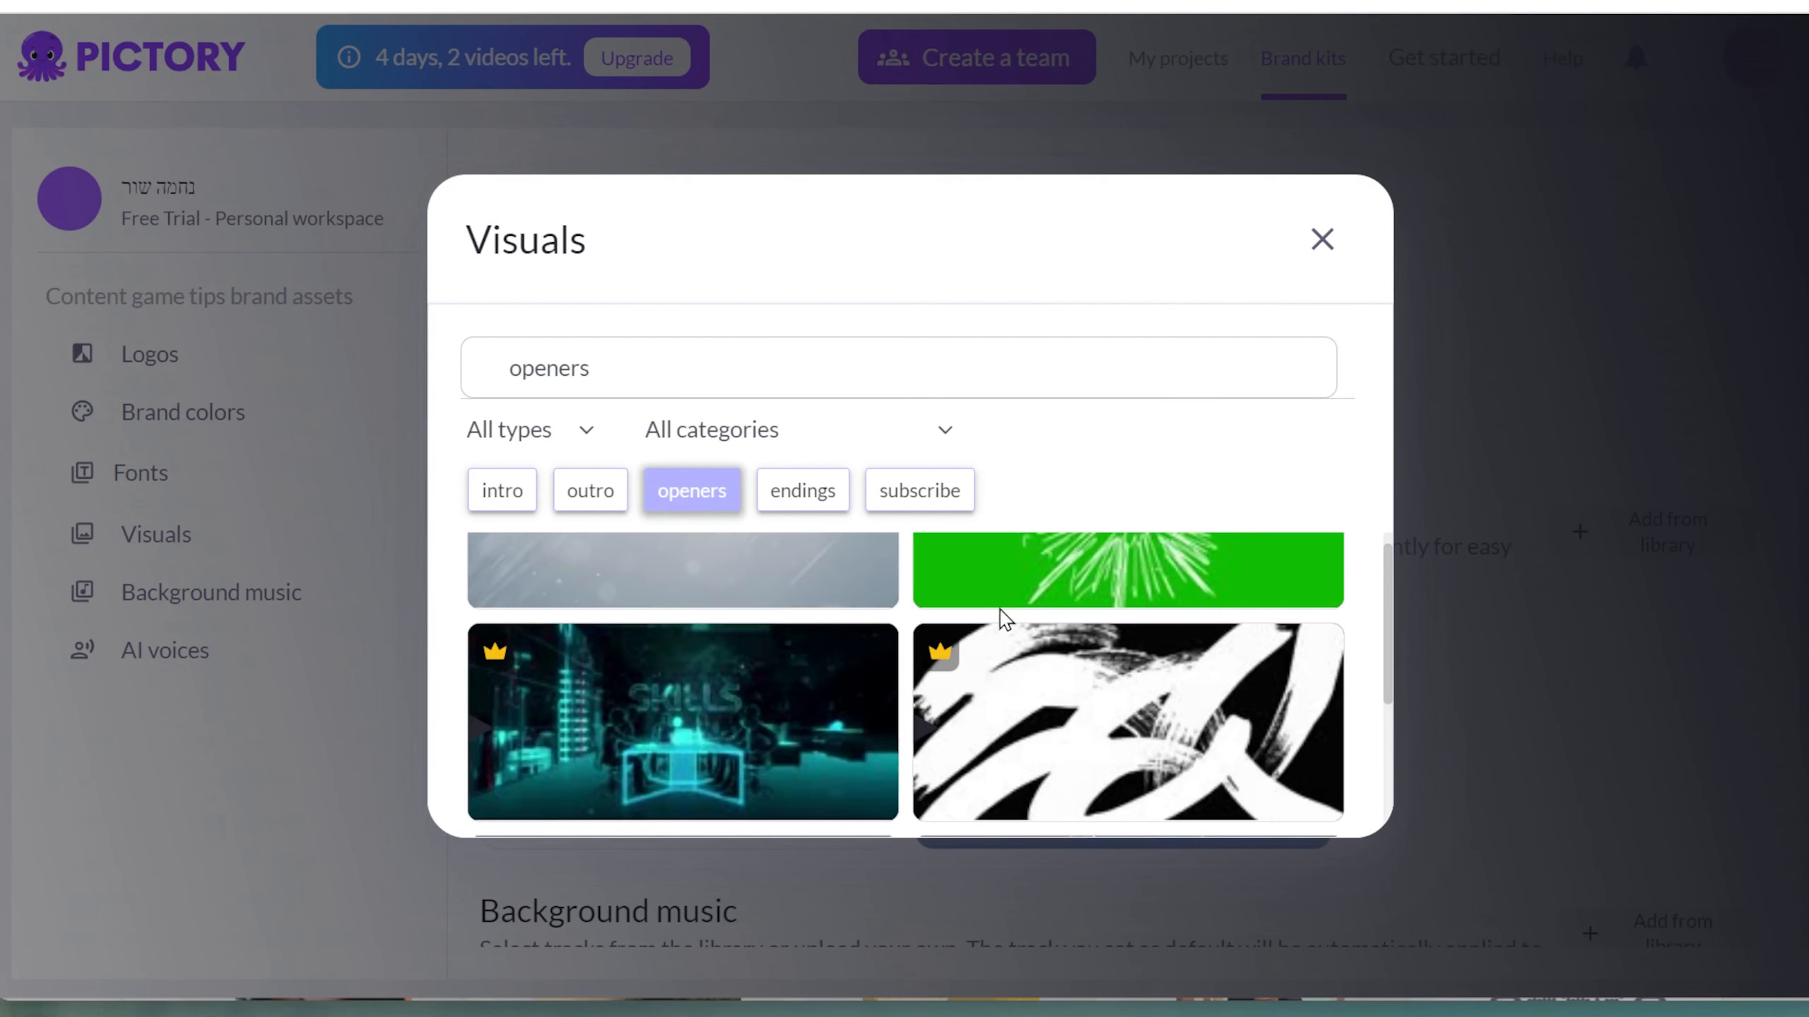
{"action": "left_click", "coordinate": [907, 505]}
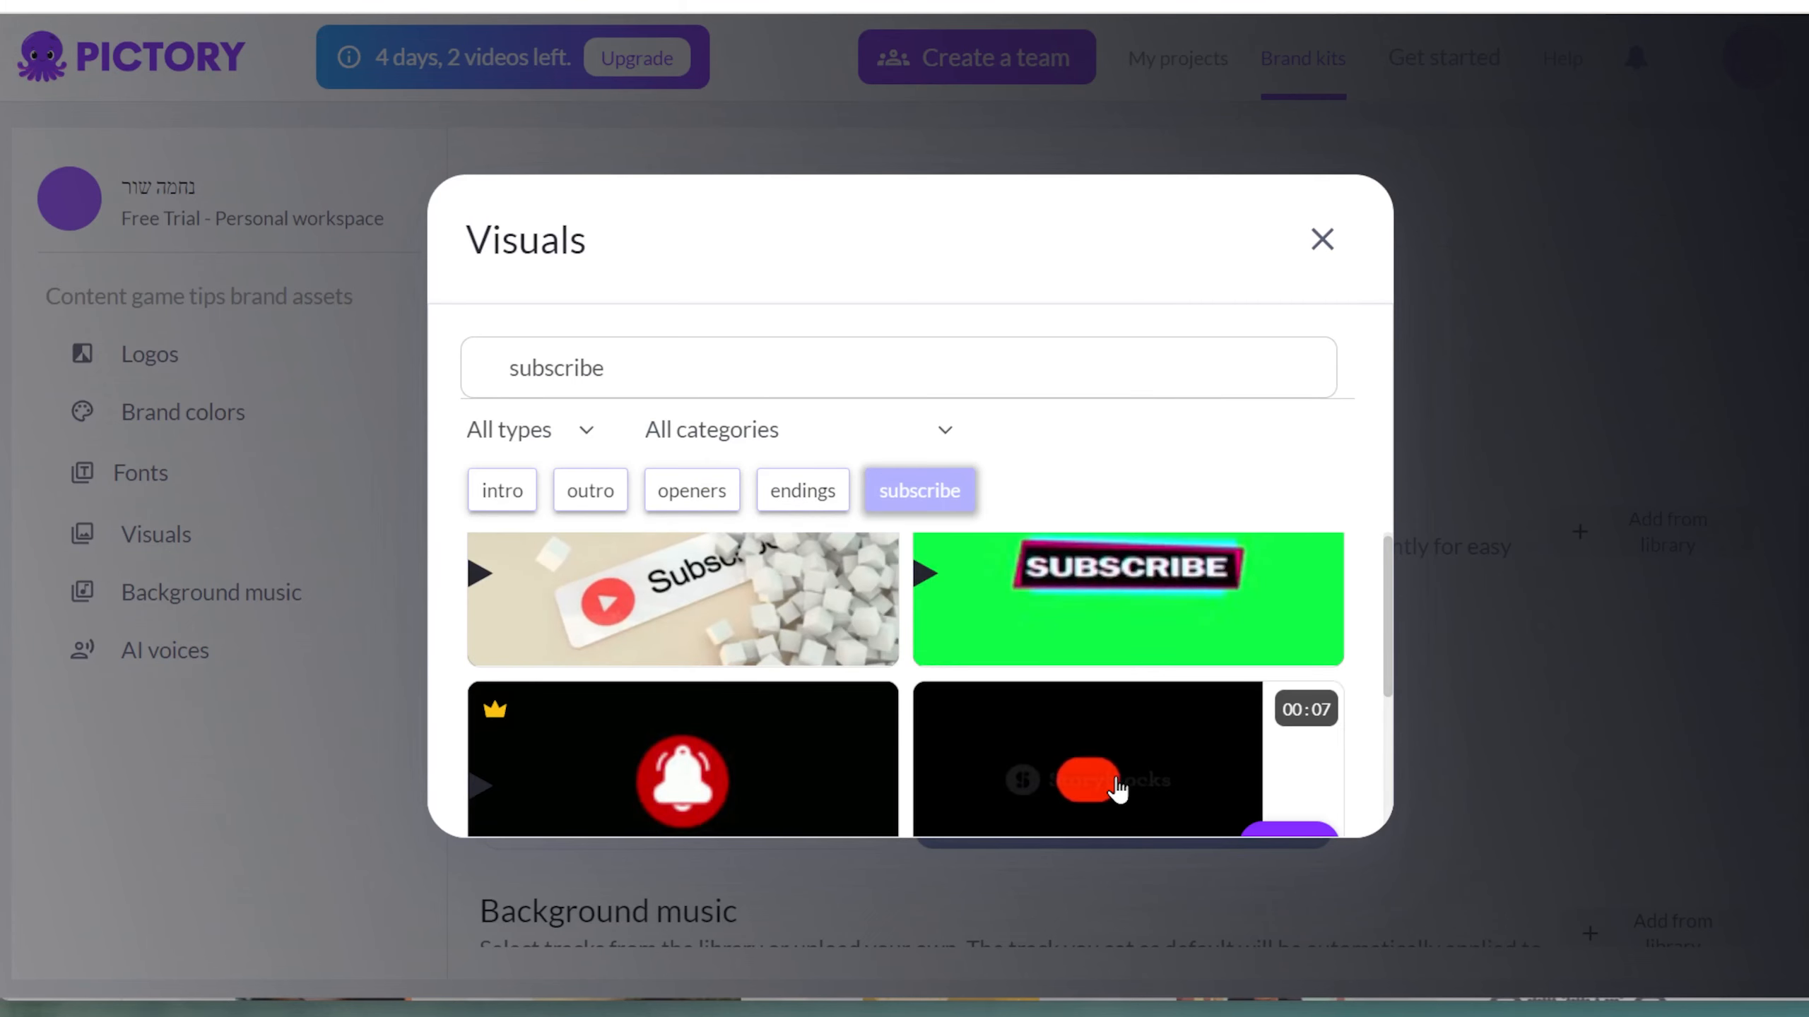
{"action": "scroll", "coordinate": [1057, 706], "scroll_direction": "down", "scroll_amount": 5}
{"action": "scroll", "coordinate": [1067, 706], "scroll_direction": "down", "scroll_amount": 6}
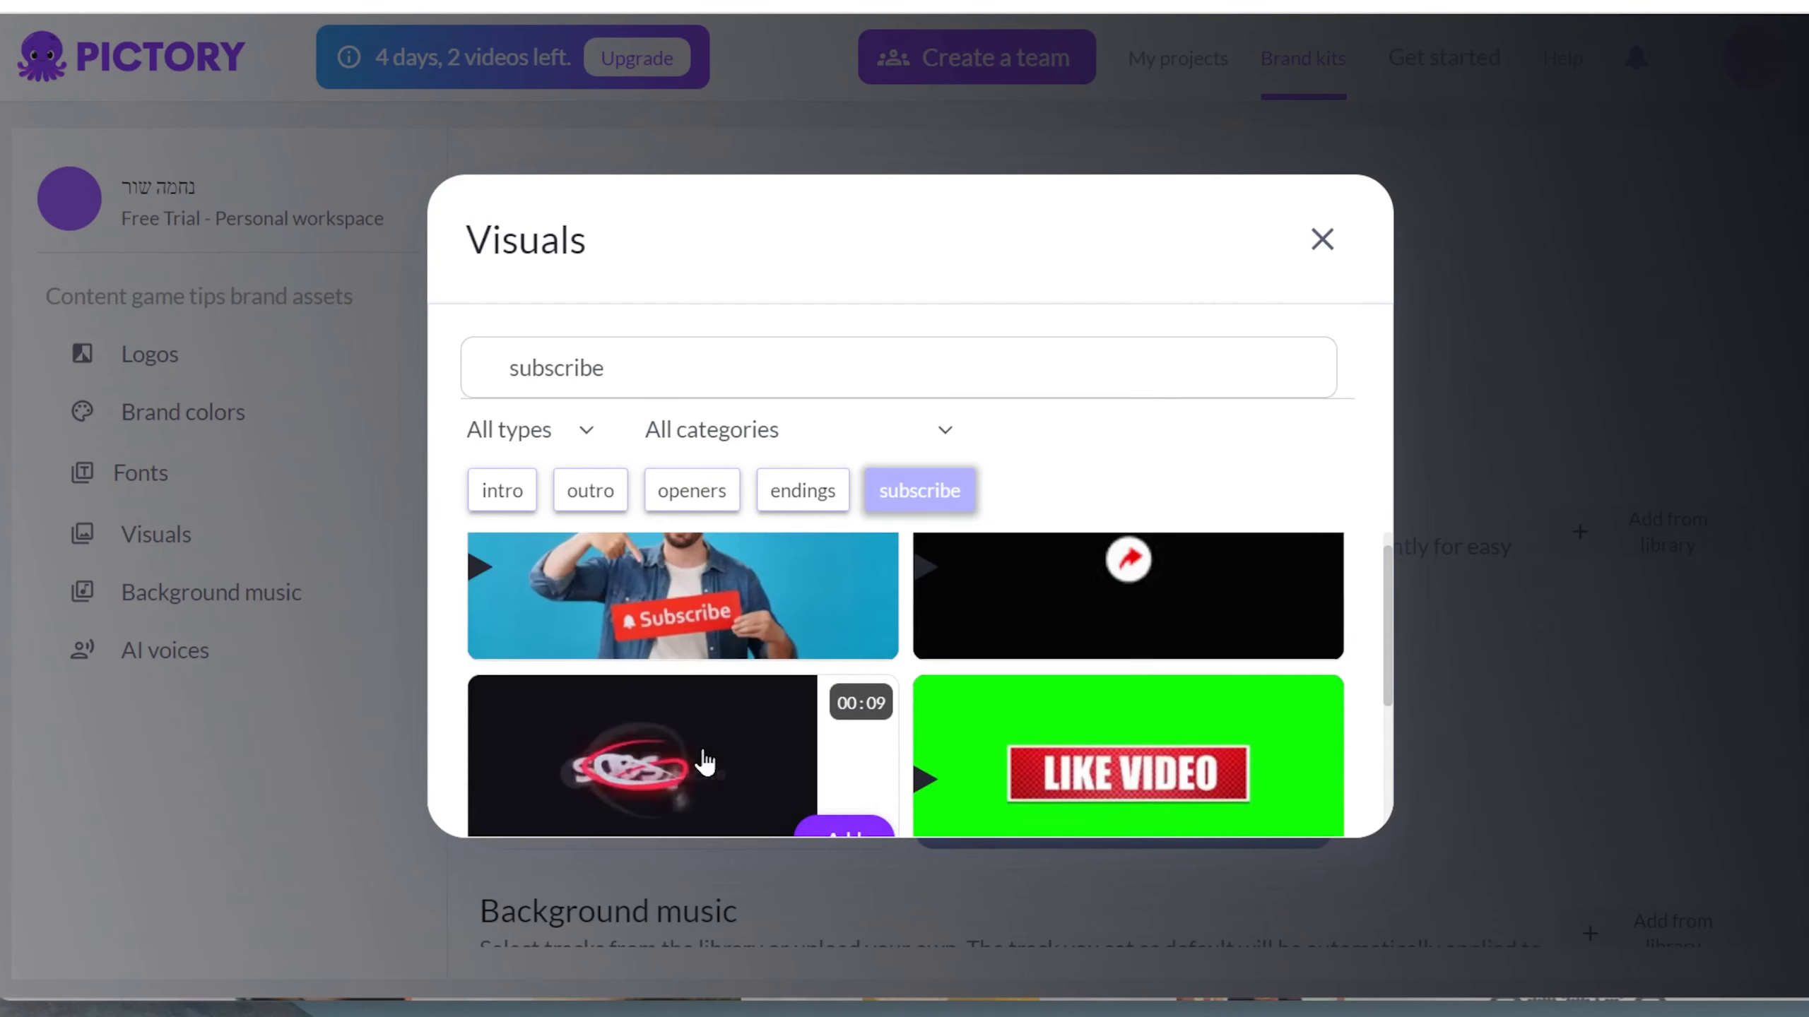
{"action": "left_click", "coordinate": [844, 681]}
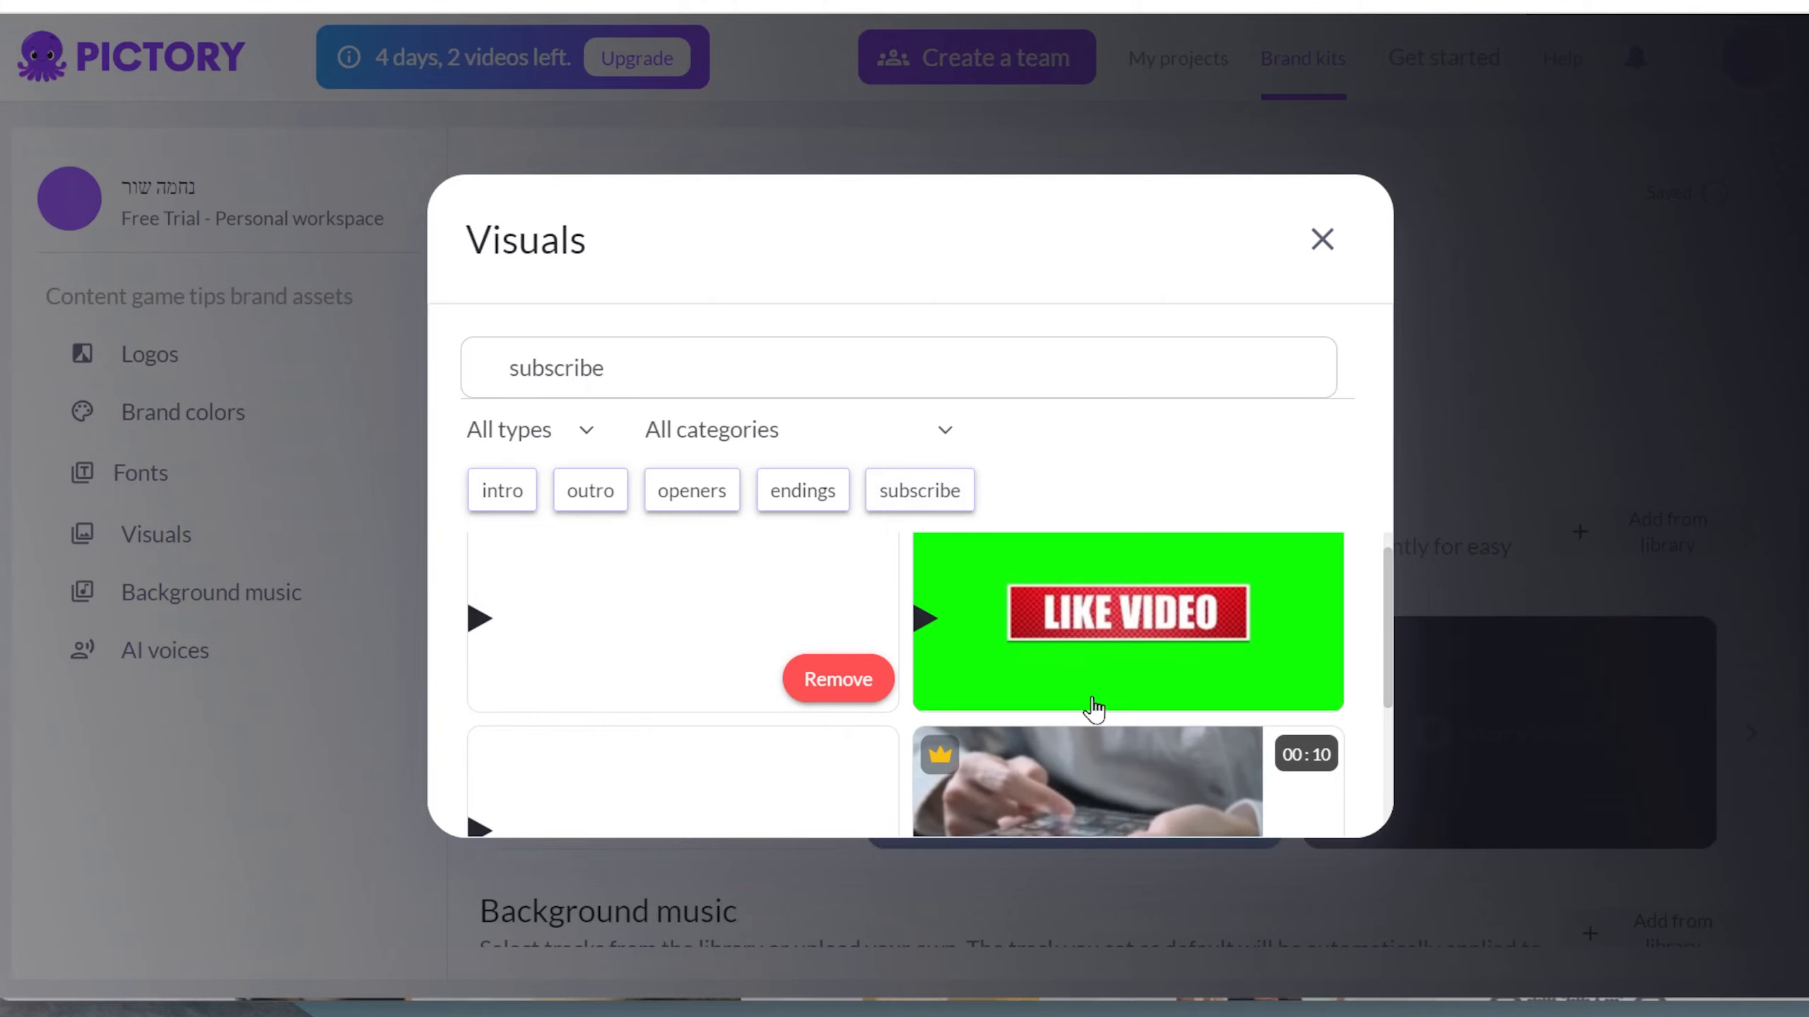
{"action": "left_click", "coordinate": [1319, 245]}
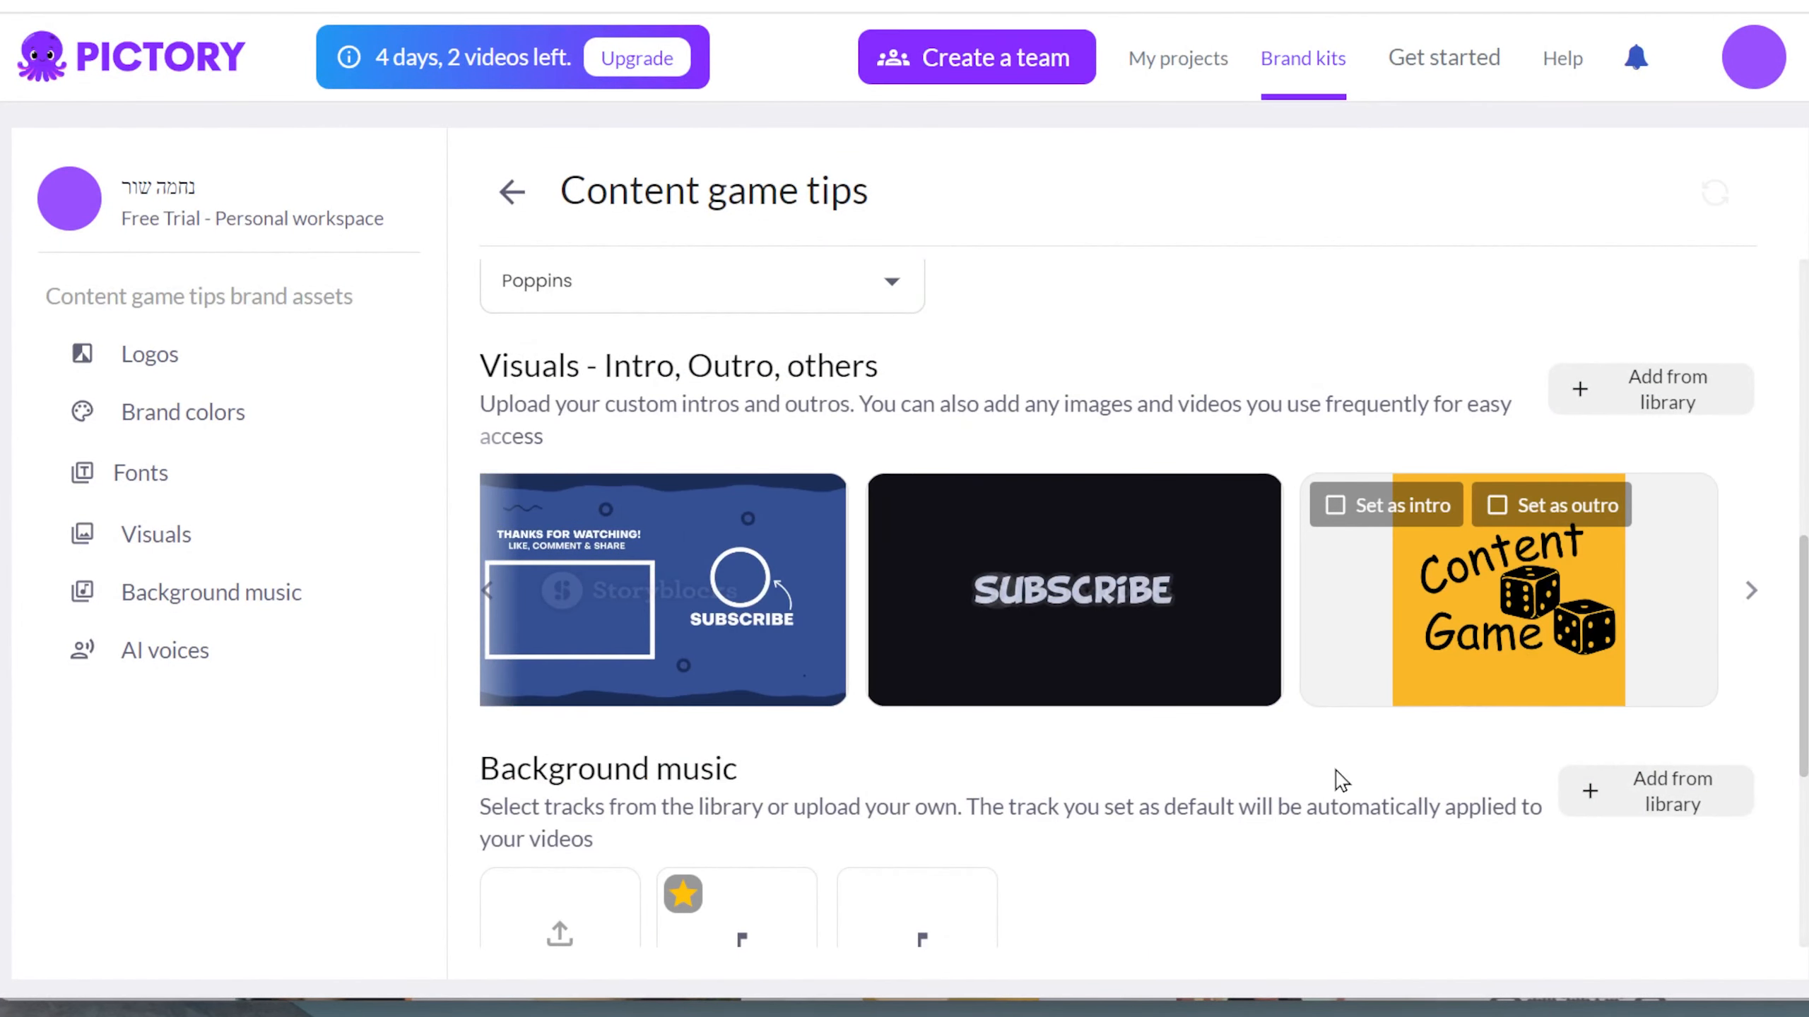
Open the background music library and filter tracks by the Drama purpose.
{"action": "left_click", "coordinate": [510, 504]}
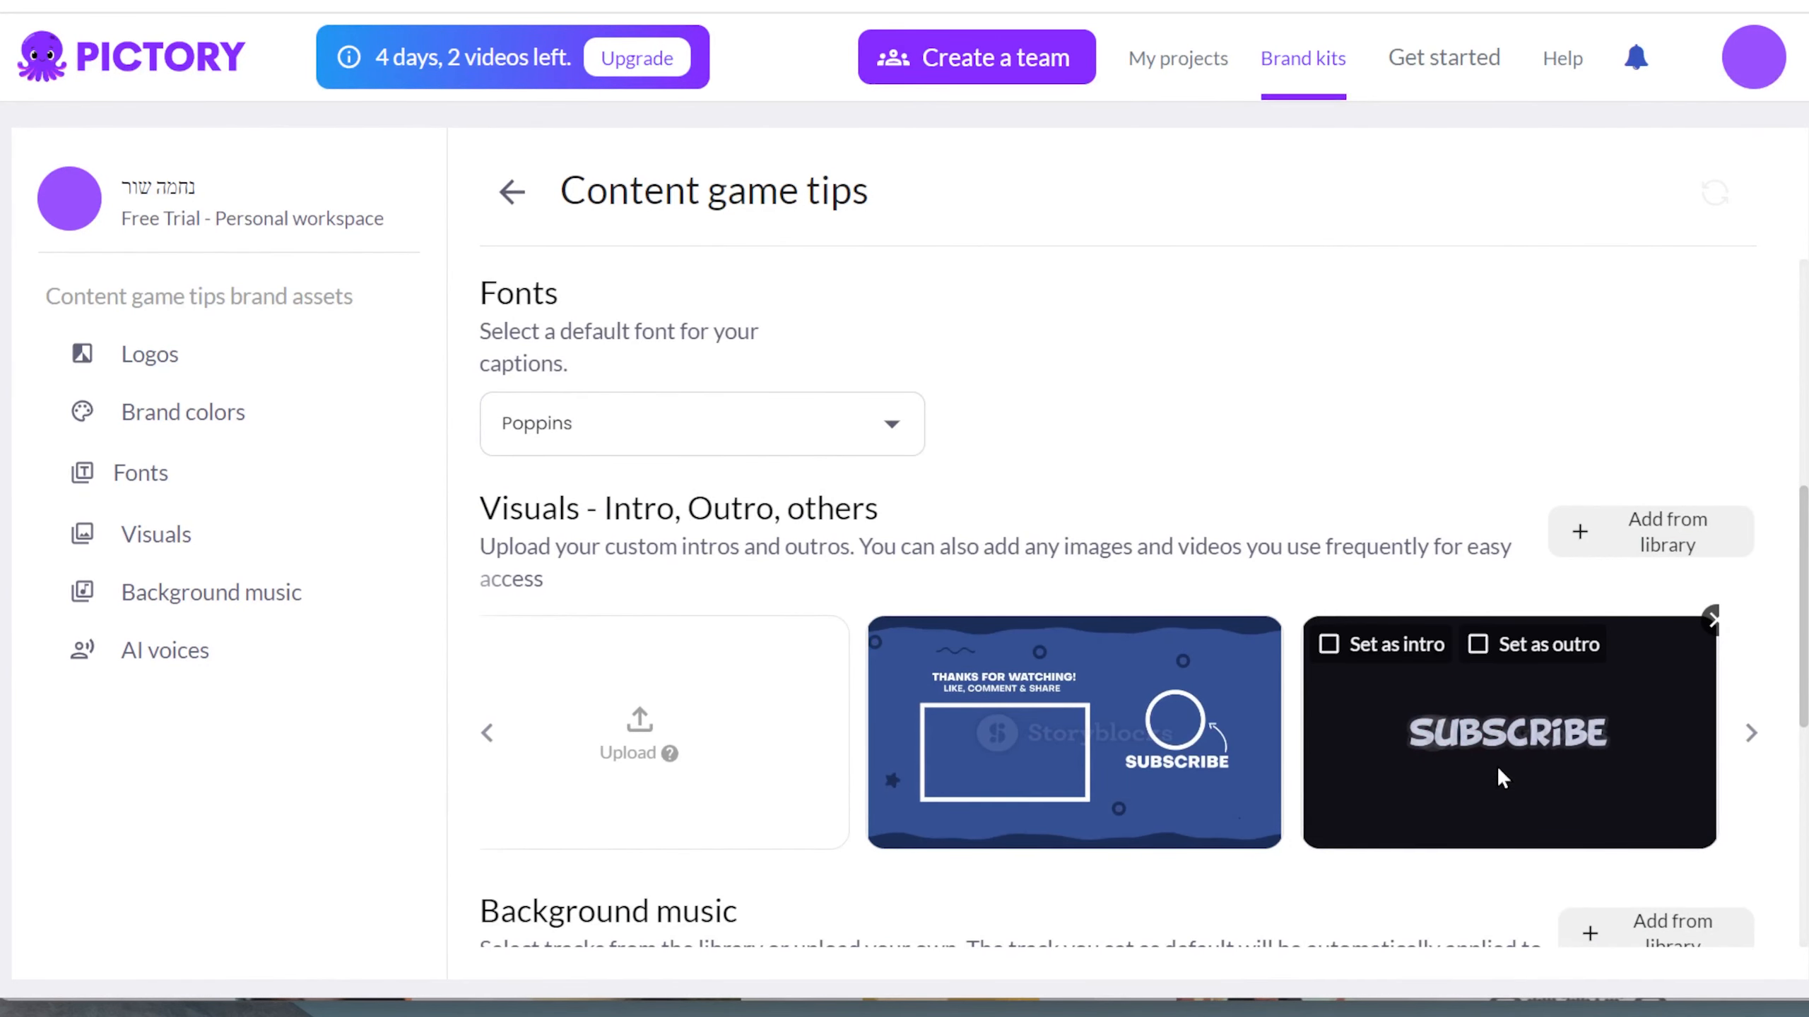
{"action": "scroll", "coordinate": [1219, 750], "scroll_direction": "down", "scroll_amount": 5}
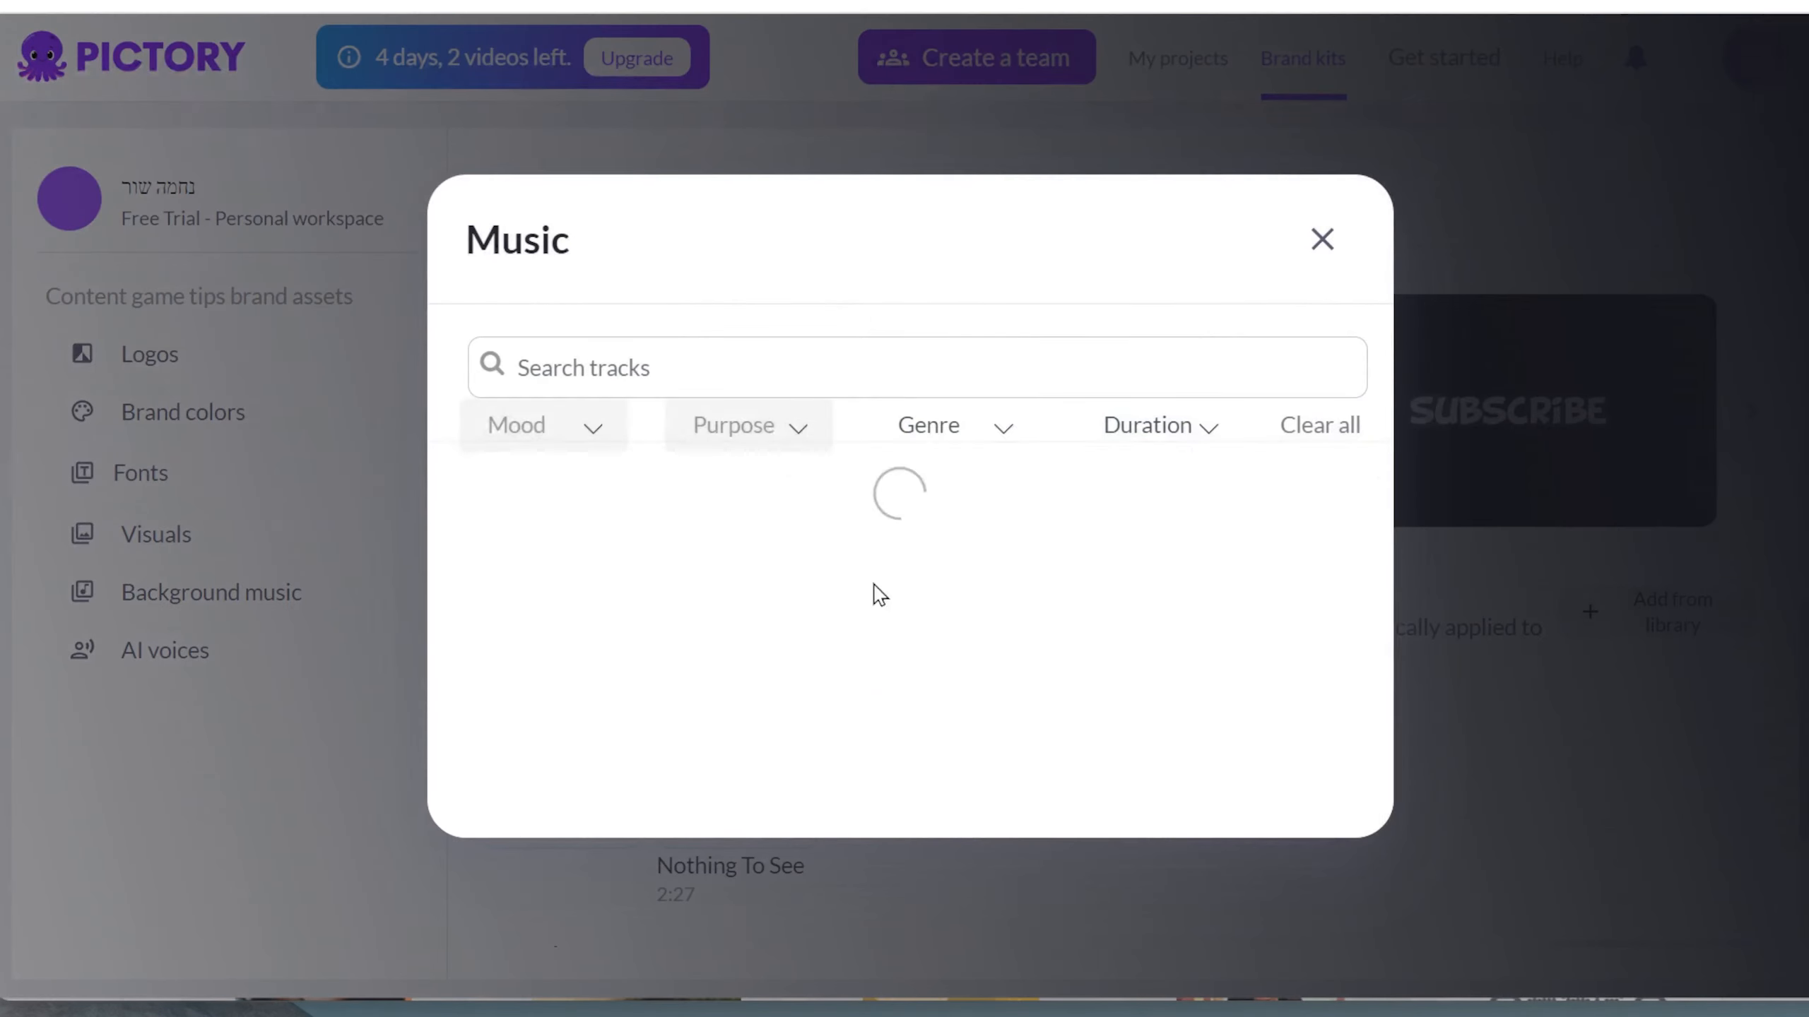
{"action": "left_click", "coordinate": [733, 425]}
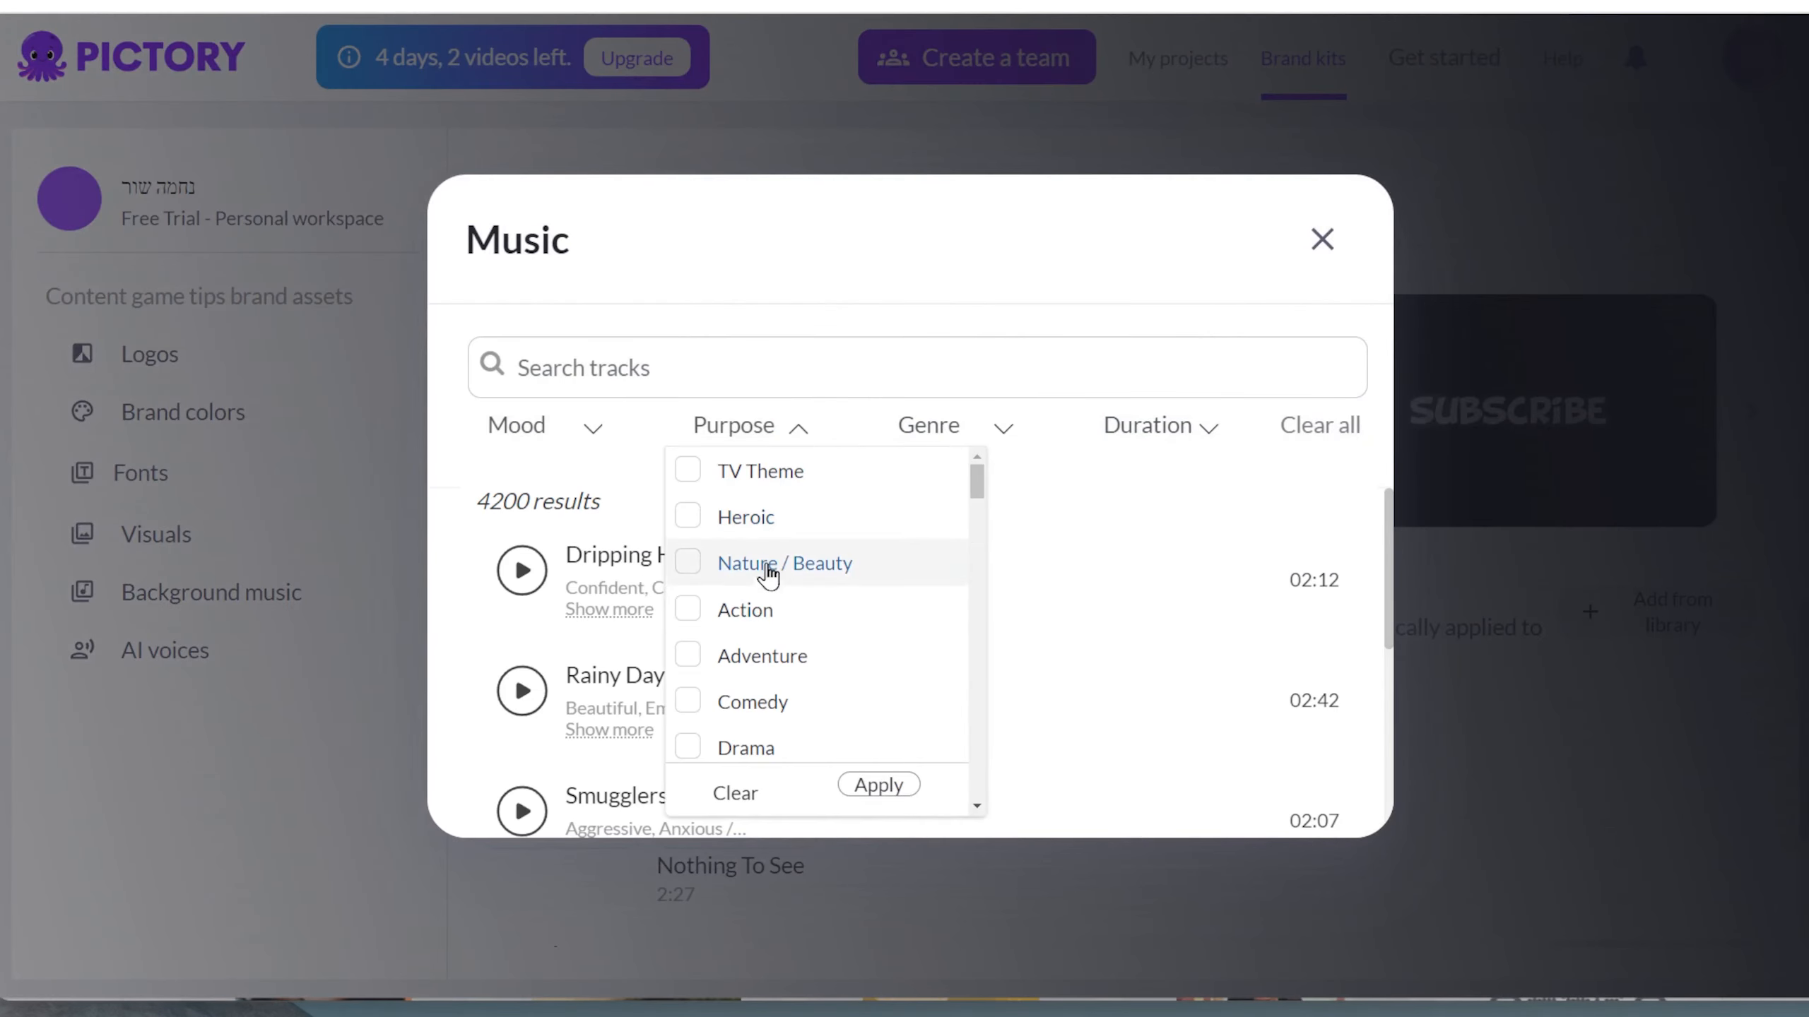
{"action": "left_click", "coordinate": [766, 570]}
{"action": "left_click", "coordinate": [876, 783]}
Preview the 'Home Sweet Ho…' track and add it to the brand's background music.
{"action": "left_click", "coordinate": [543, 771]}
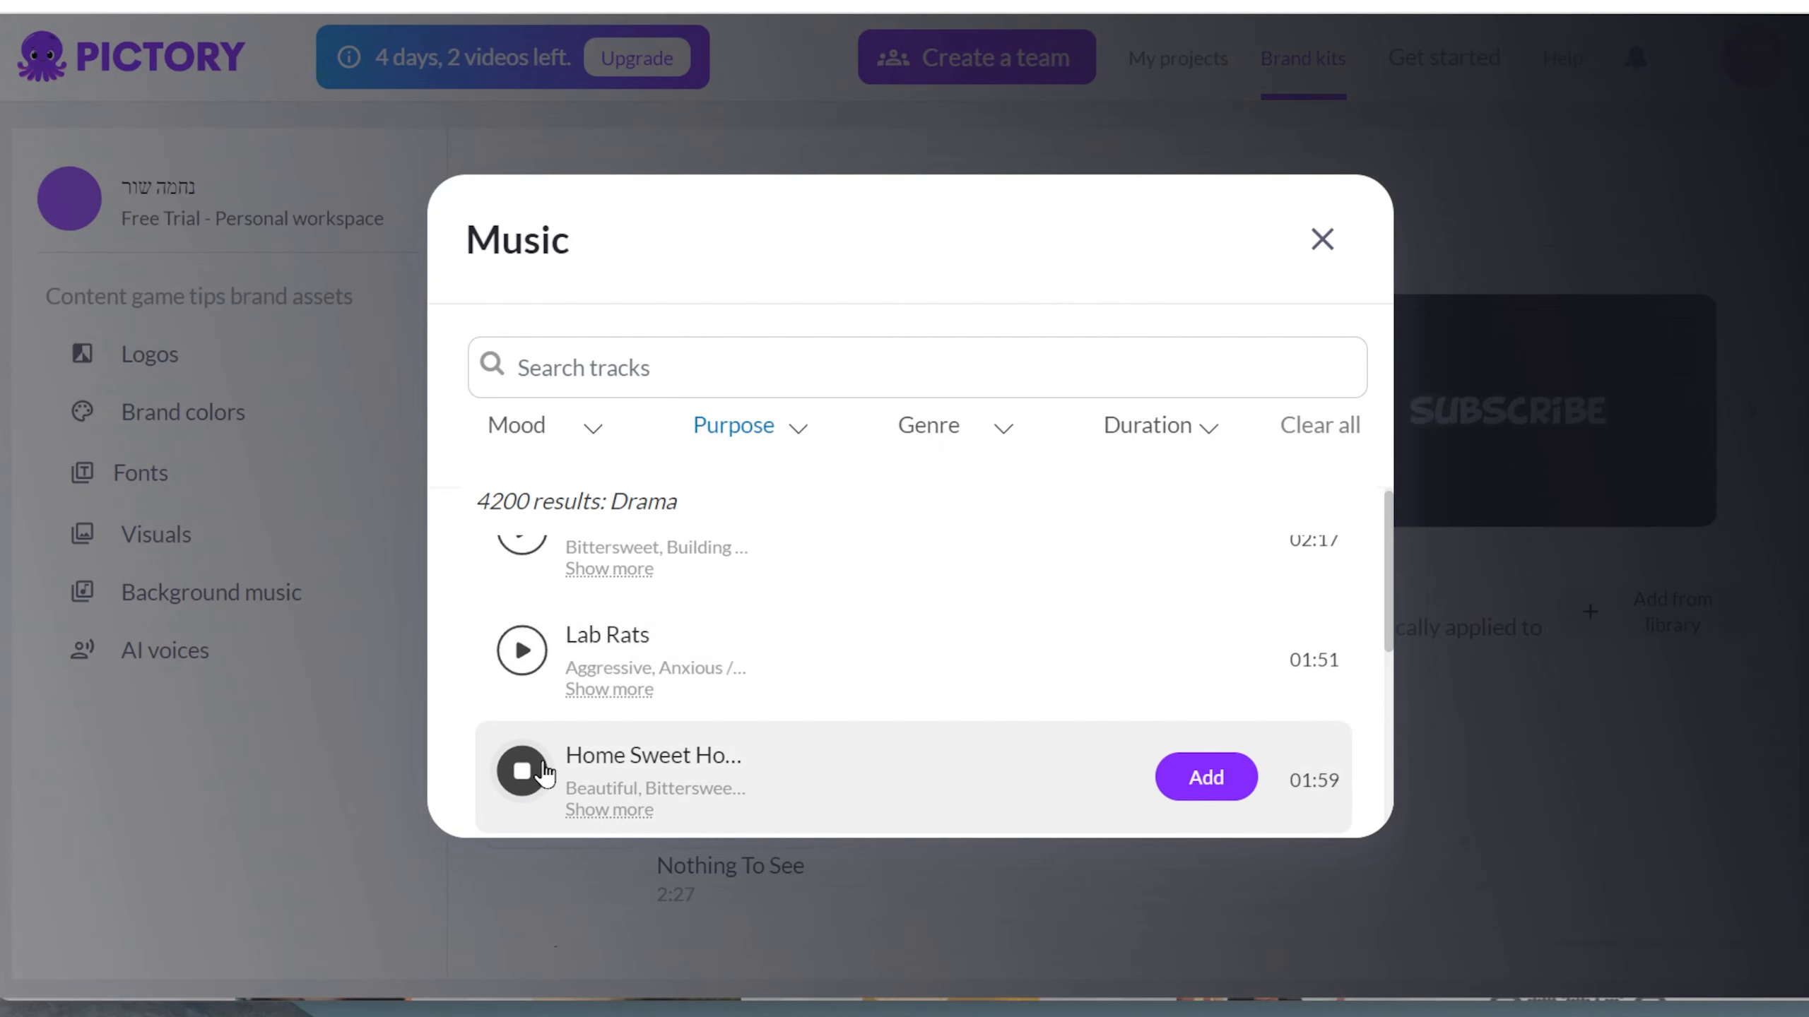
{"action": "left_click", "coordinate": [1206, 777]}
{"action": "left_click", "coordinate": [1322, 240]}
Close the music library and return to the brand kit page.
{"action": "scroll", "coordinate": [848, 663], "scroll_direction": "down", "scroll_amount": 4}
{"action": "left_click", "coordinate": [864, 411]}
{"action": "left_click", "coordinate": [682, 411]}
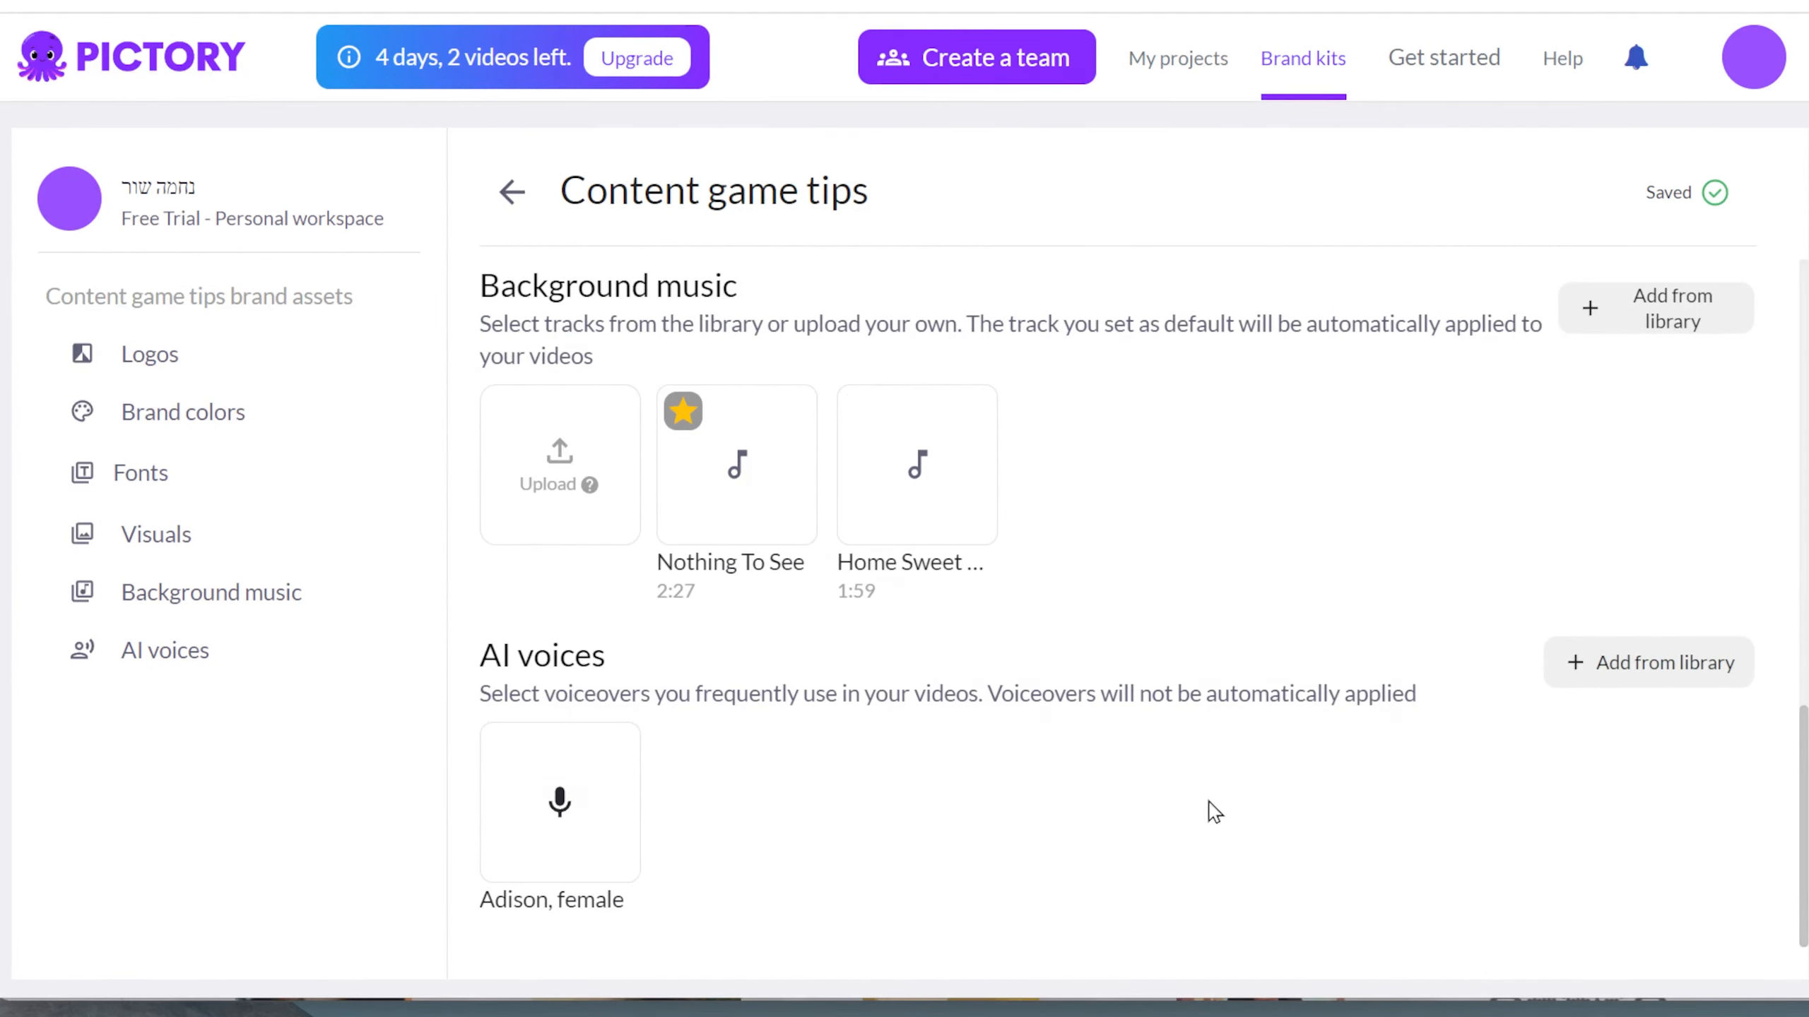
Open the AI voices library, preview the standard voice Adison, female, add it to the brand and close the library.
{"action": "left_click", "coordinate": [1650, 662]}
{"action": "scroll", "coordinate": [1279, 641], "scroll_direction": "down", "scroll_amount": 3}
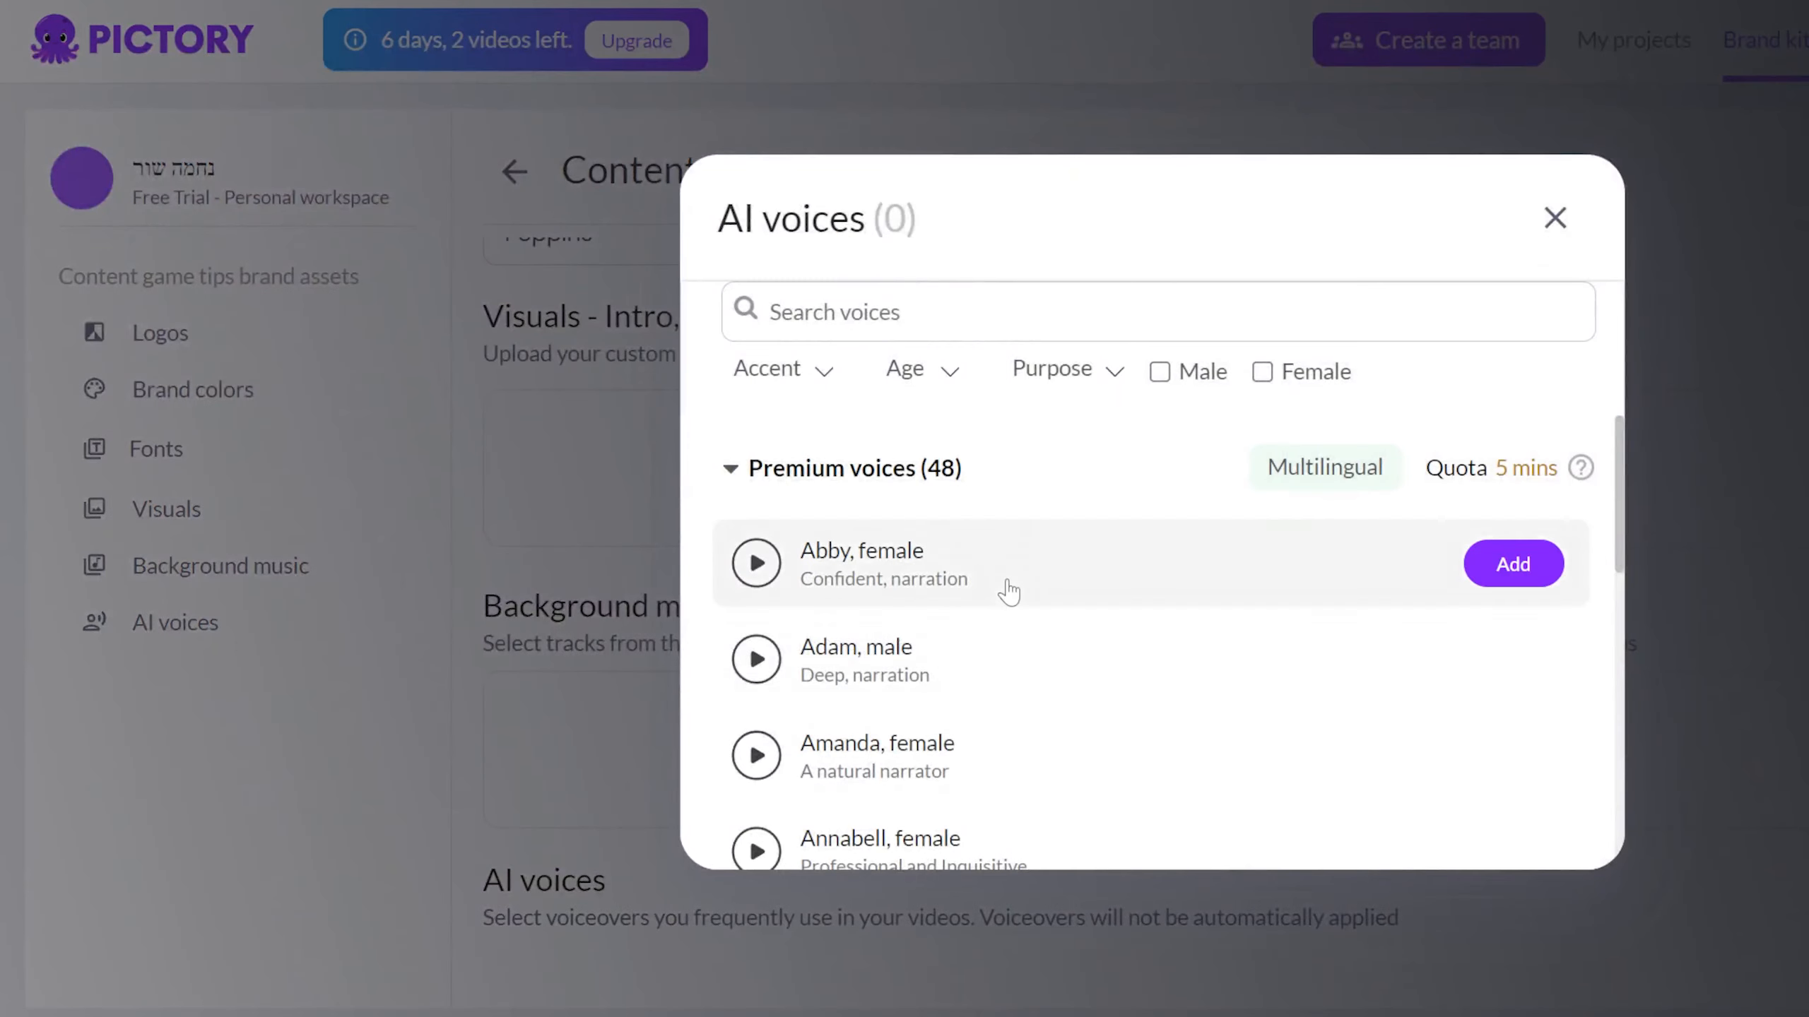
{"action": "scroll", "coordinate": [1021, 593], "scroll_direction": "down", "scroll_amount": 2}
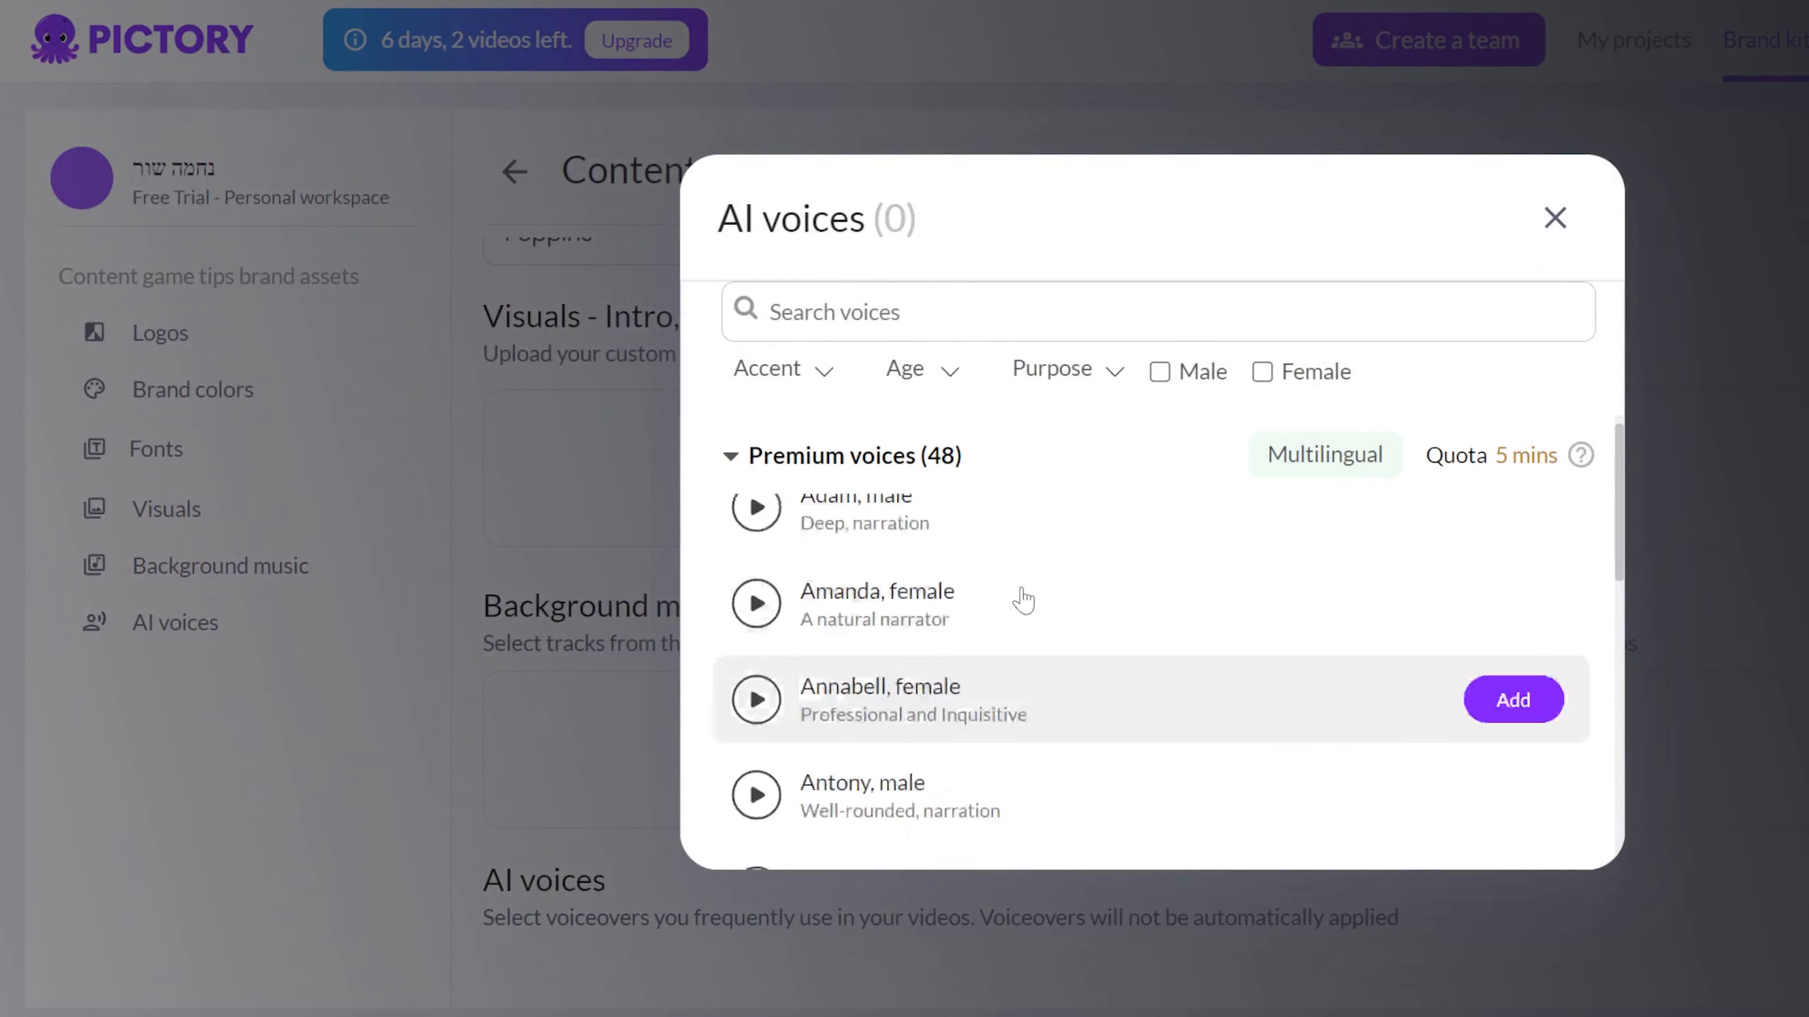
{"action": "scroll", "coordinate": [1021, 594], "scroll_direction": "up", "scroll_amount": 2}
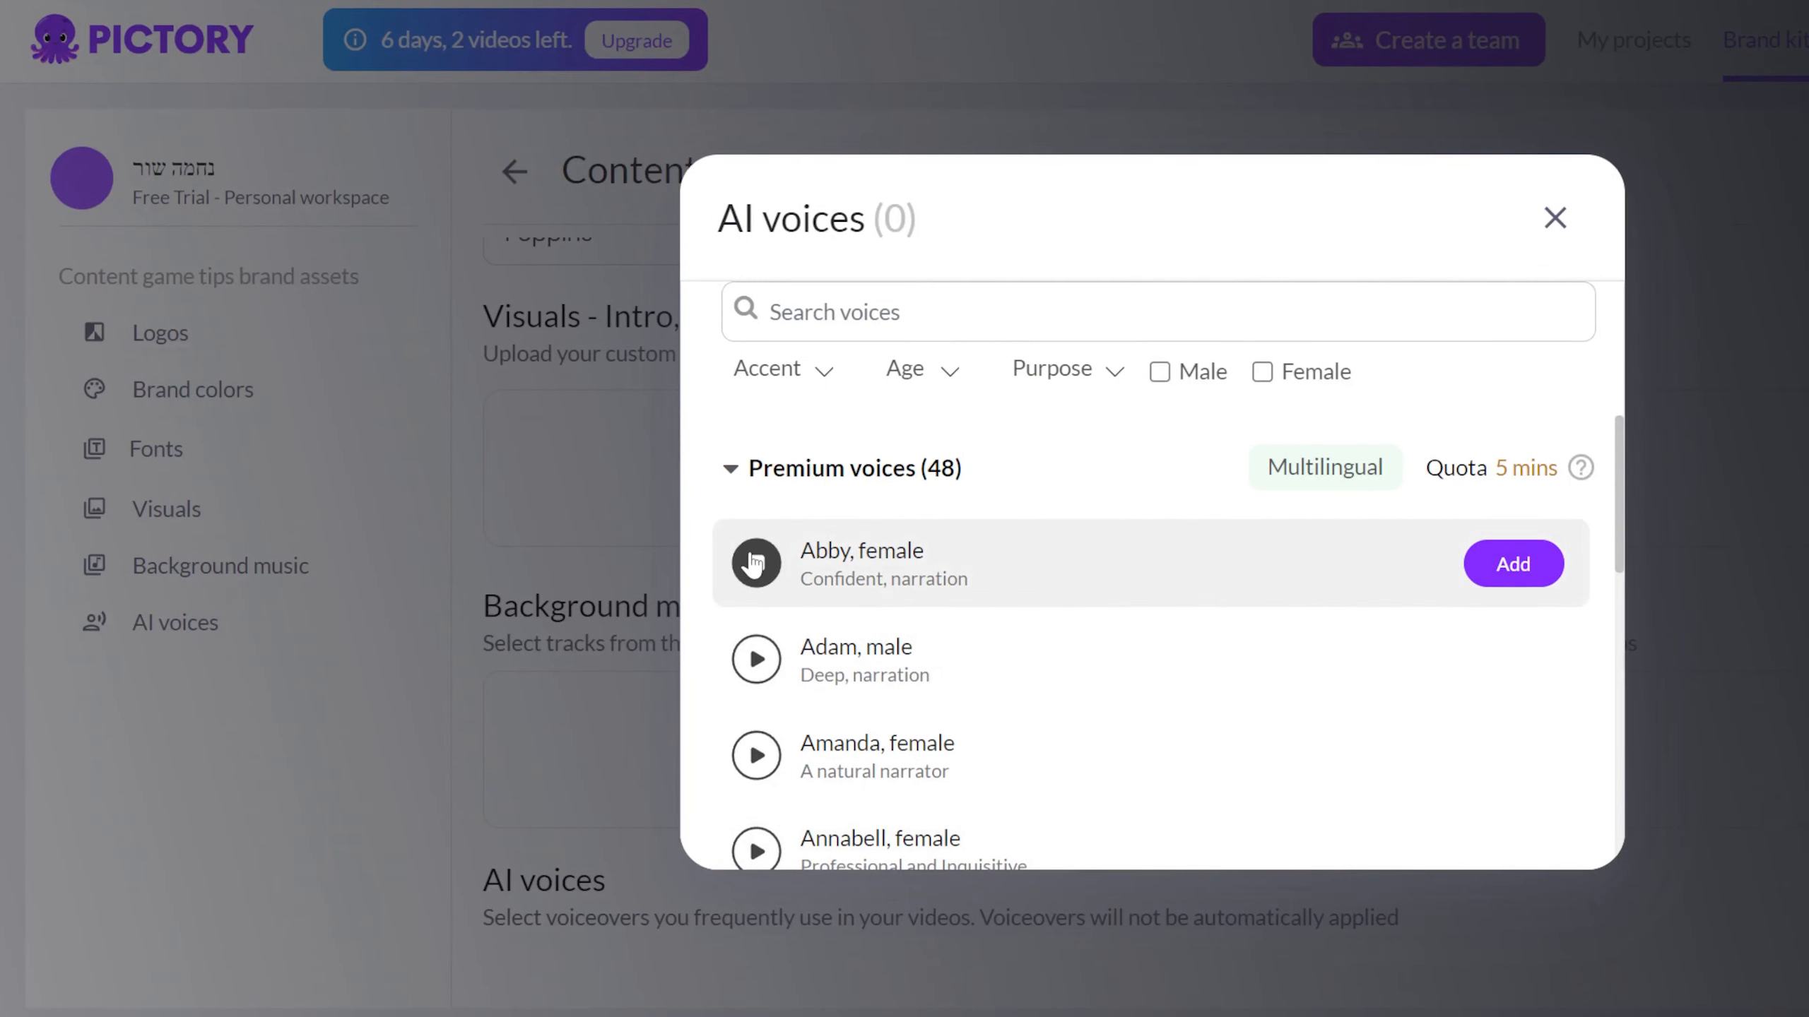
{"action": "left_click", "coordinate": [733, 471]}
{"action": "mouse_move", "coordinate": [751, 642]}
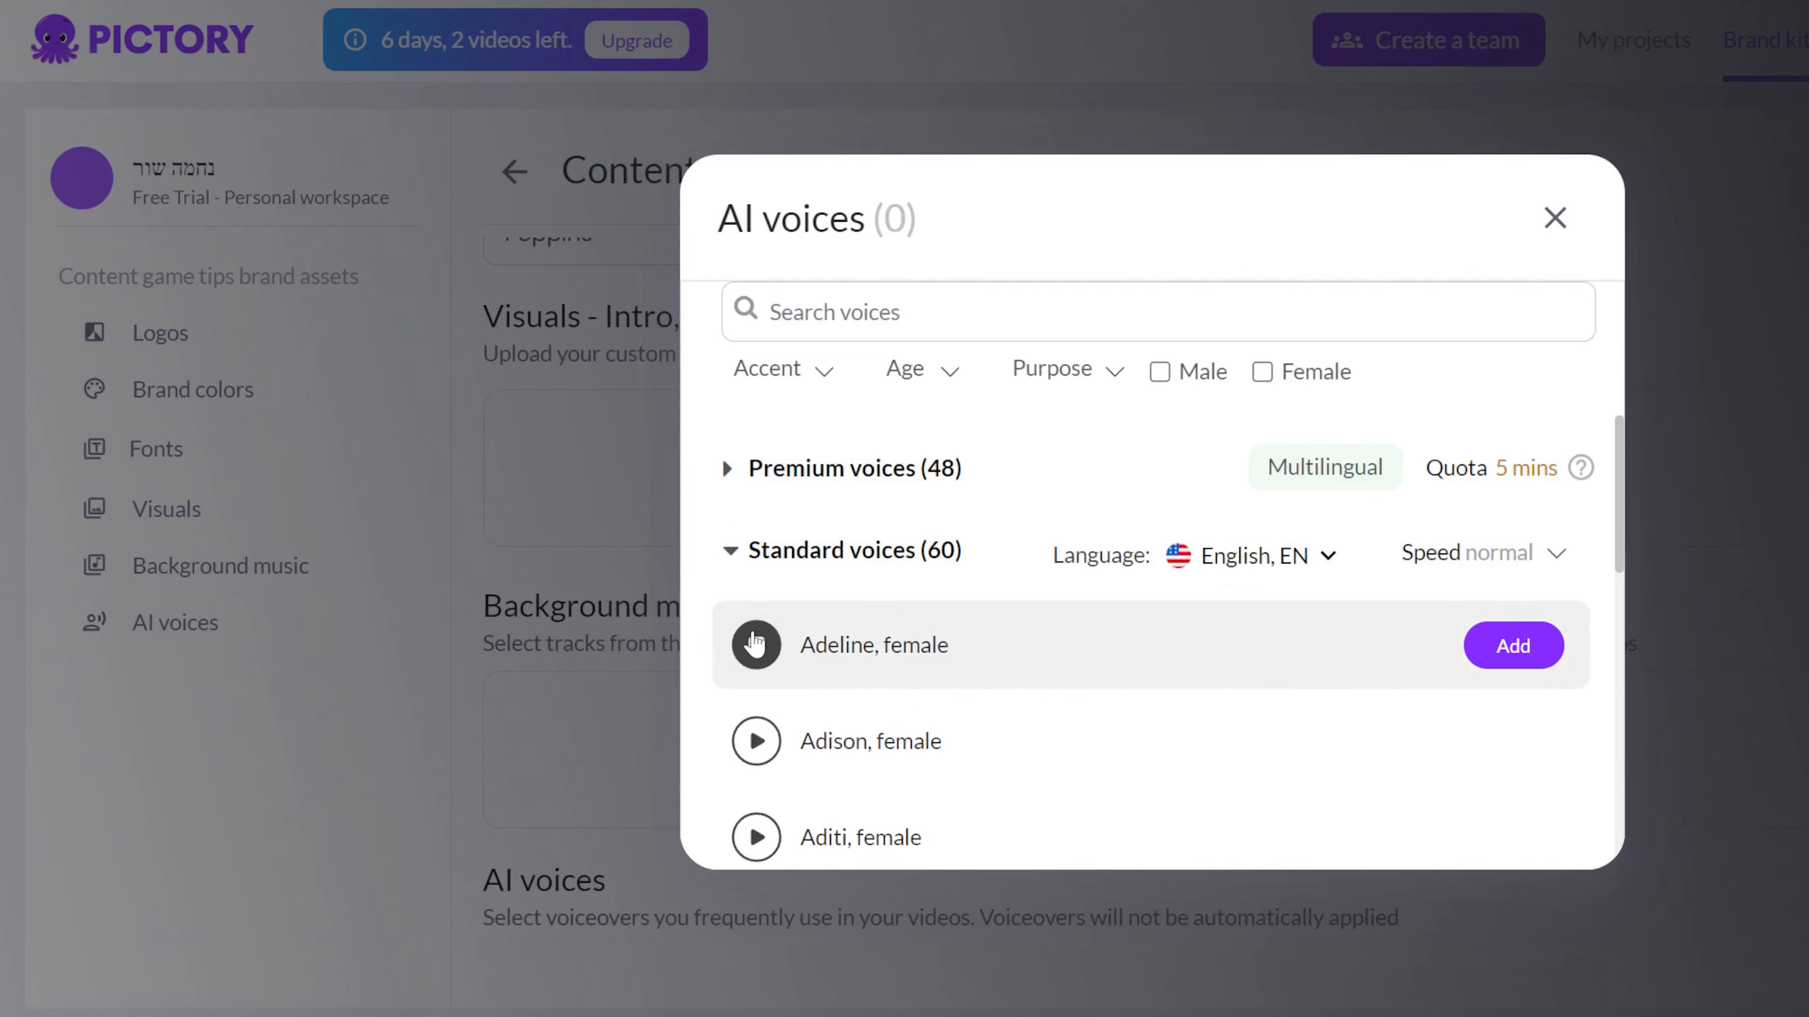
{"action": "left_click", "coordinate": [774, 748]}
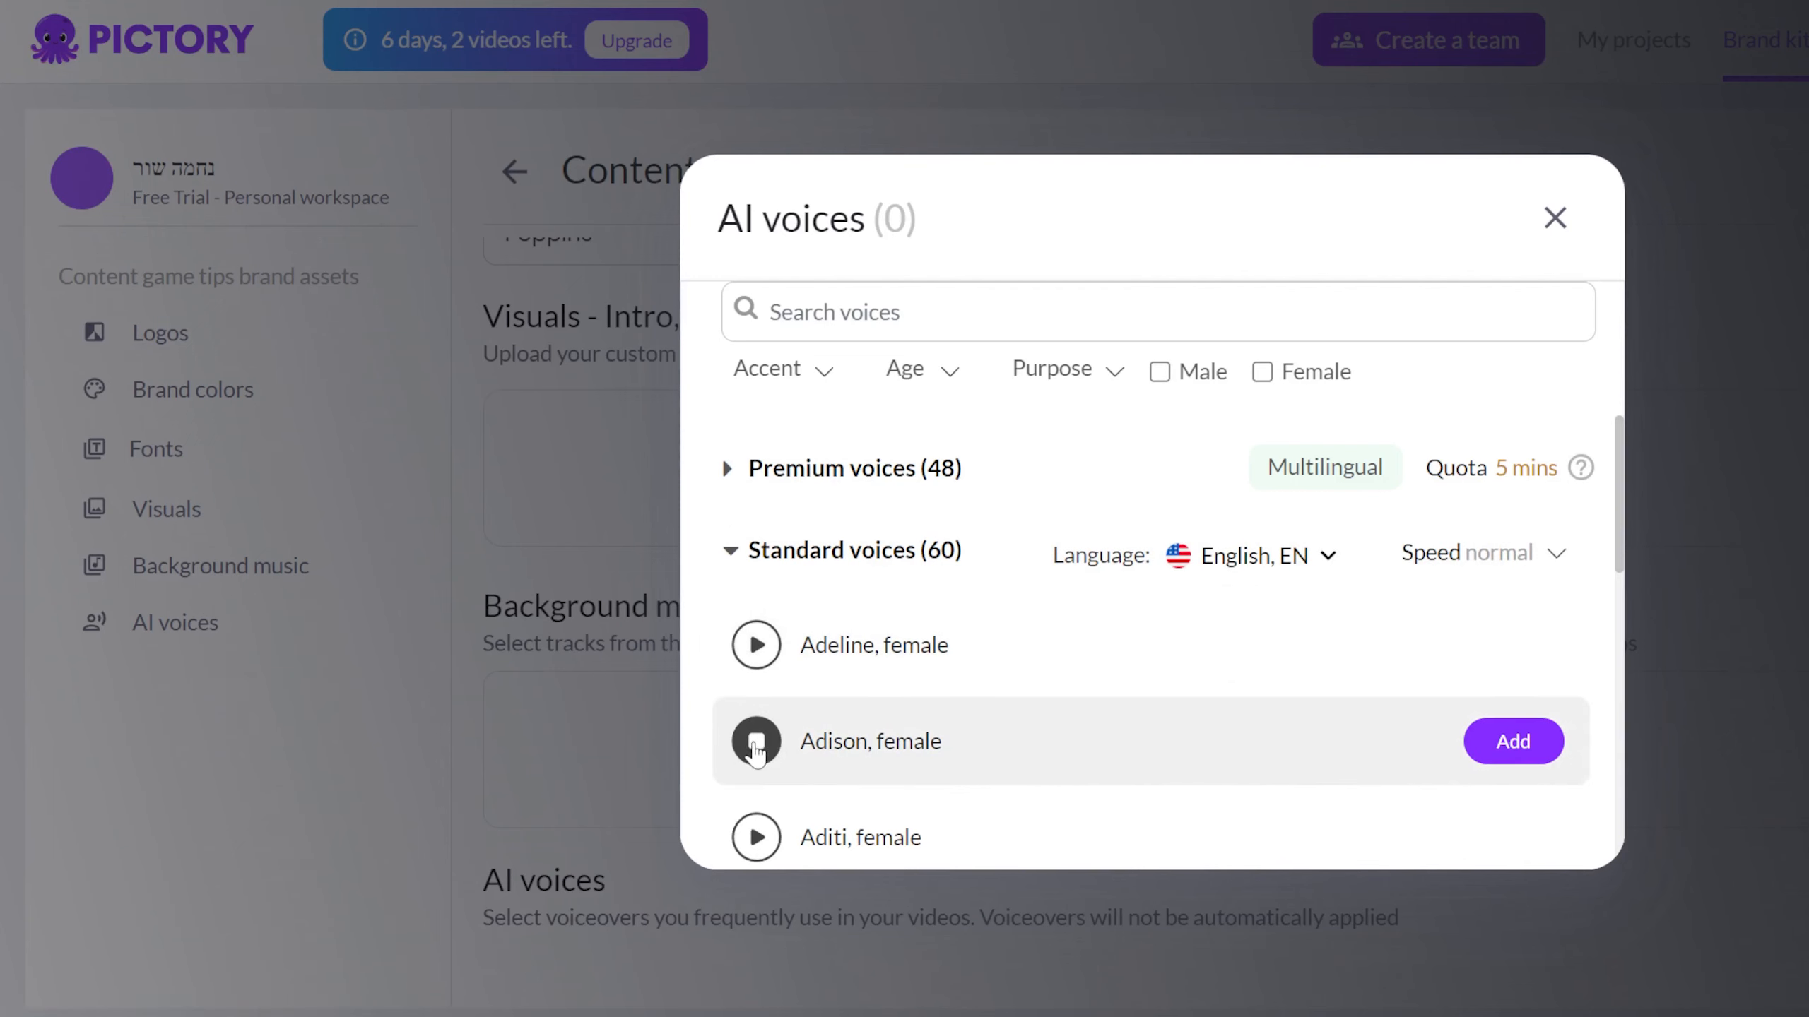
{"action": "left_click", "coordinate": [1486, 740]}
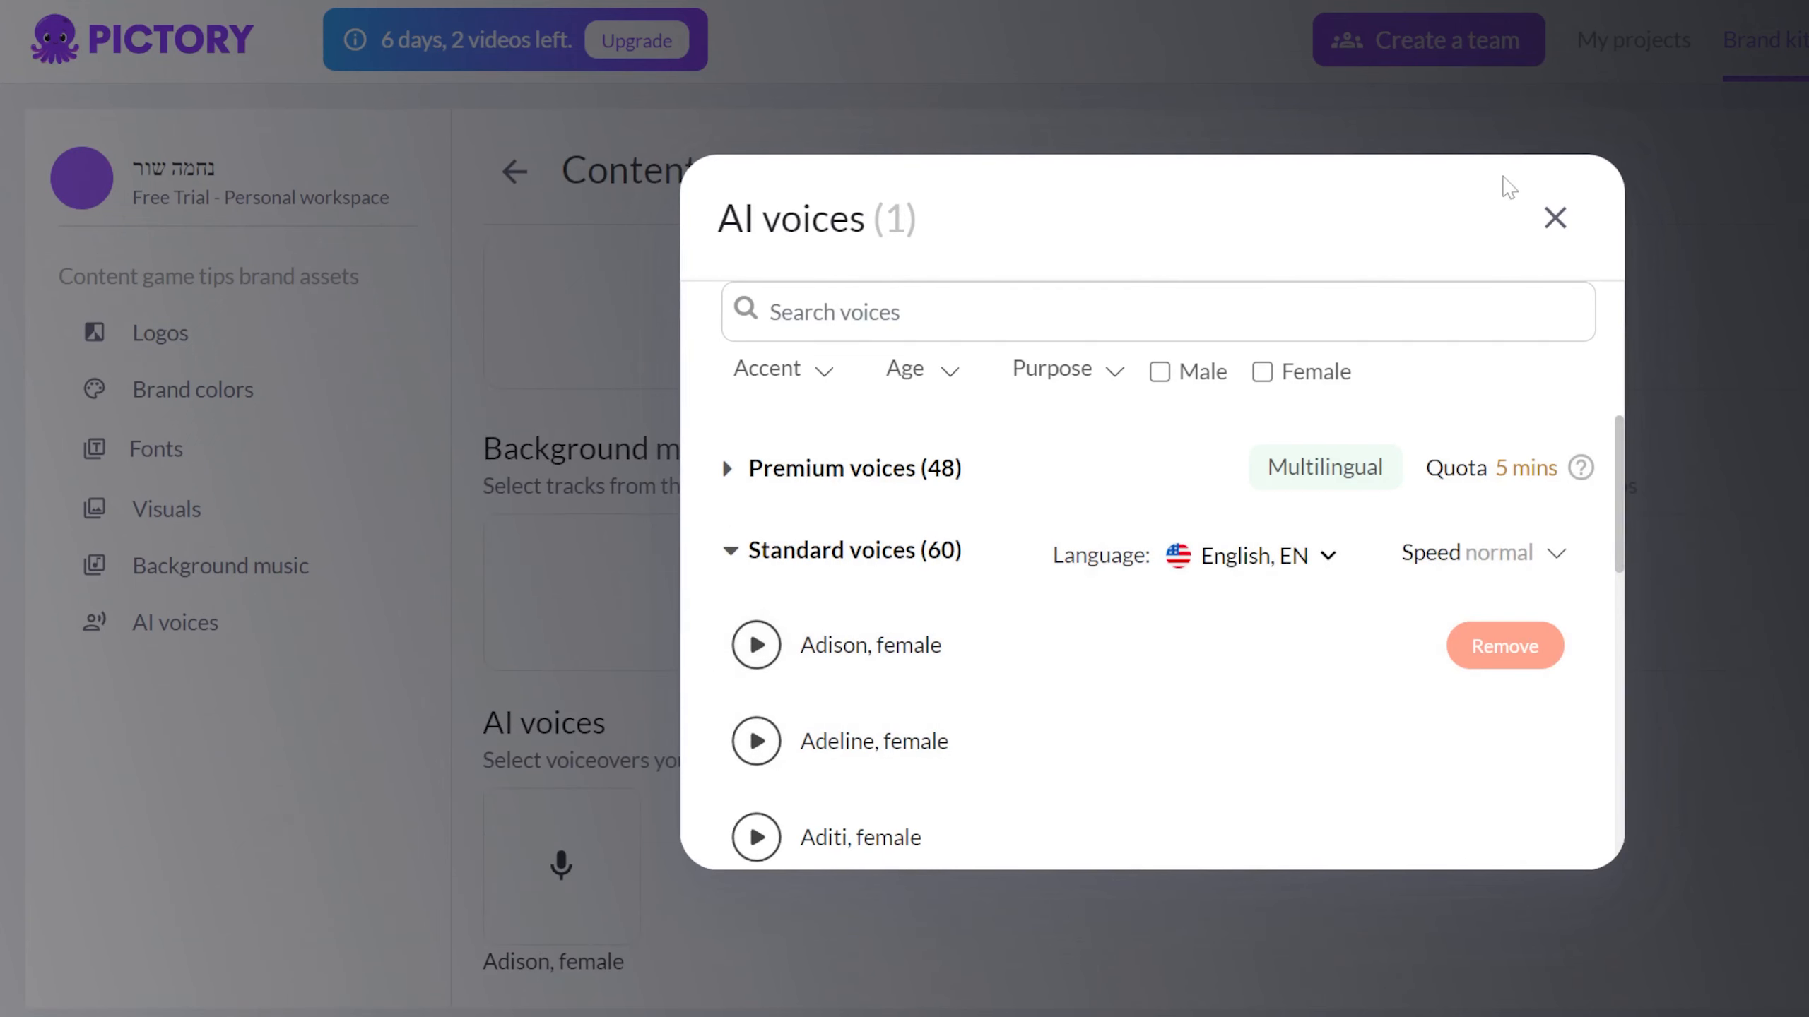
{"action": "left_click", "coordinate": [1554, 218]}
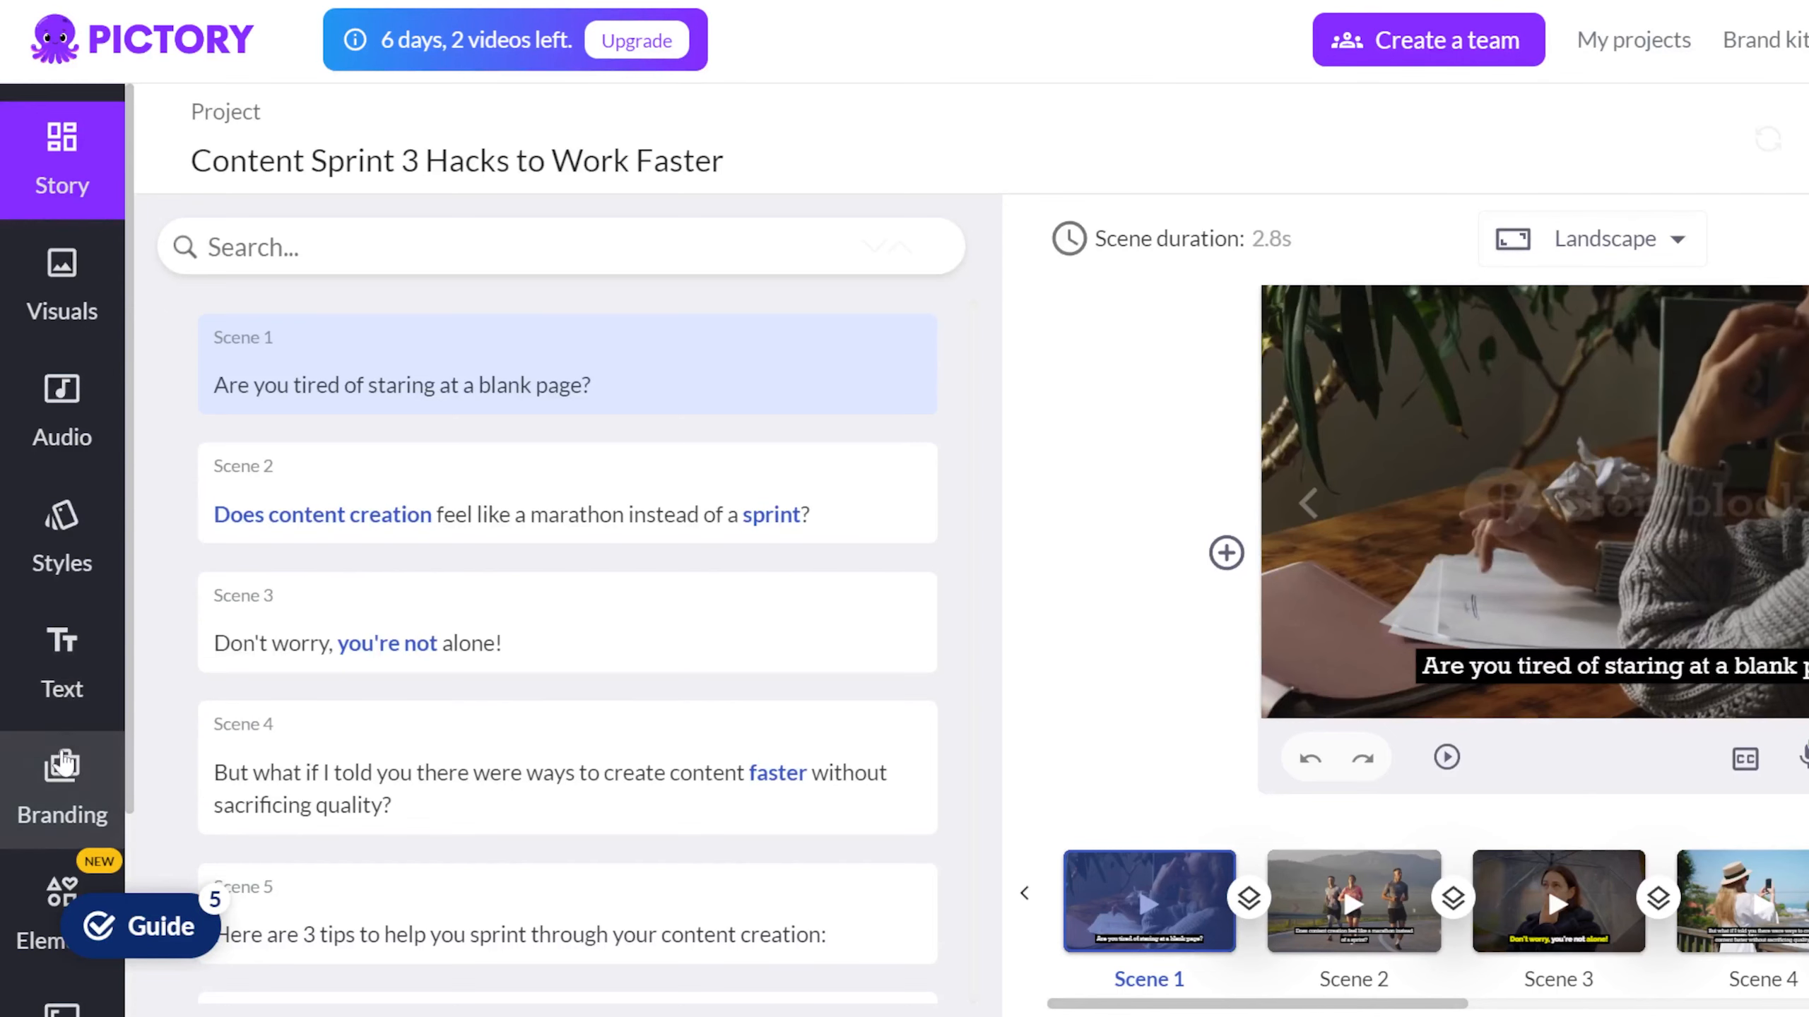
Apply the Content Game Tips brand to the Content Sprint project, confirming the change for all scenes.
{"action": "left_click", "coordinate": [65, 787]}
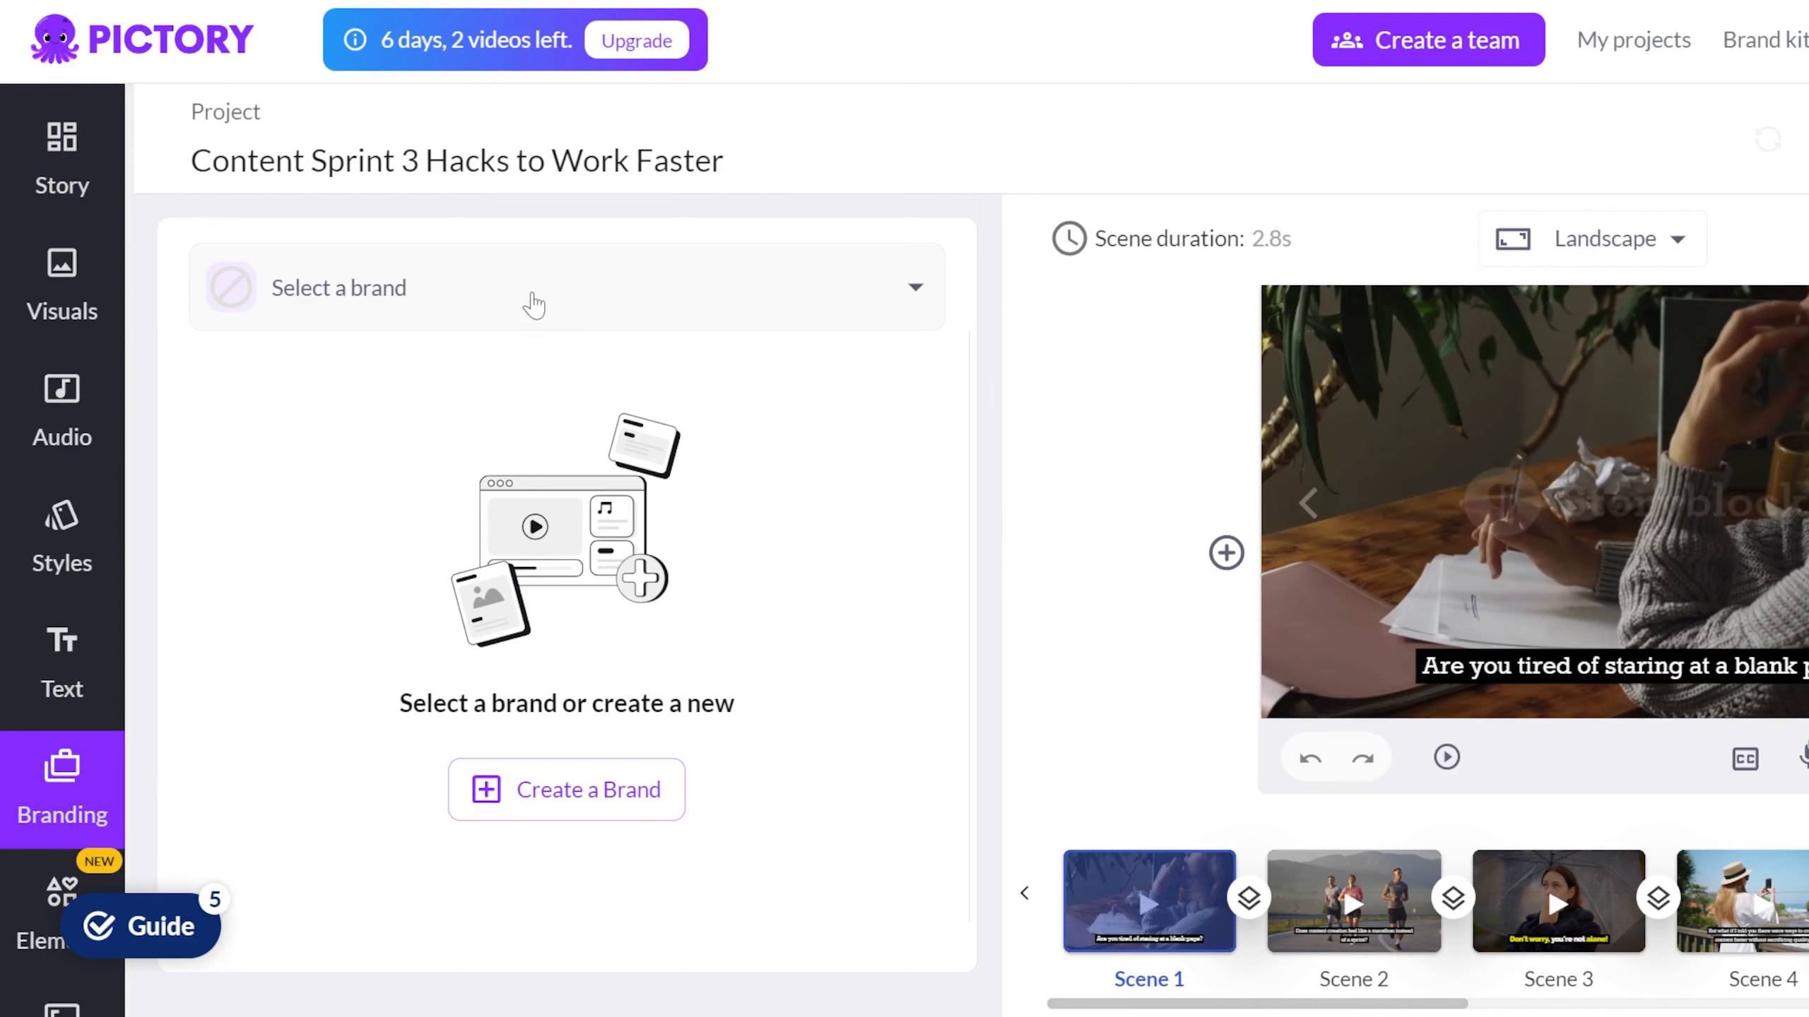
{"action": "left_click", "coordinate": [534, 305]}
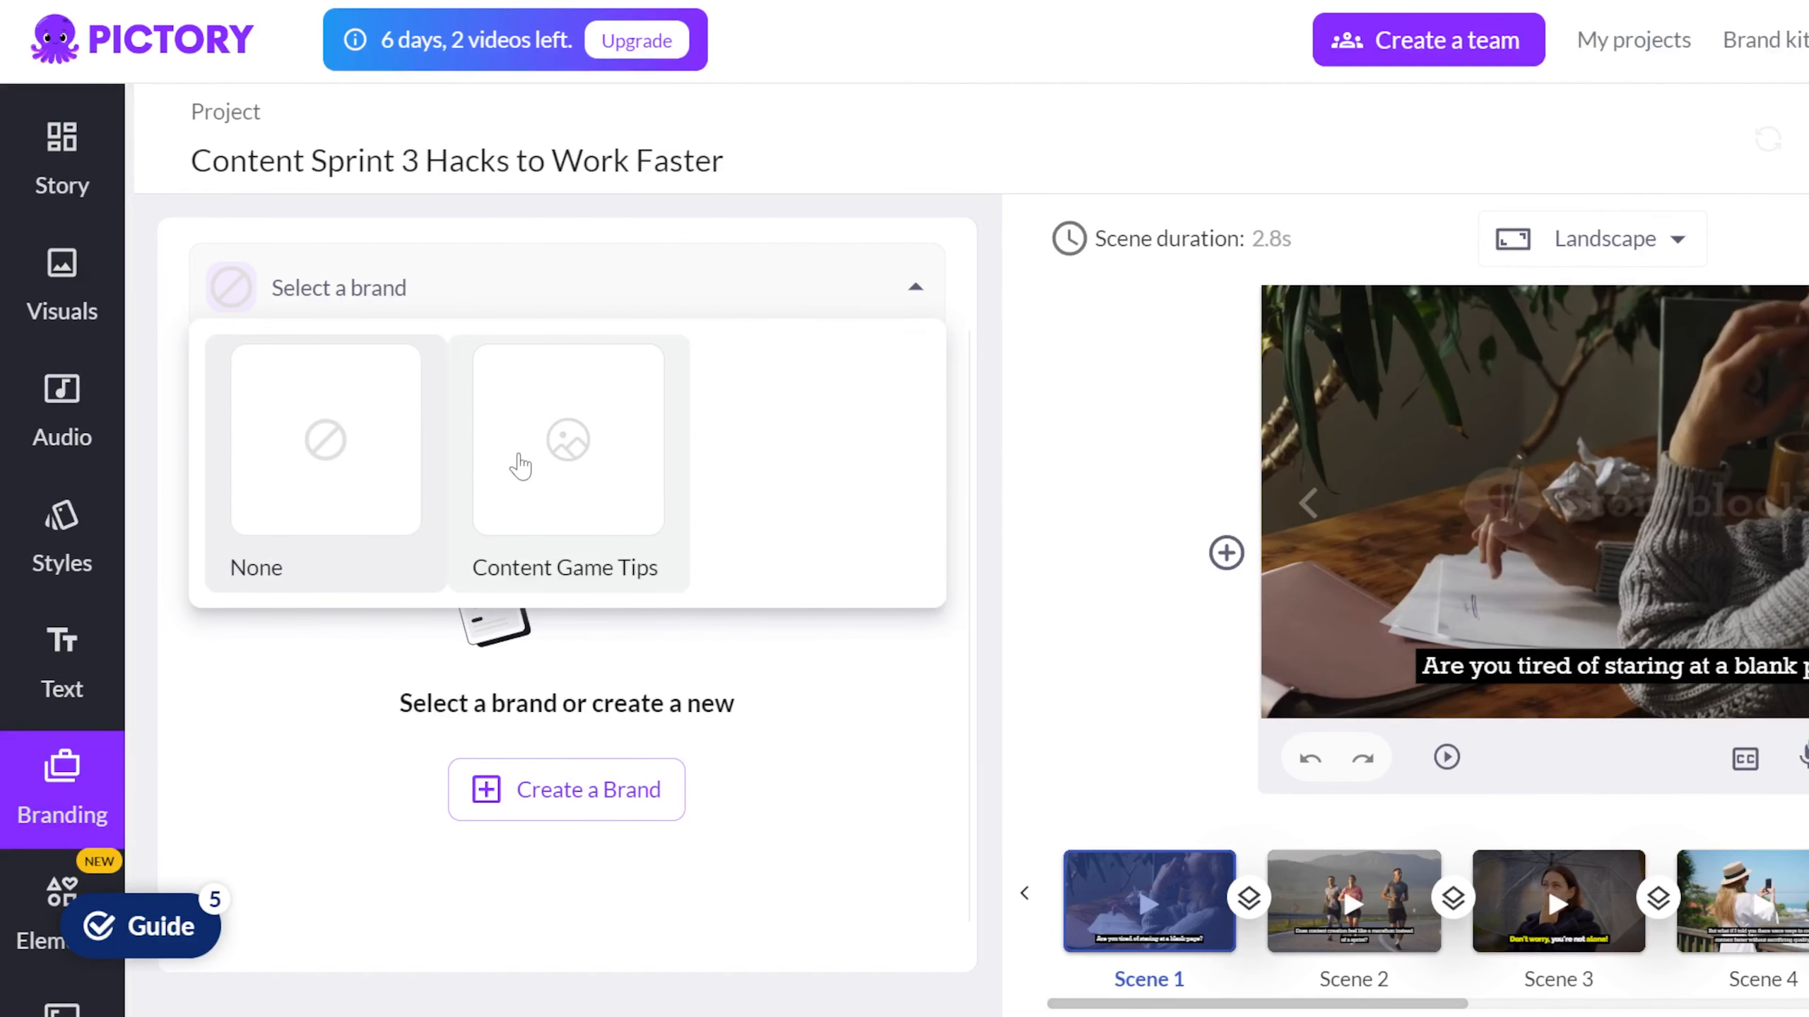
{"action": "left_click", "coordinate": [521, 465]}
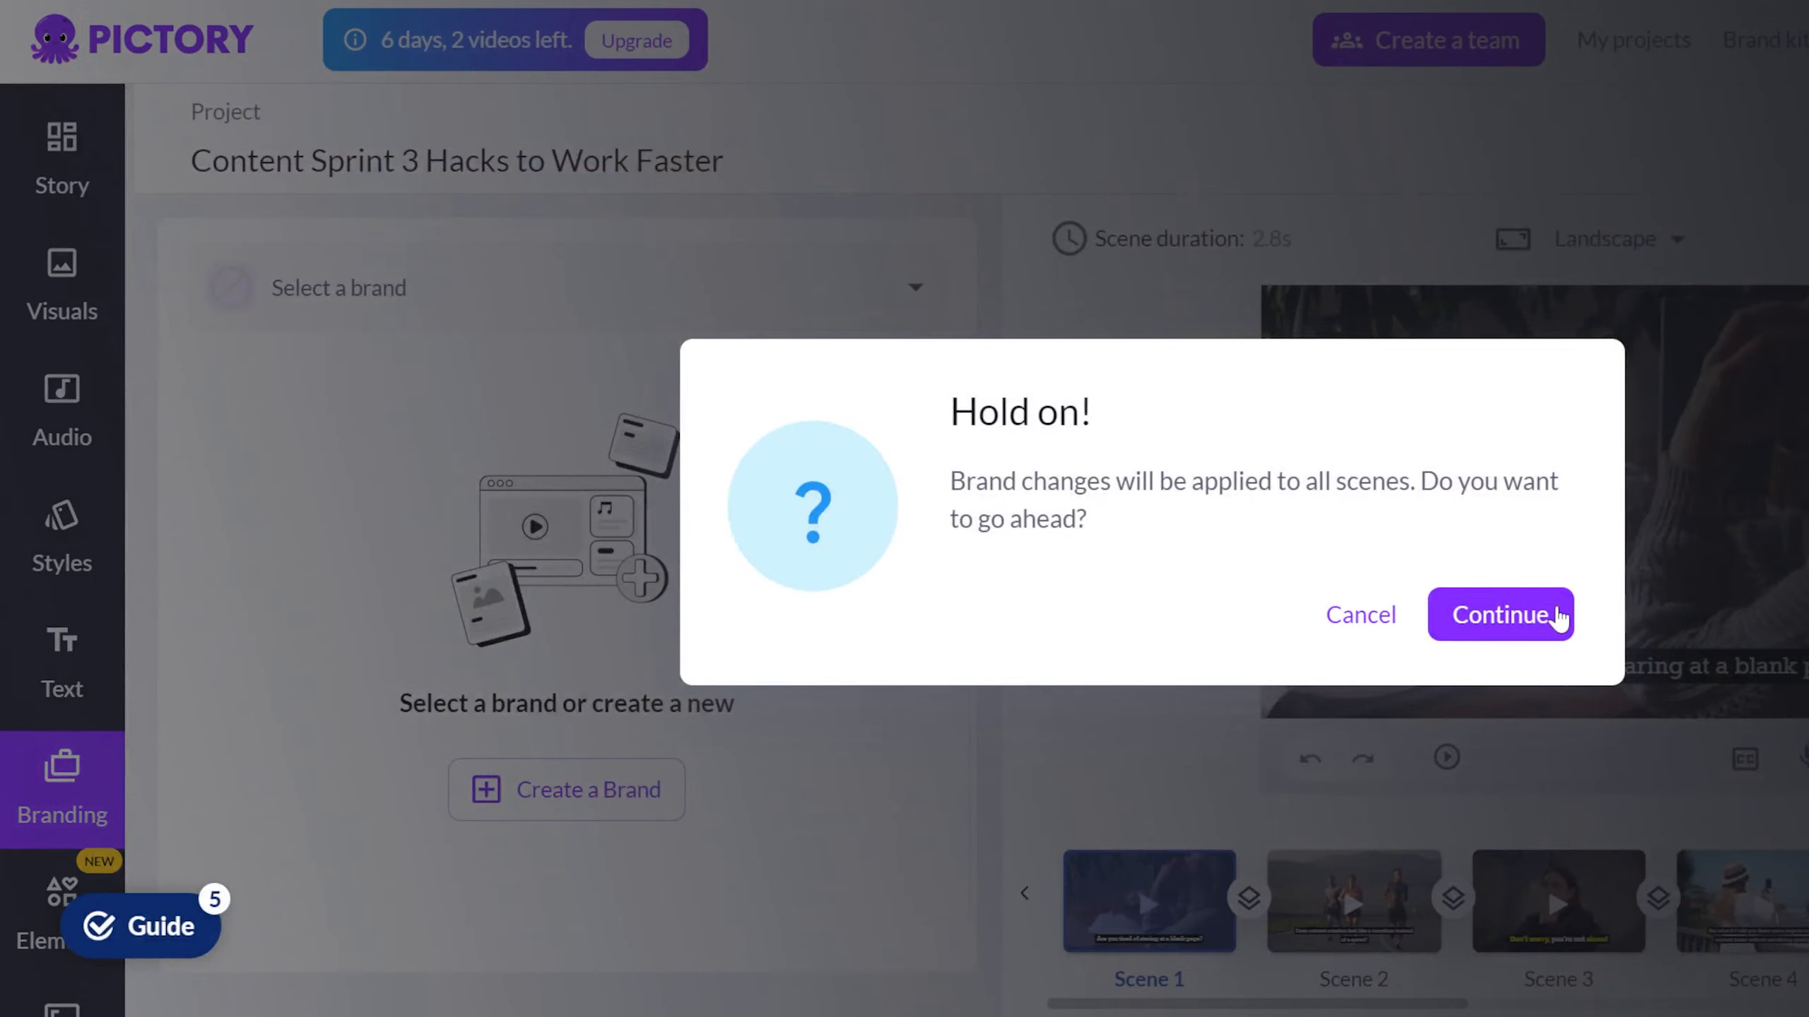
{"action": "left_click", "coordinate": [1542, 616]}
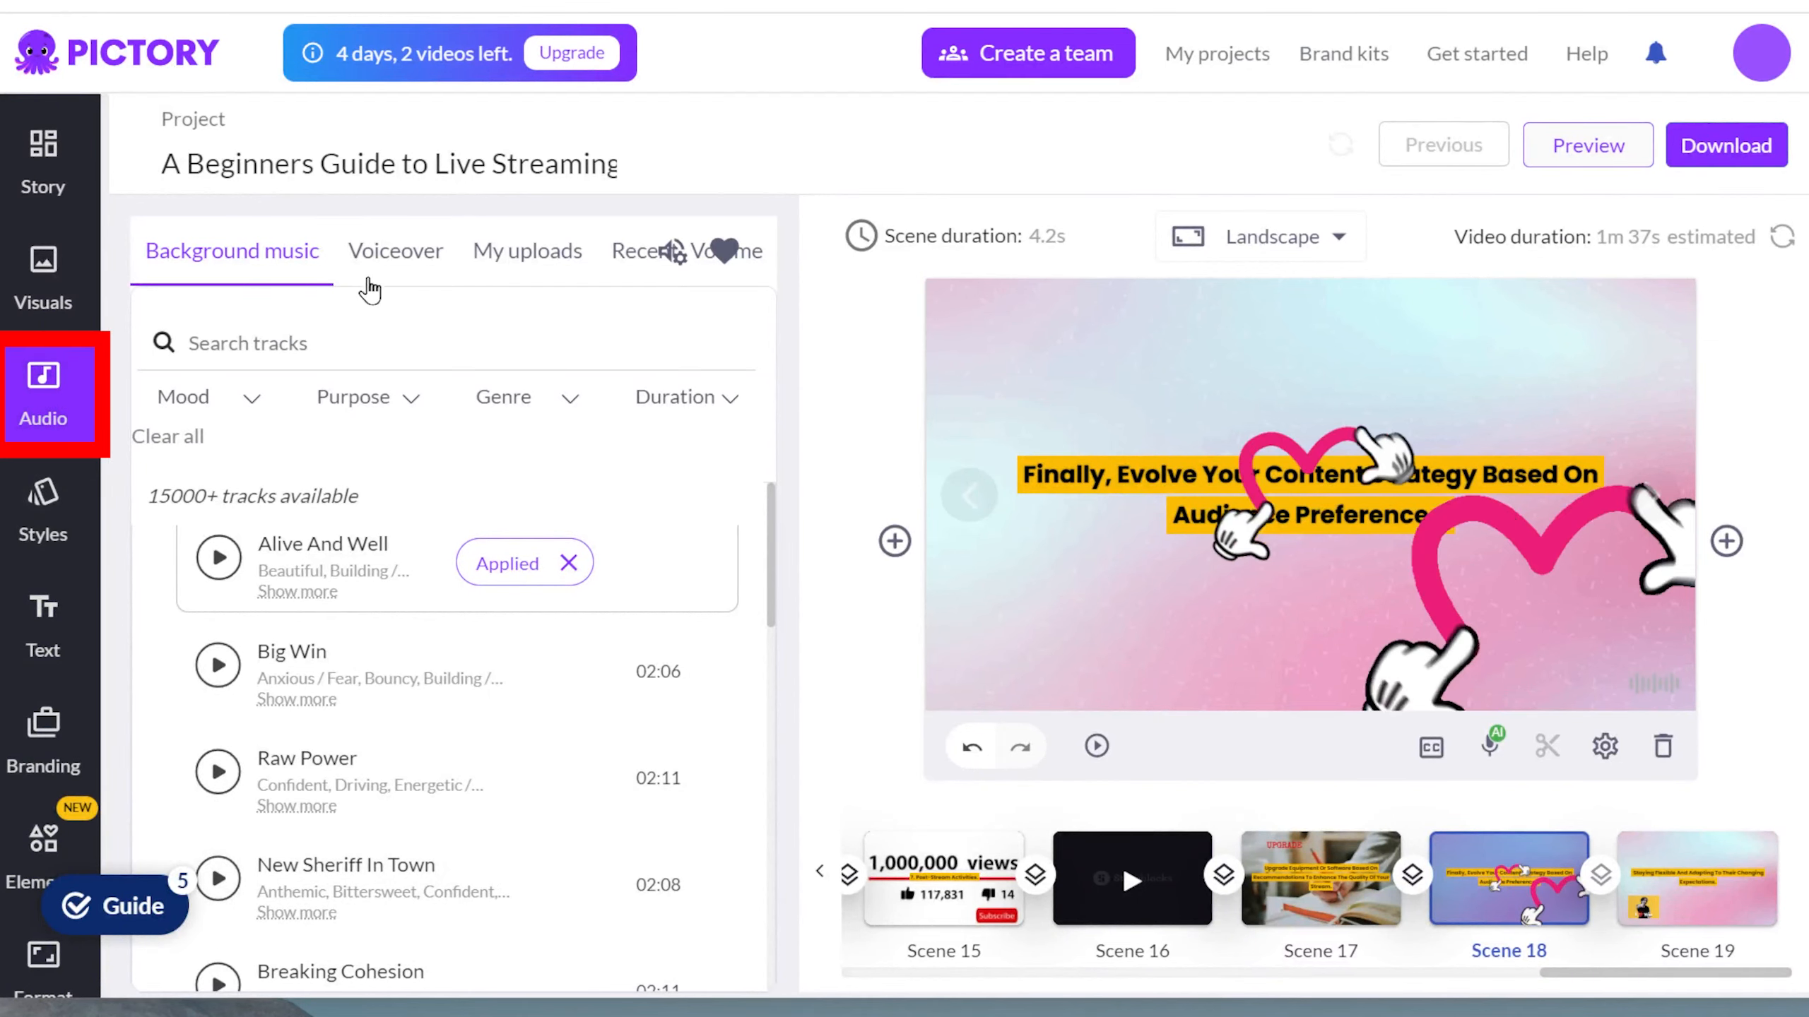
Browse the voiceover list to check which voices are tagged as part of the applied brand.
{"action": "left_click", "coordinate": [381, 268]}
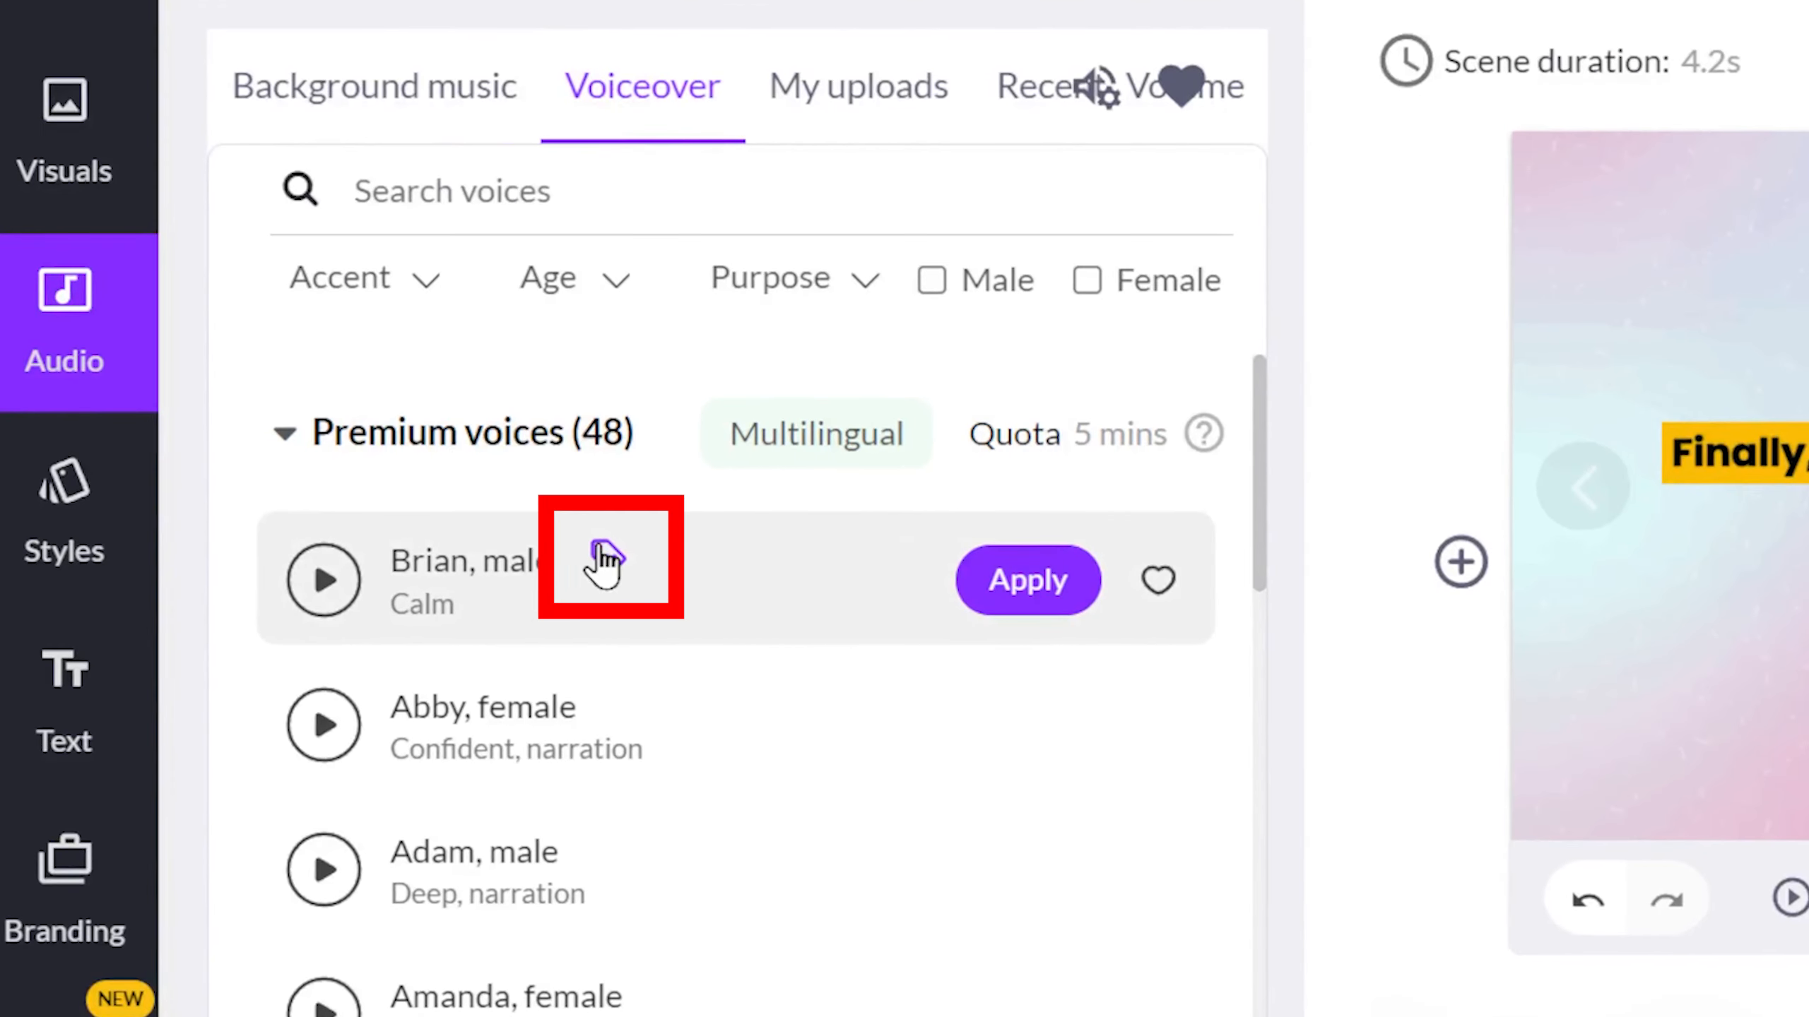
{"action": "mouse_move", "coordinate": [384, 542]}
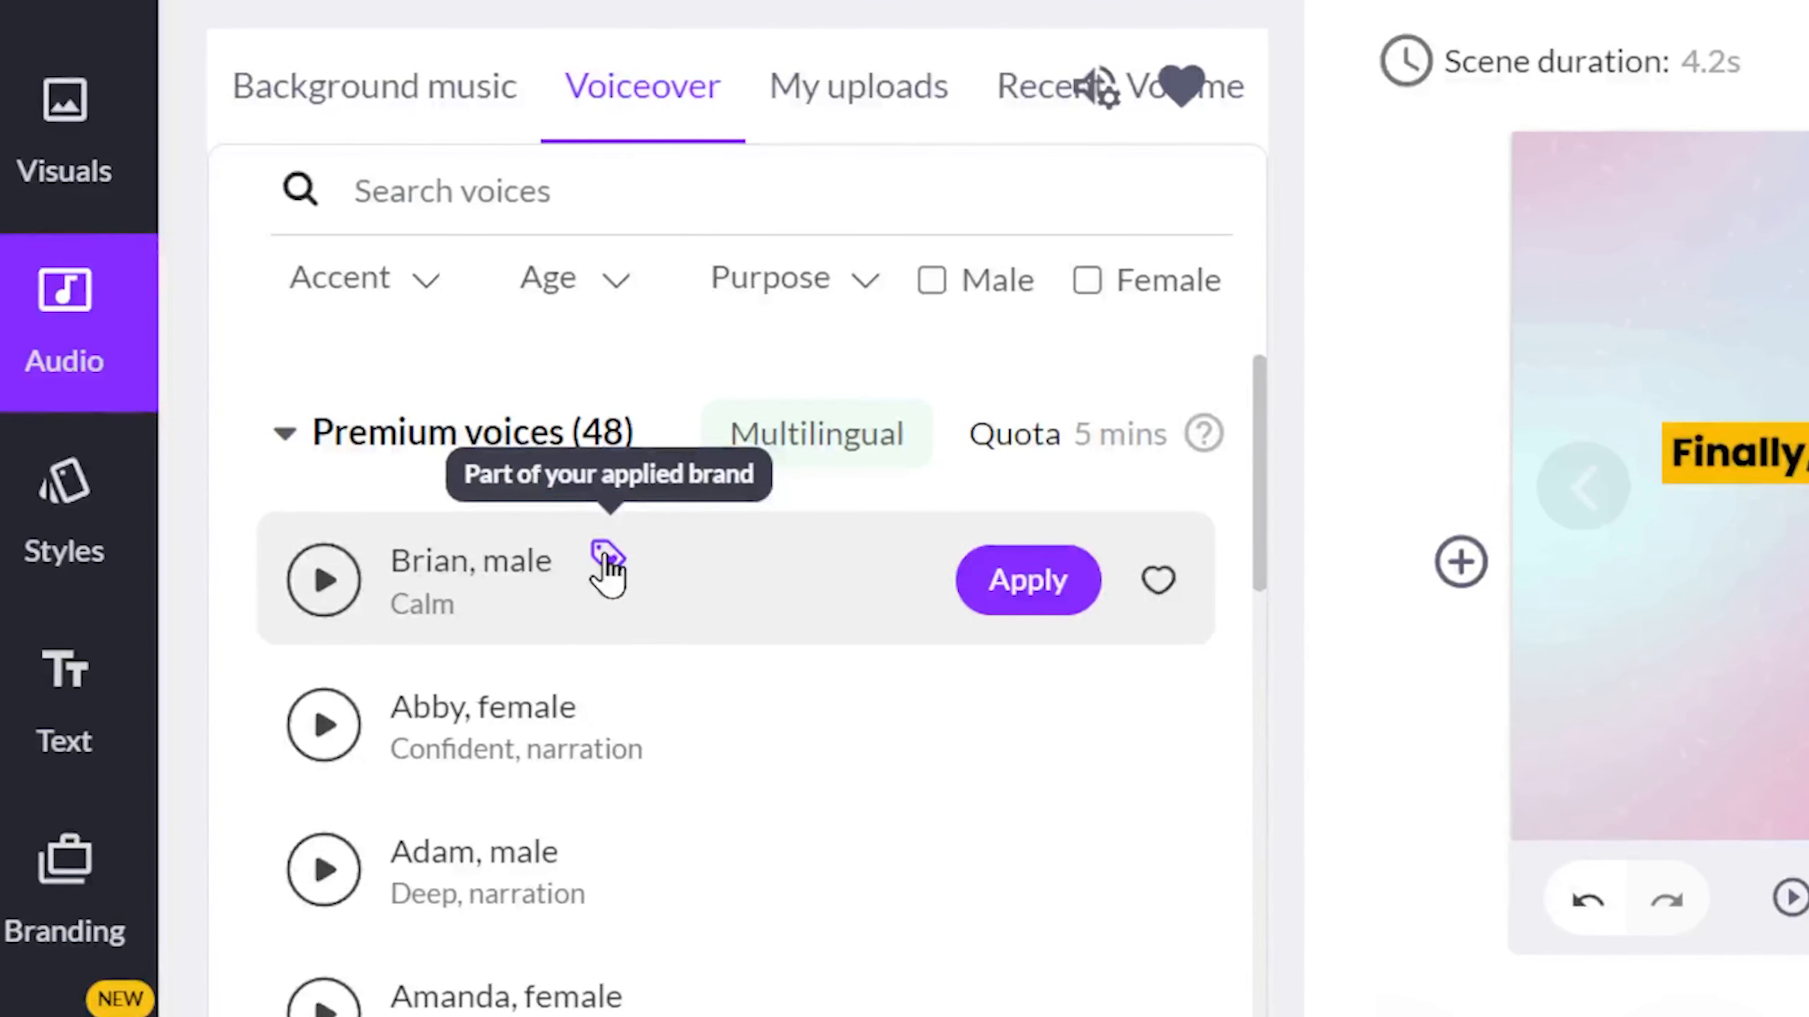
{"action": "scroll", "coordinate": [605, 570], "scroll_direction": "down", "scroll_amount": 10}
{"action": "left_click", "coordinate": [299, 450]}
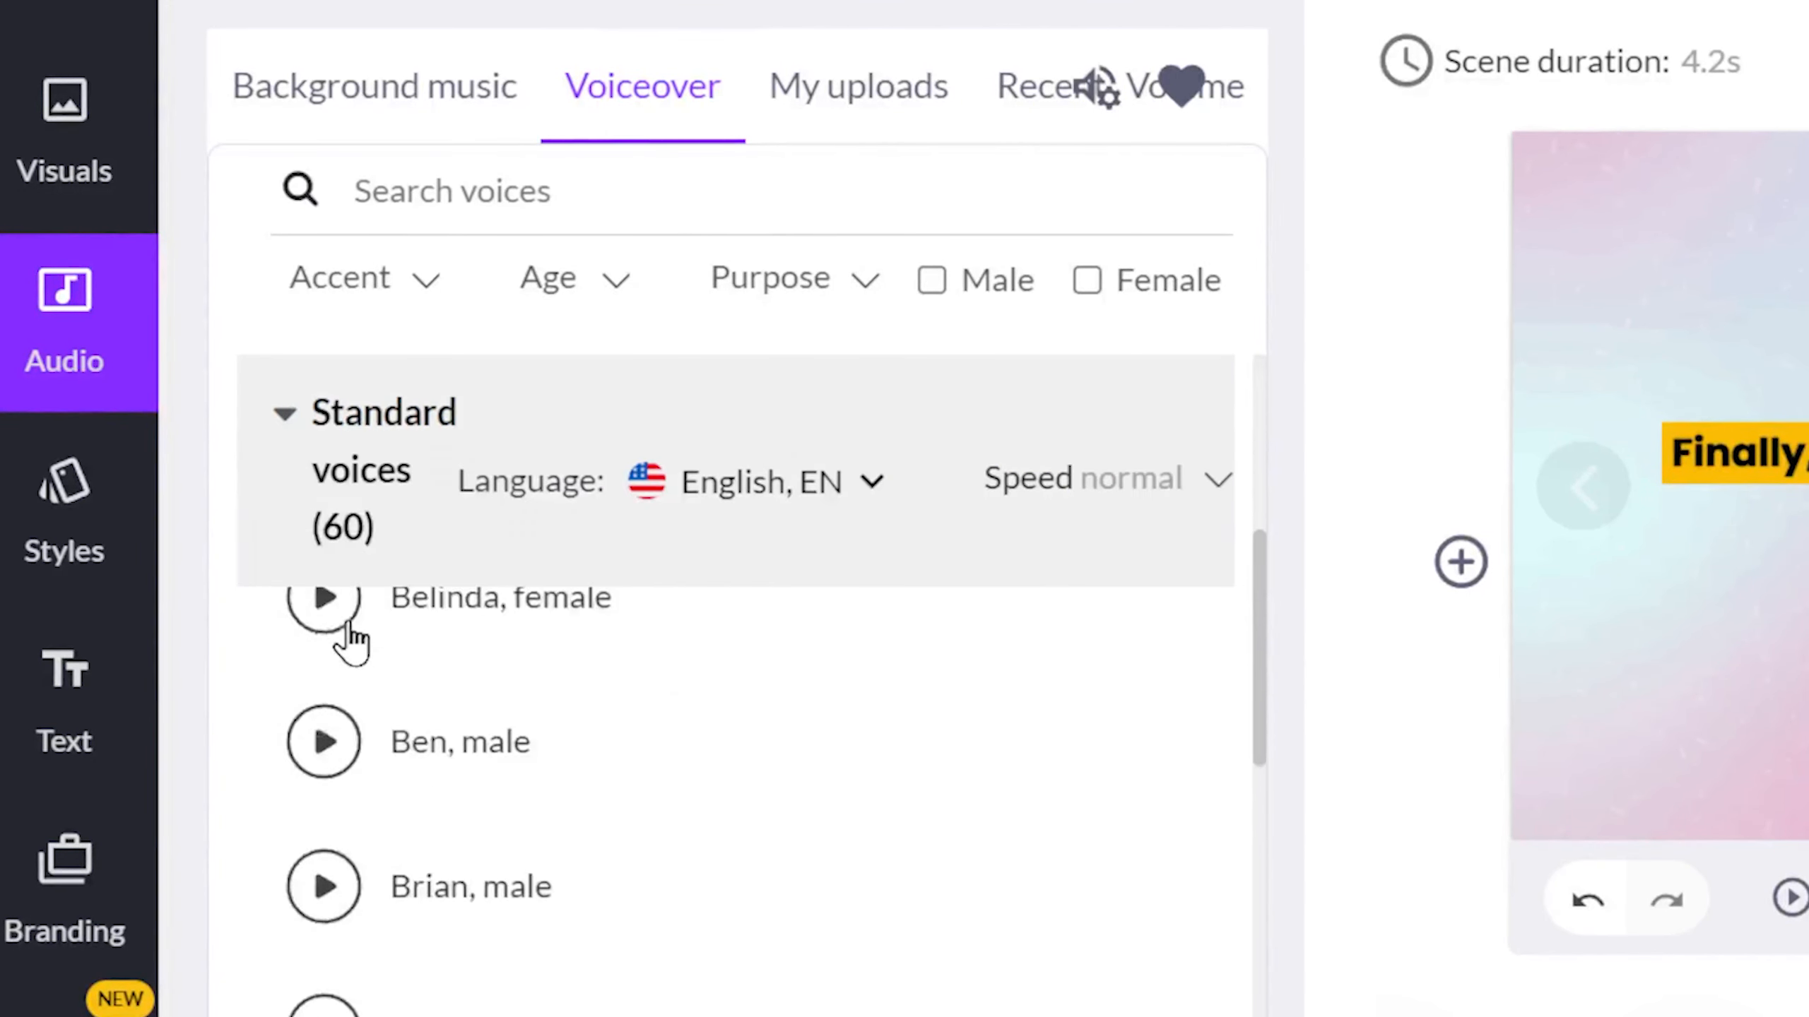
{"action": "scroll", "coordinate": [565, 783], "scroll_direction": "down", "scroll_amount": 1}
{"action": "scroll", "coordinate": [613, 760], "scroll_direction": "up", "scroll_amount": 5}
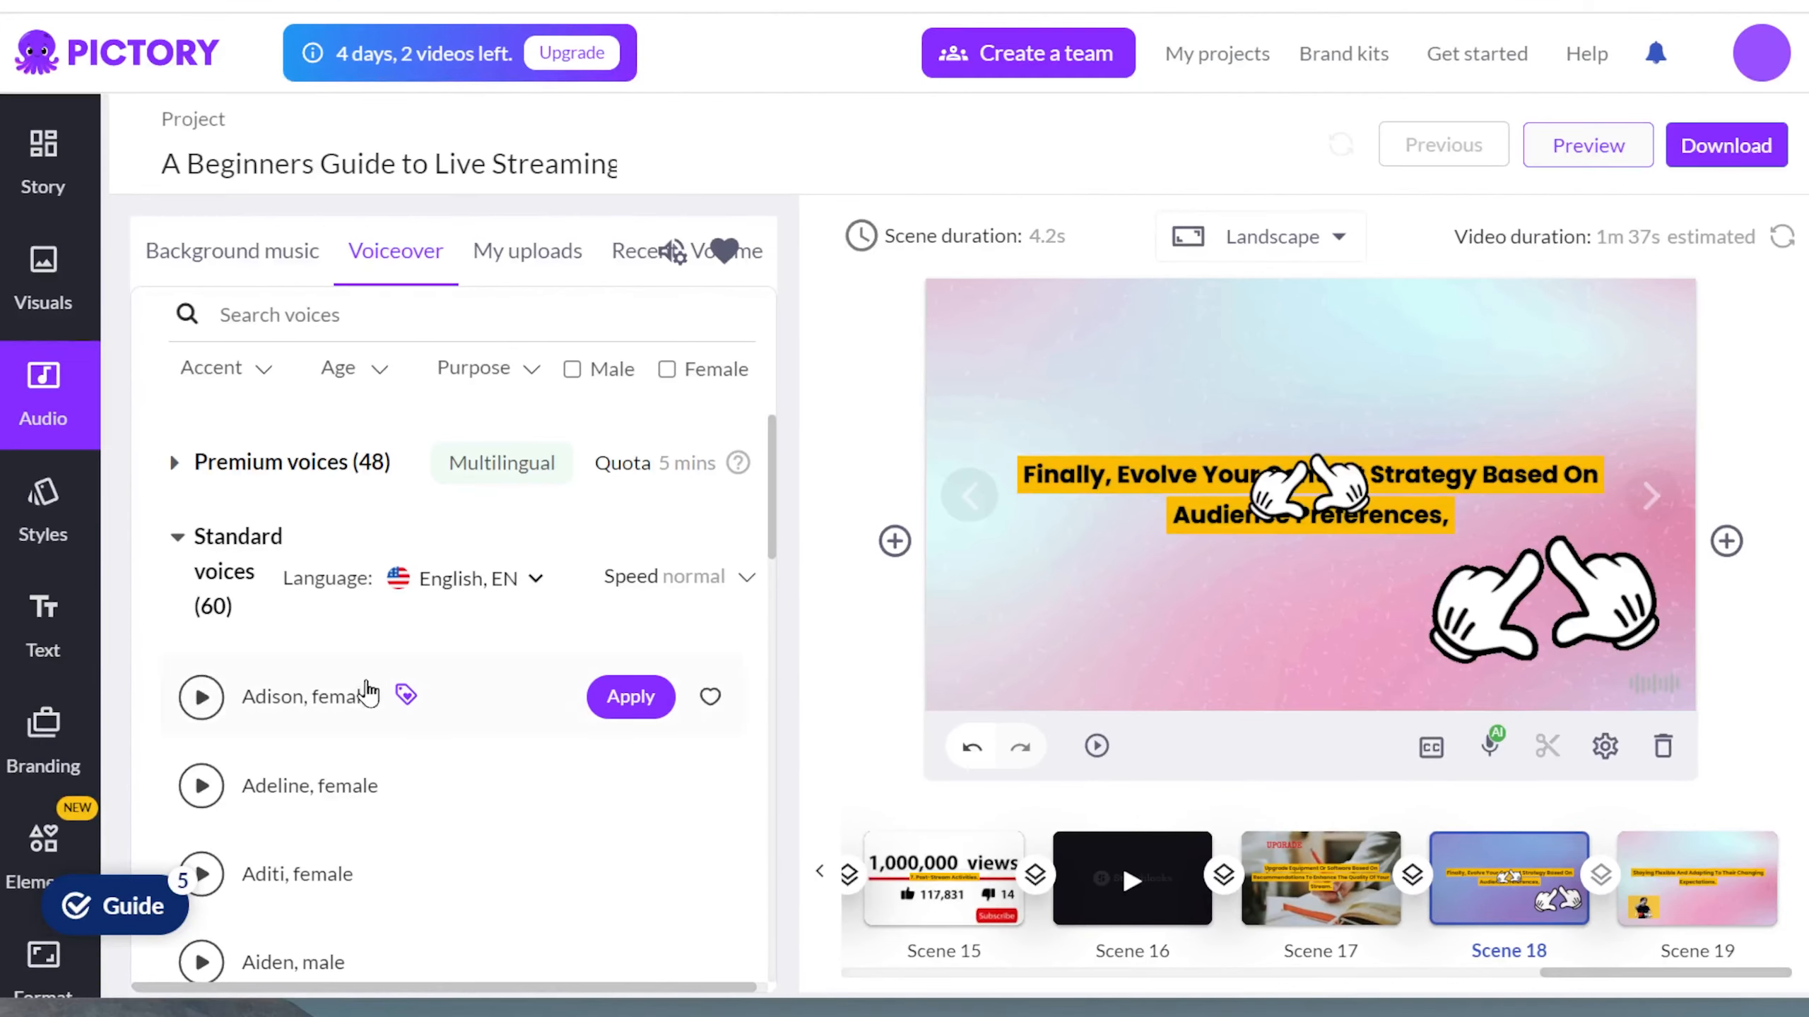
Apply the brand logo to the current scene and nudge it slightly into place.
{"action": "left_click", "coordinate": [39, 752]}
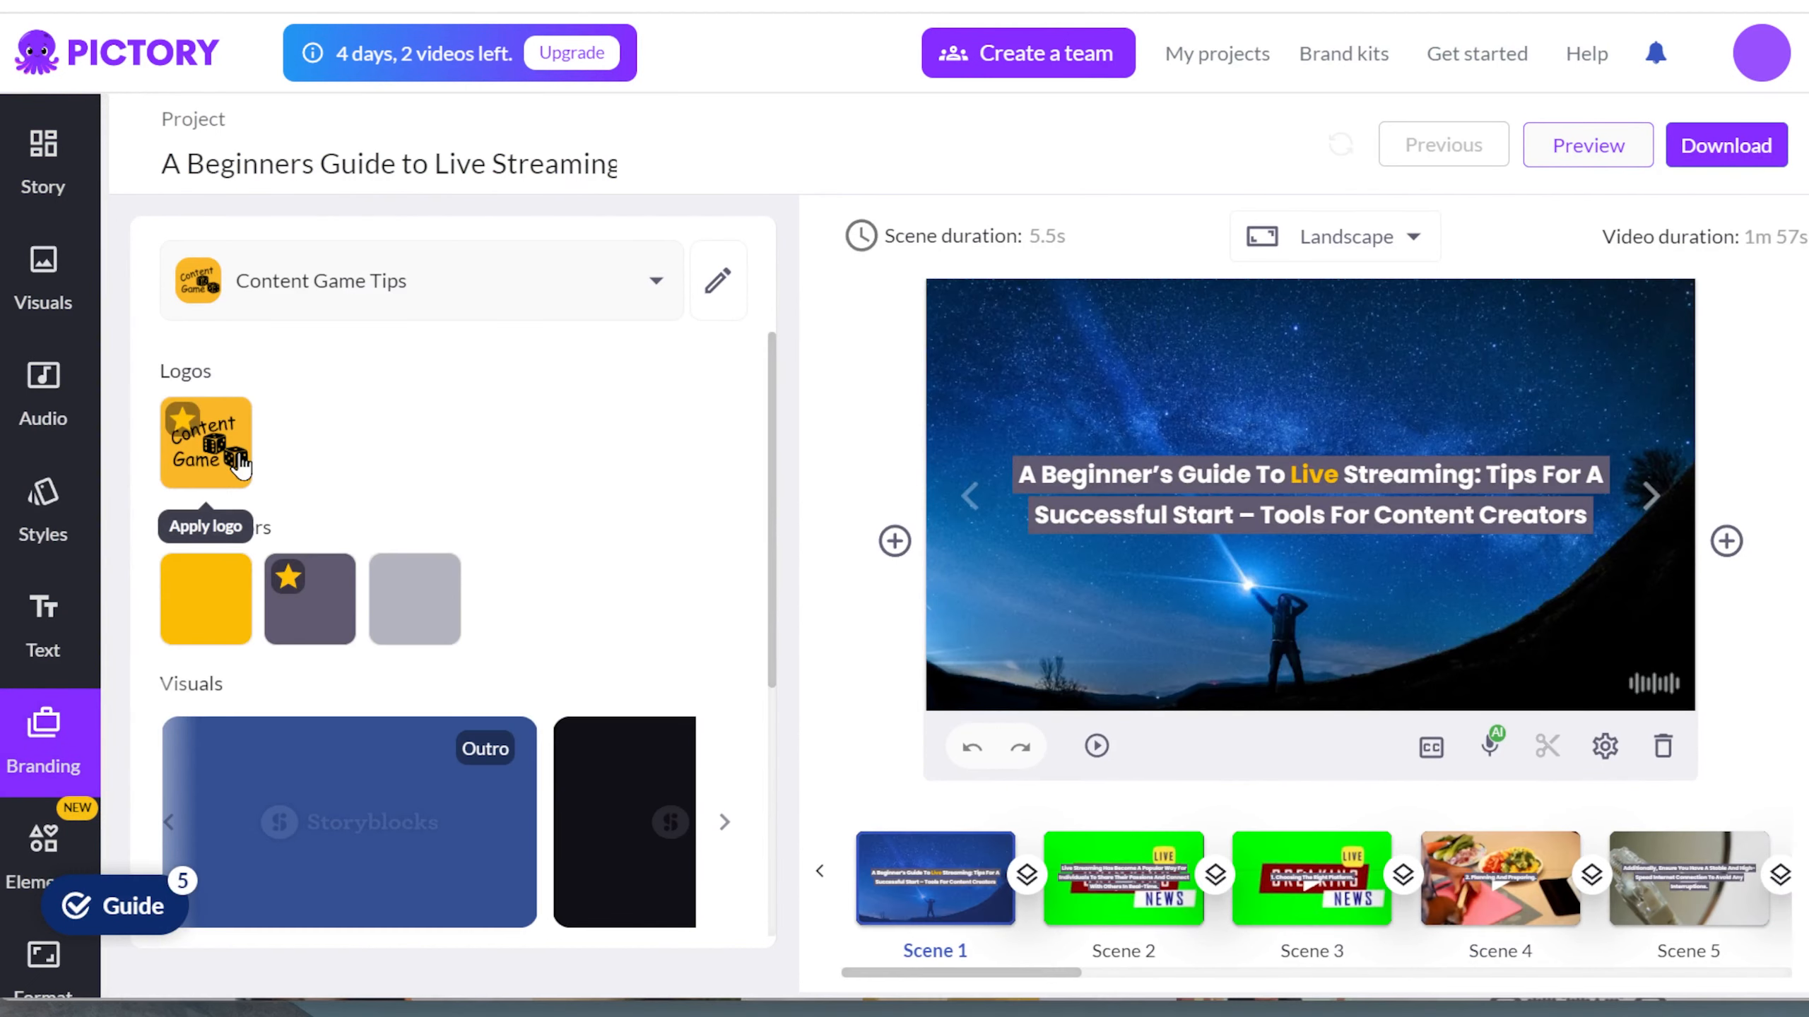
{"action": "left_click", "coordinate": [205, 438]}
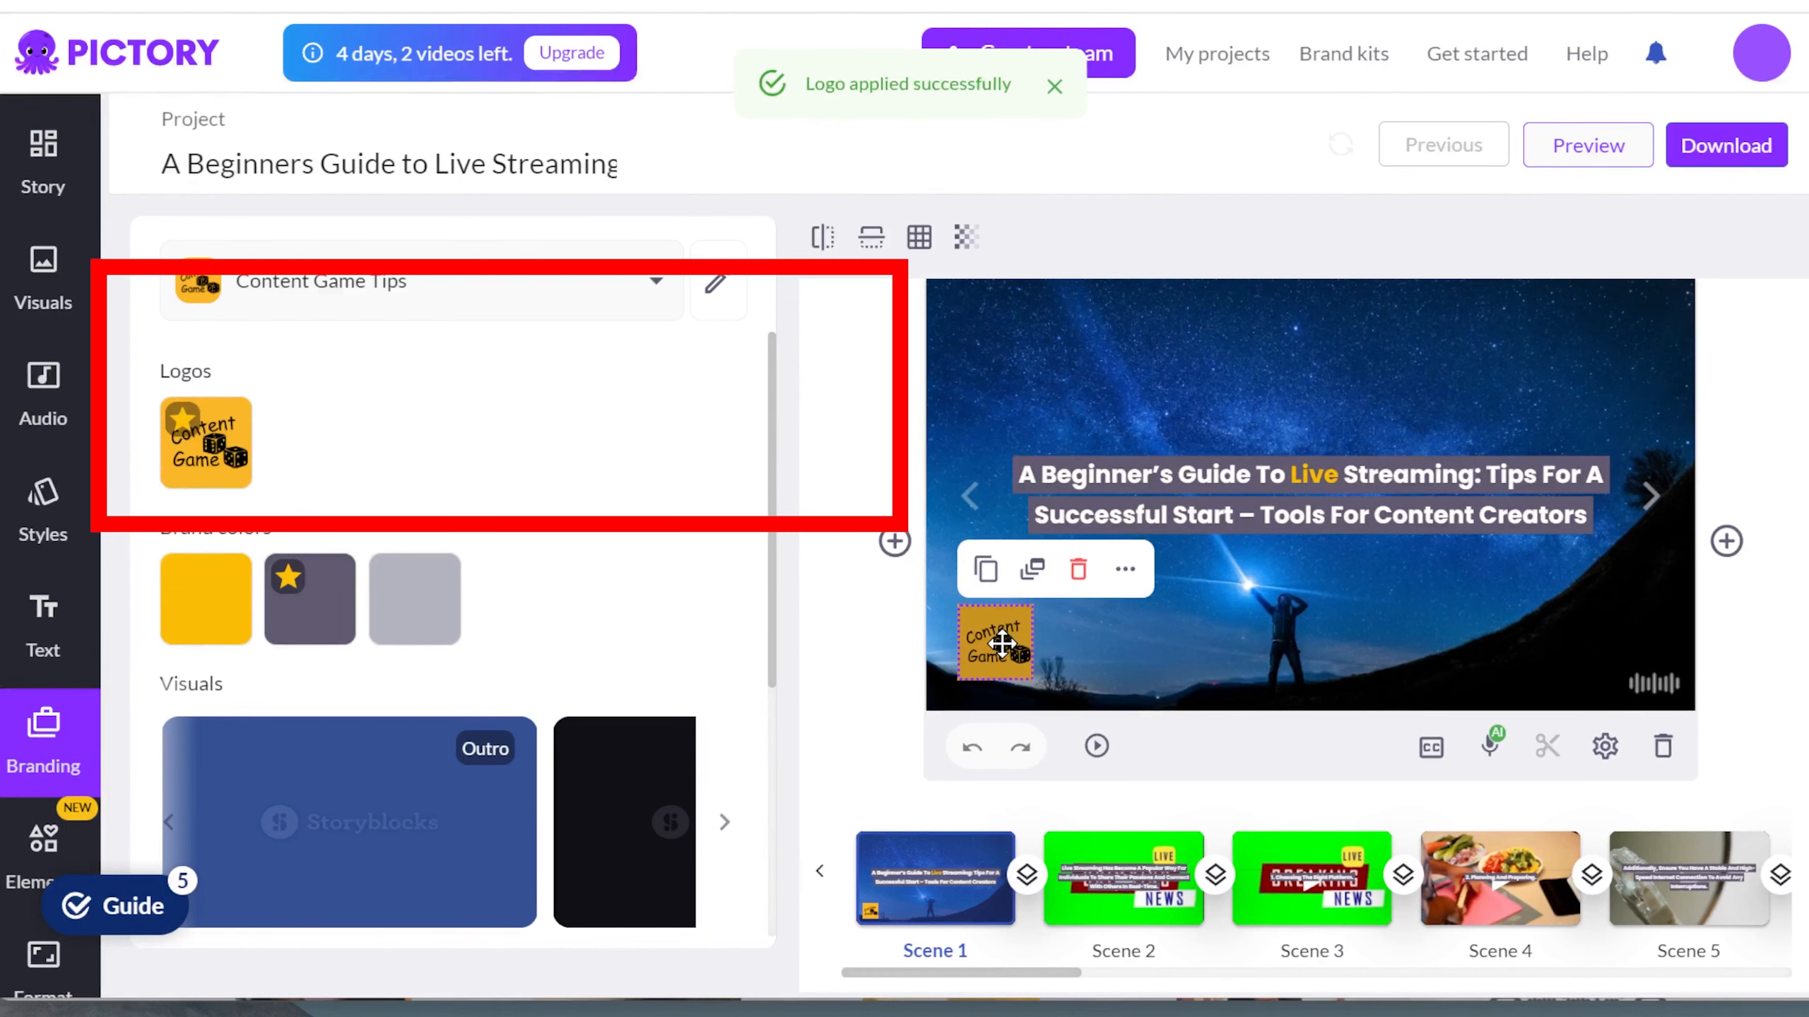
{"action": "mouse_move", "coordinate": [1002, 643]}
{"action": "left_mouse_down"}
{"action": "mouse_move", "coordinate": [1021, 420]}
{"action": "mouse_move", "coordinate": [1018, 367]}
{"action": "mouse_move", "coordinate": [993, 341]}
{"action": "mouse_move", "coordinate": [994, 648]}
{"action": "left_mouse_up"}
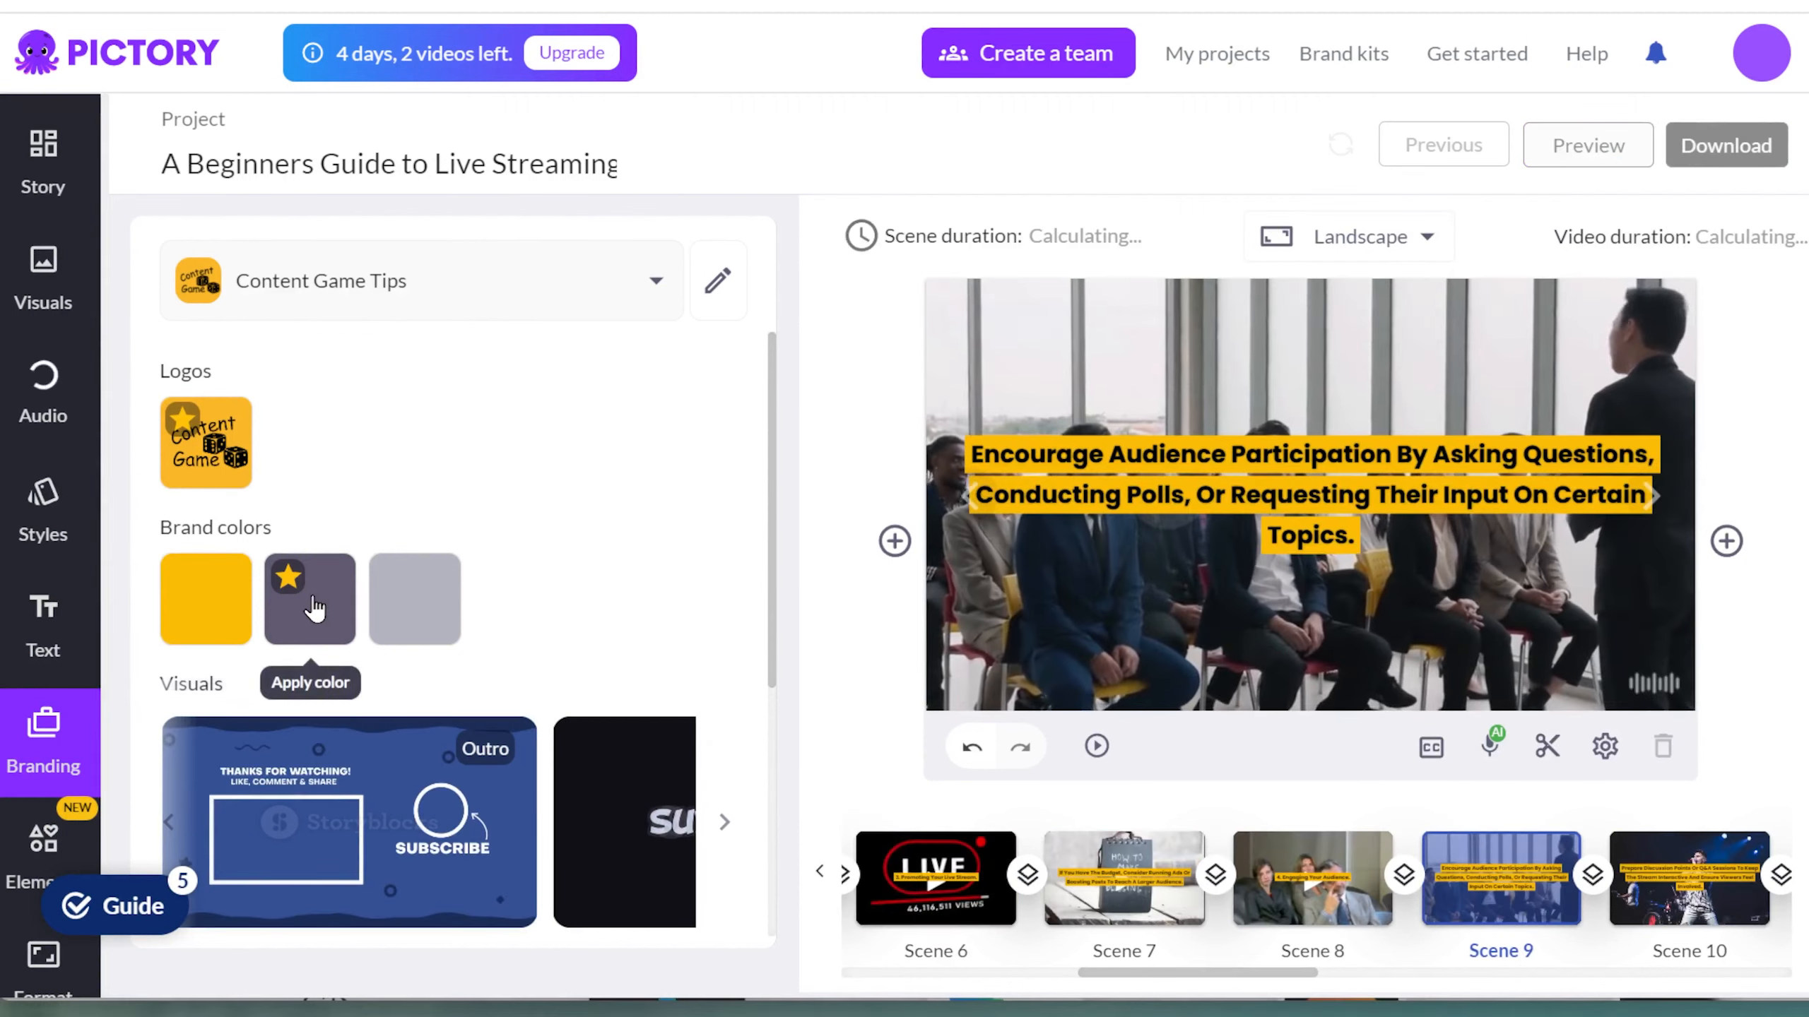
Apply the grey and then the purple brand color to the scene's caption highlight.
{"action": "left_click", "coordinate": [415, 609]}
{"action": "left_click", "coordinate": [305, 588]}
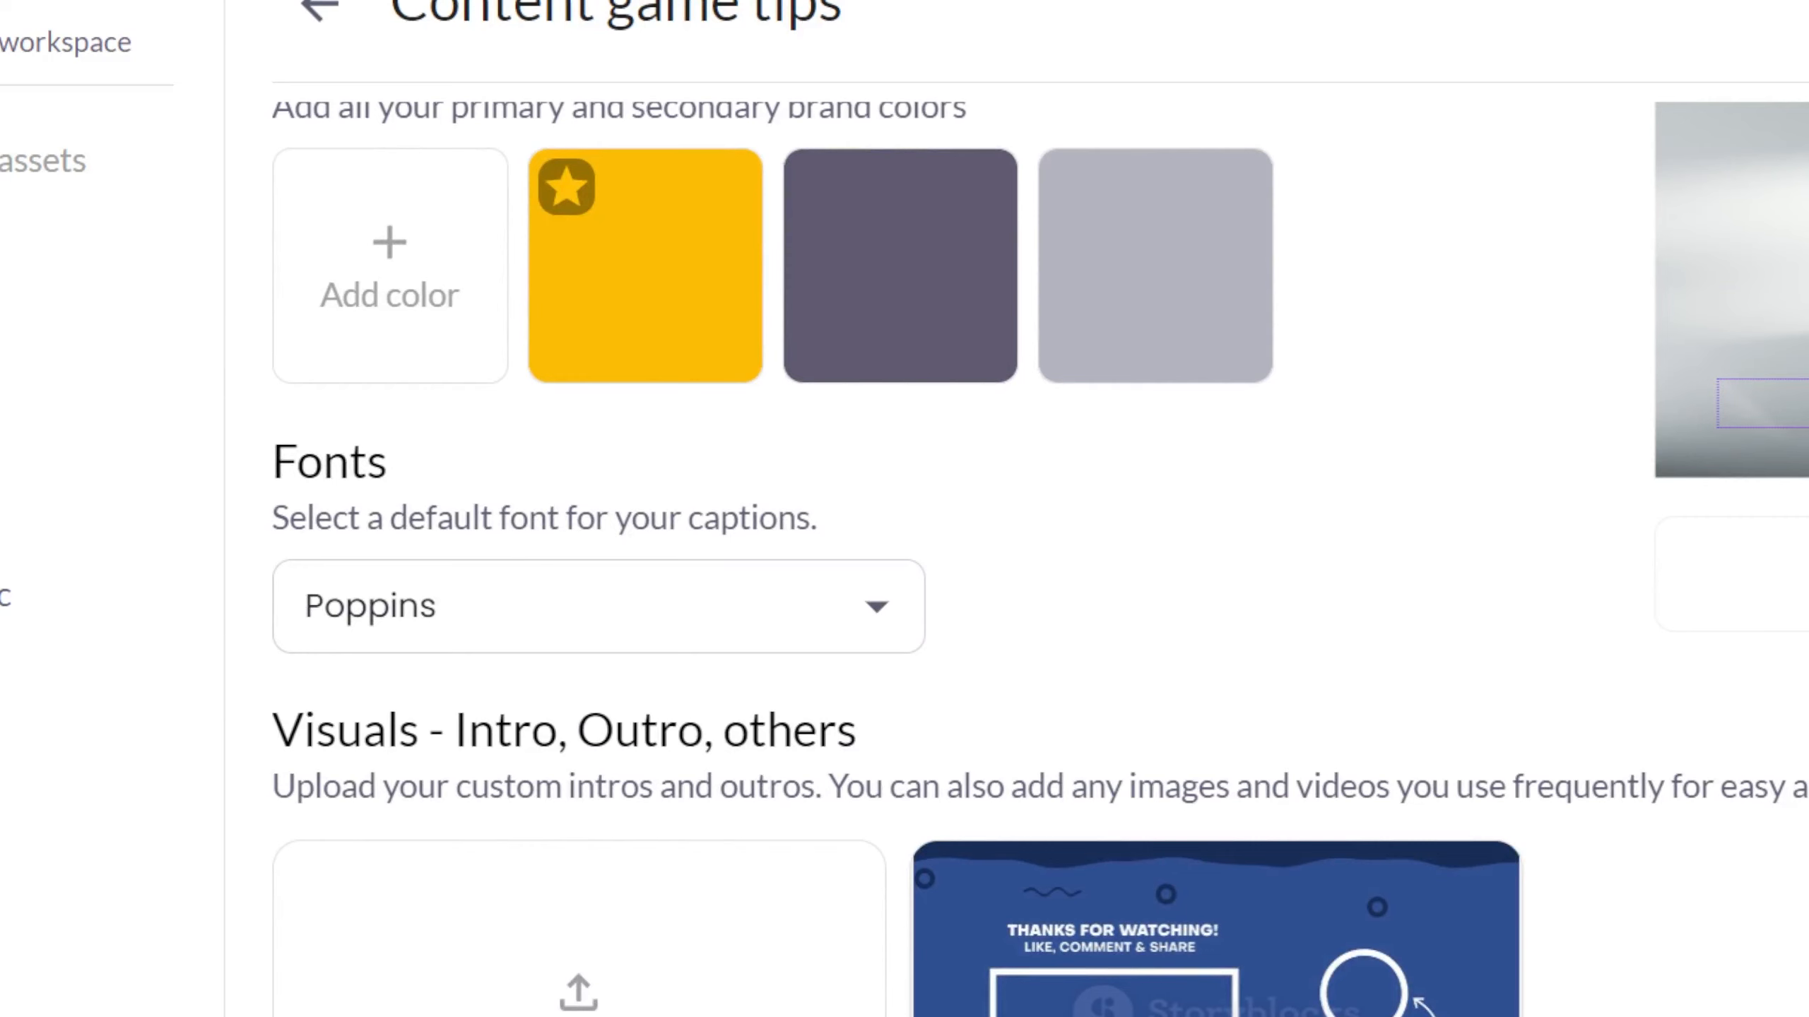
Mark the purple brand color as the default color in the brand kit.
{"action": "scroll", "coordinate": [936, 473], "scroll_direction": "up", "scroll_amount": 3}
{"action": "left_click", "coordinate": [937, 473]}
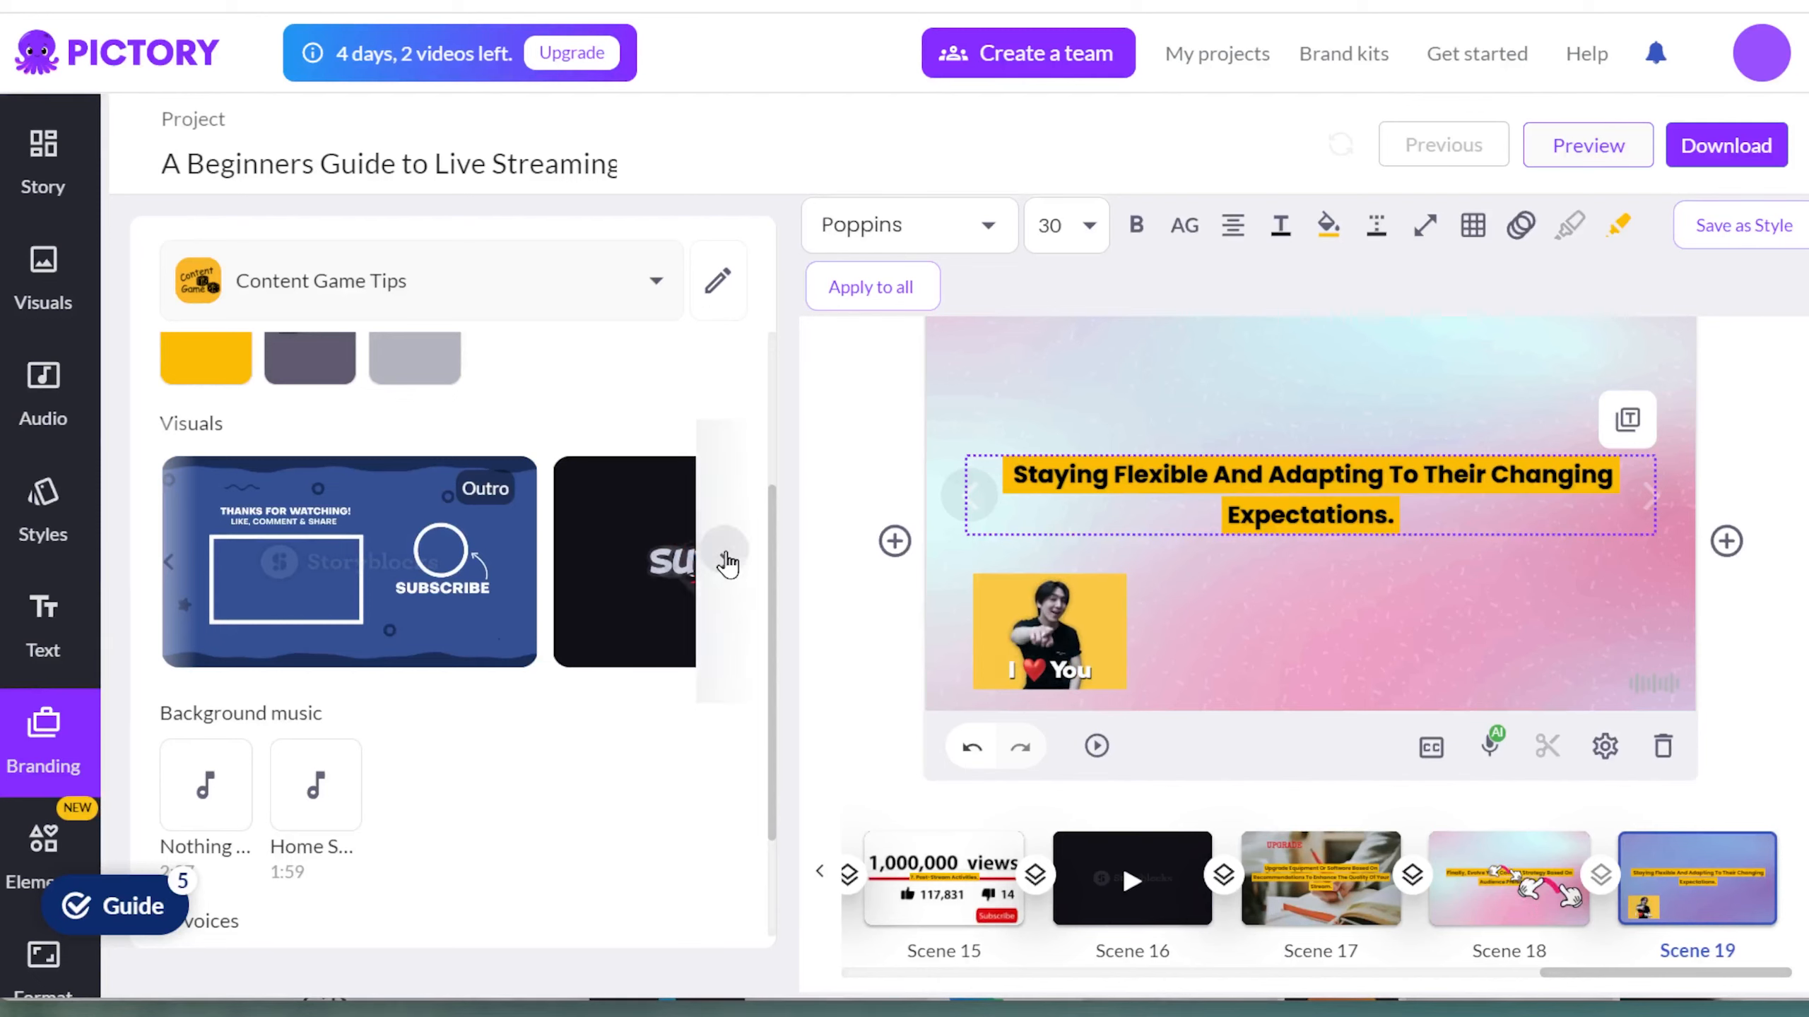
{"action": "left_click", "coordinate": [724, 562]}
Add the brand's outro visual as a new final scene and preview it.
{"action": "left_click", "coordinate": [171, 566]}
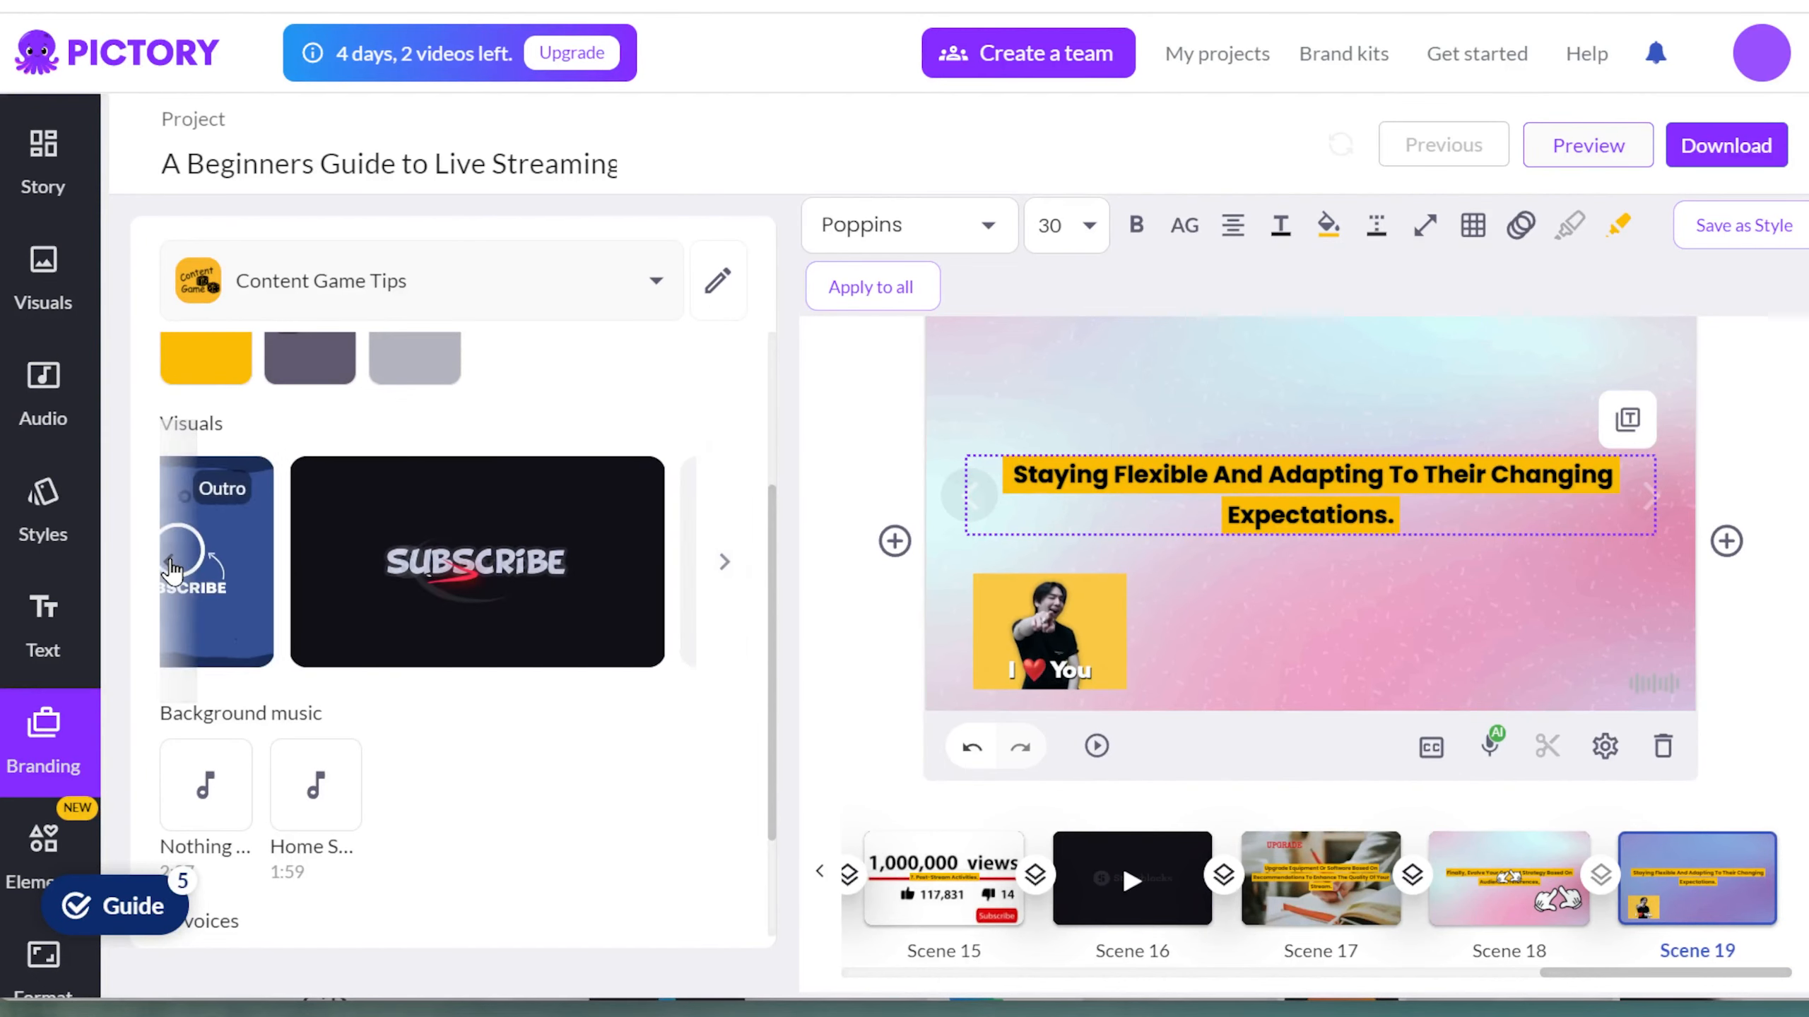
{"action": "left_click", "coordinate": [1726, 540]}
{"action": "left_click", "coordinate": [1708, 607]}
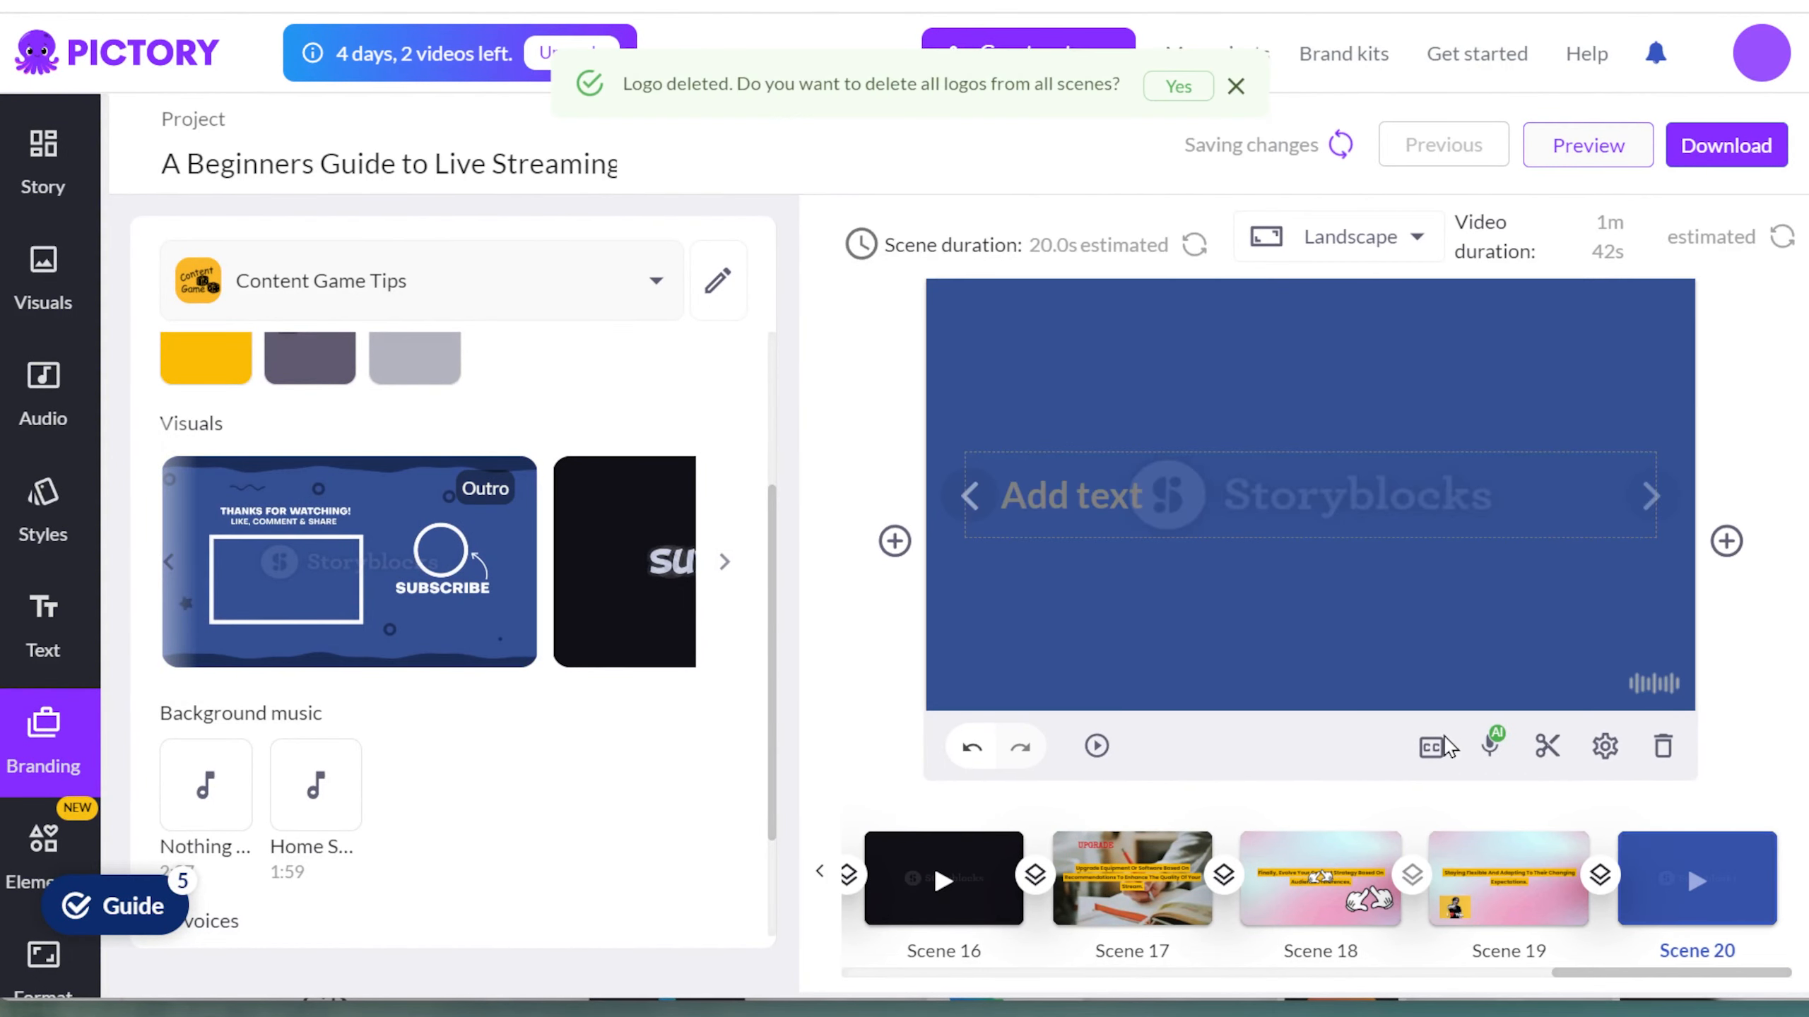
{"action": "left_click", "coordinate": [1096, 746]}
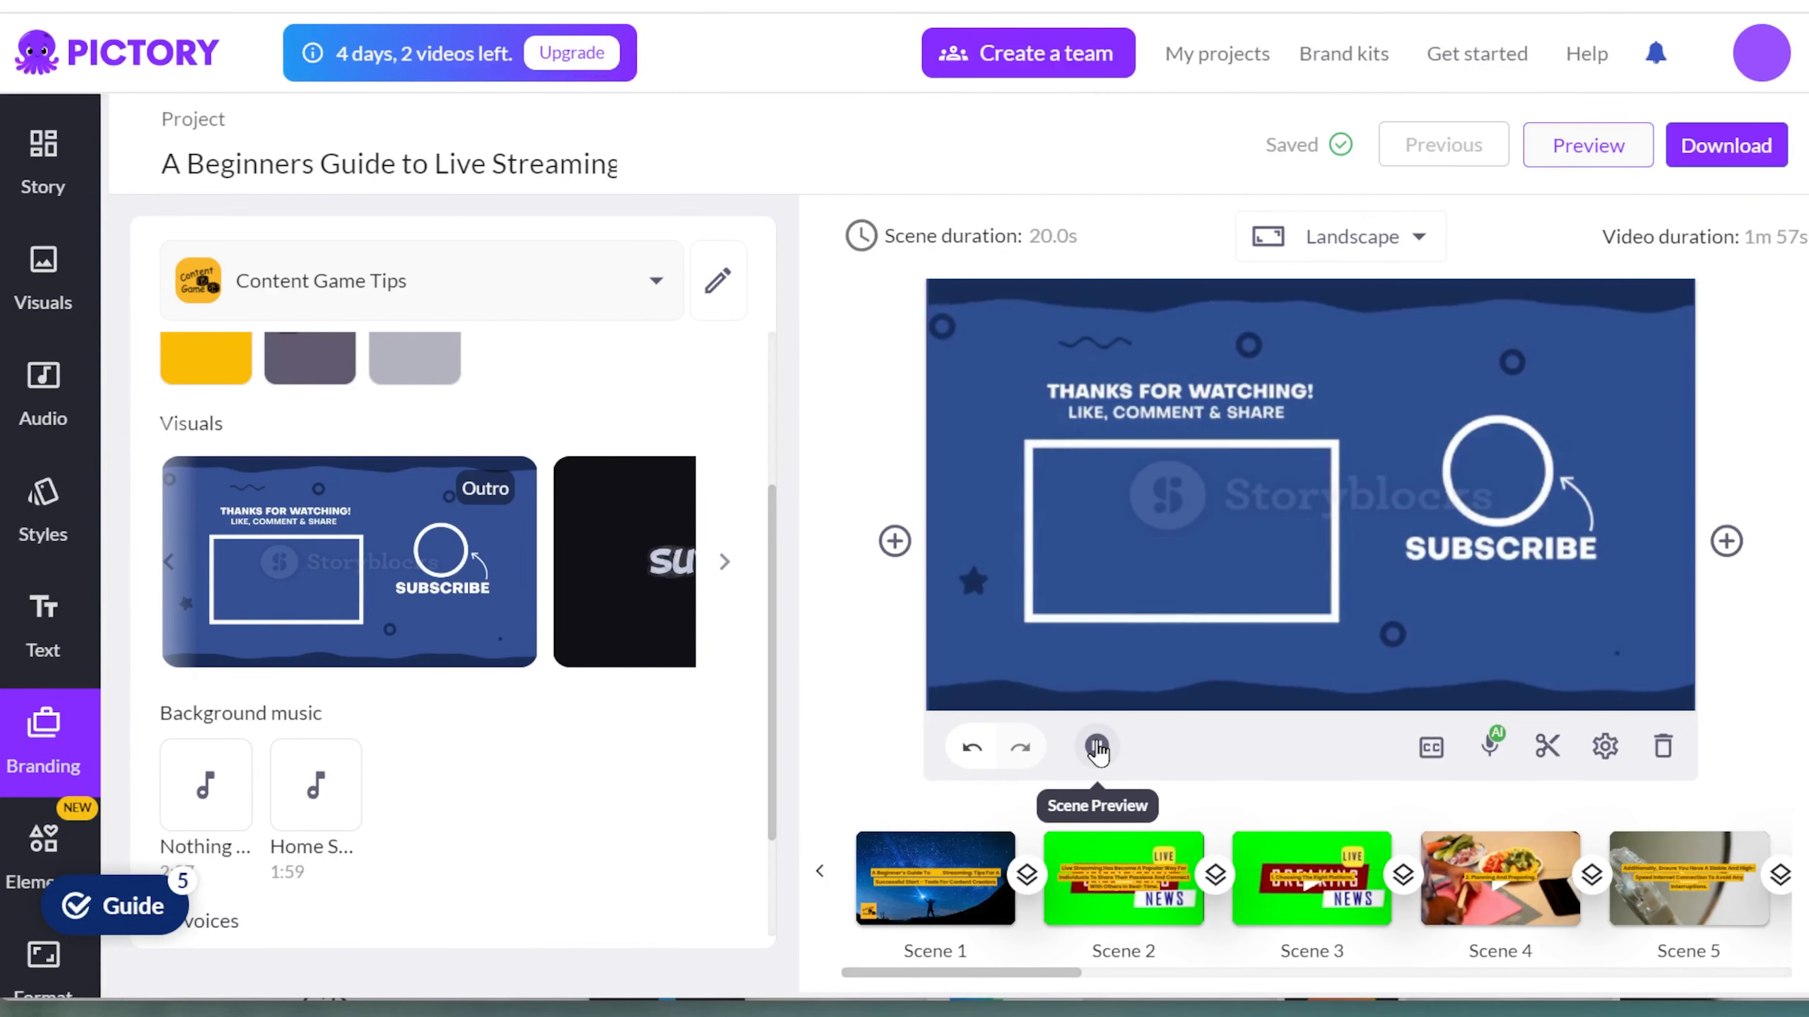
Select the brand's Nothing To See background track and Adison voice from the branding panel.
{"action": "scroll", "coordinate": [417, 742], "scroll_direction": "down", "scroll_amount": 2}
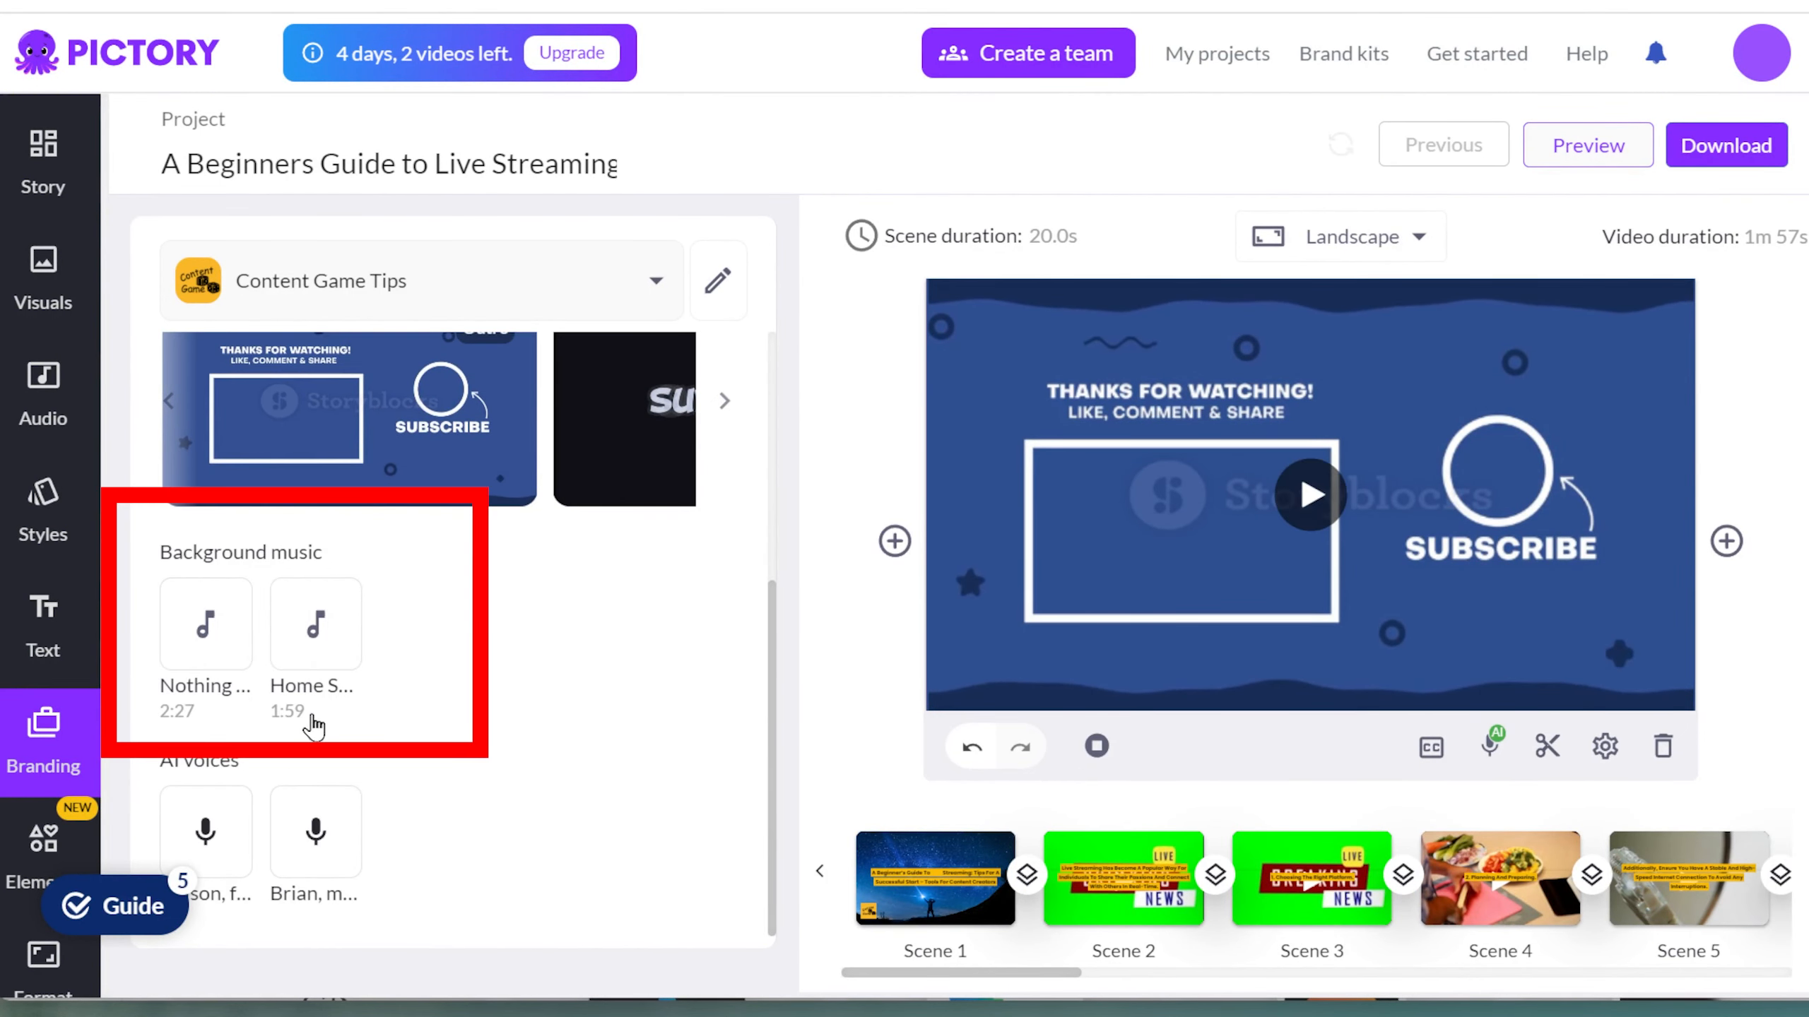
{"action": "left_click", "coordinate": [228, 597]}
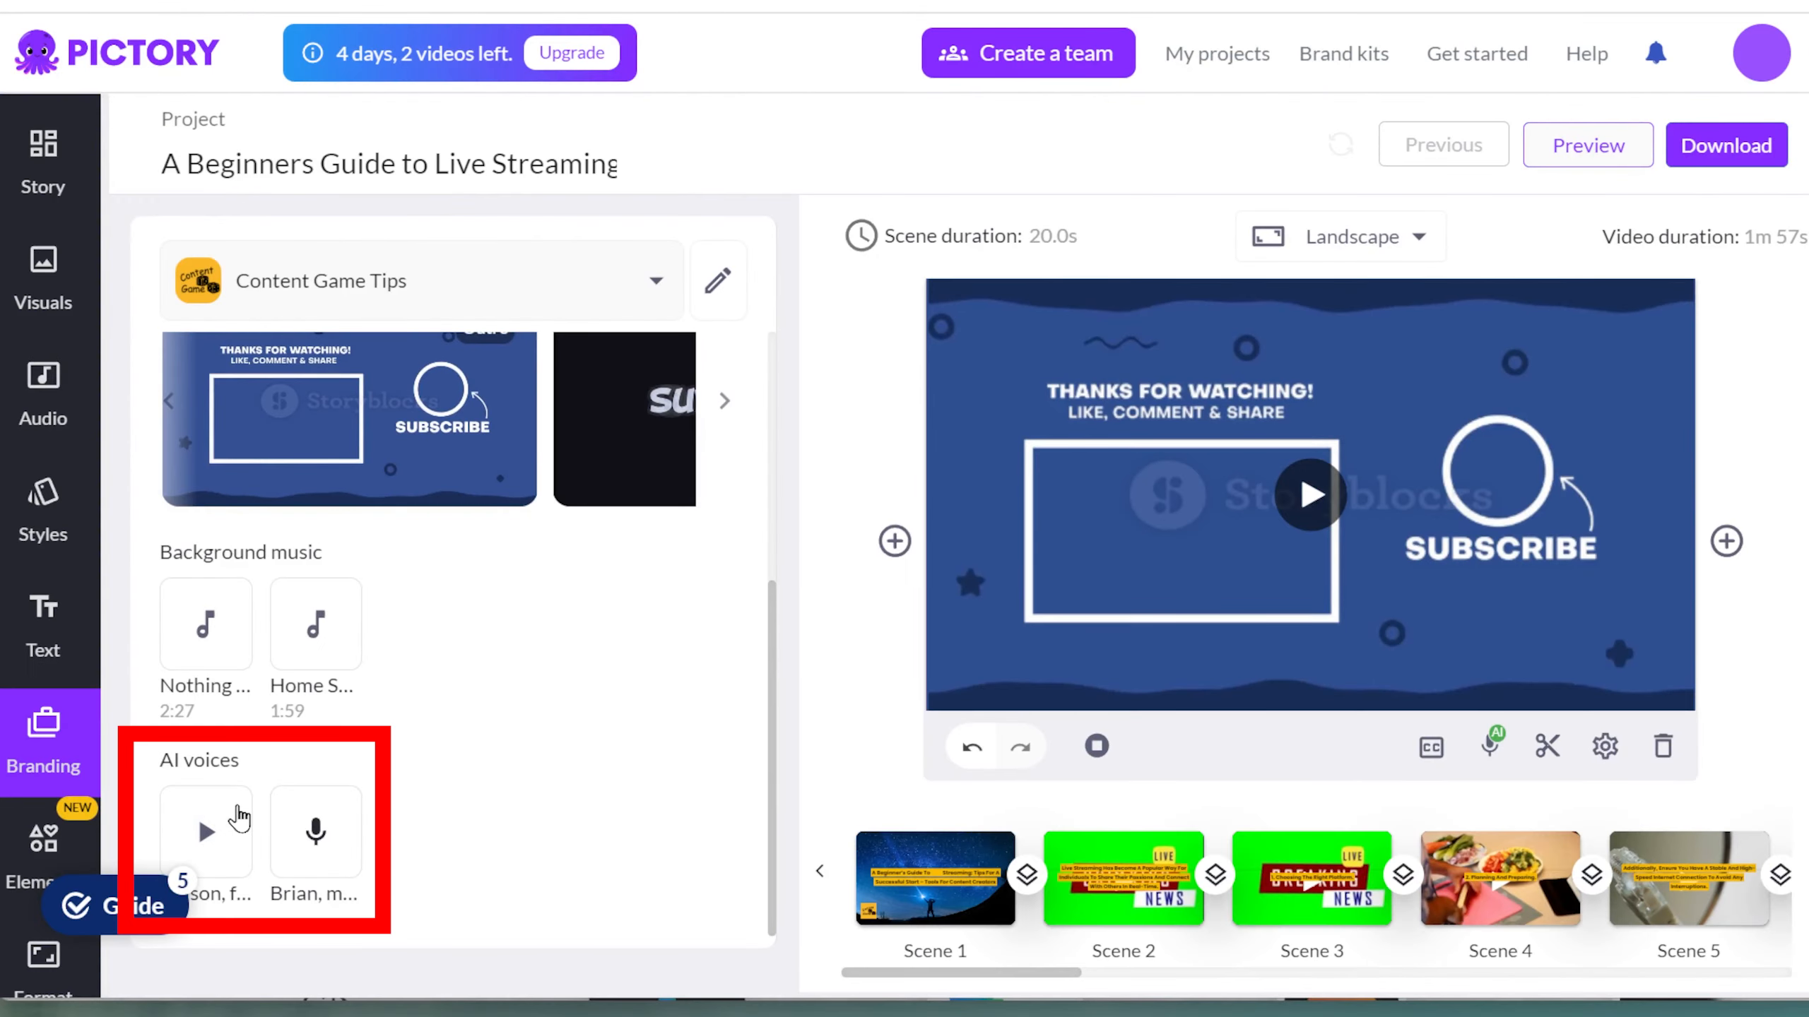
{"action": "left_click", "coordinate": [235, 812]}
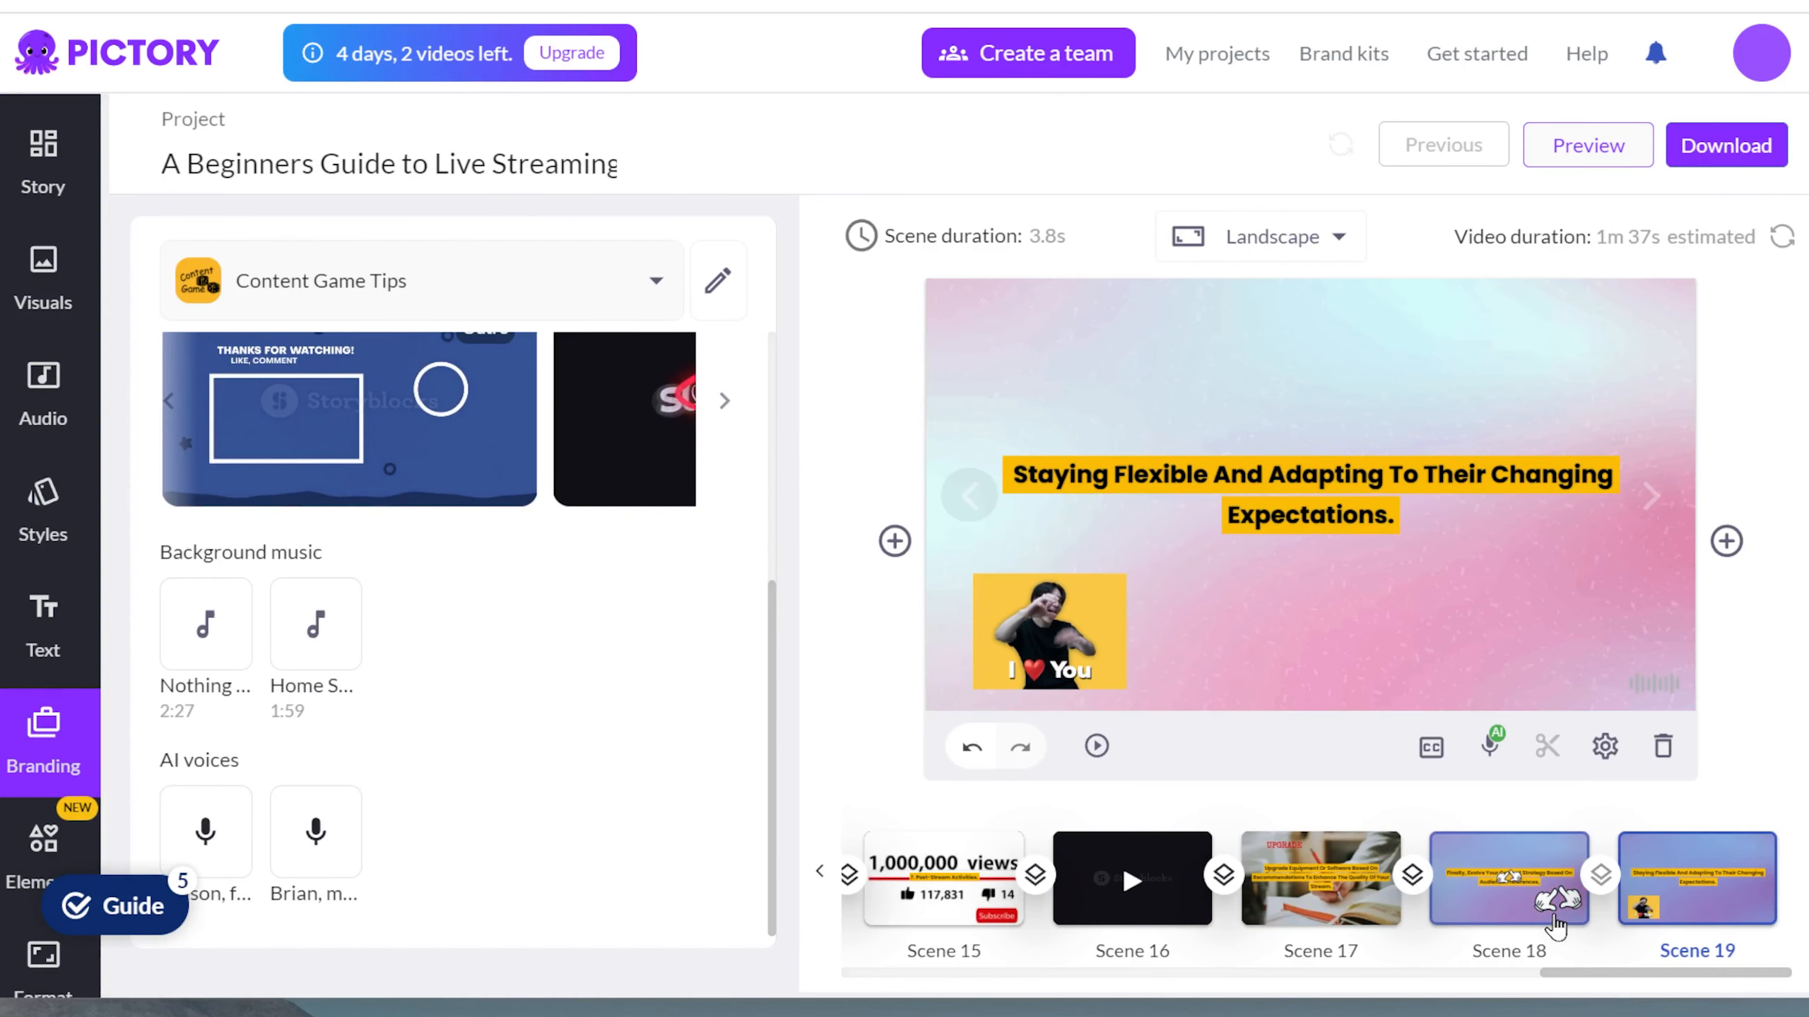
Set the selected caption's font to the brand font Poppins.
{"action": "left_click", "coordinate": [1307, 484]}
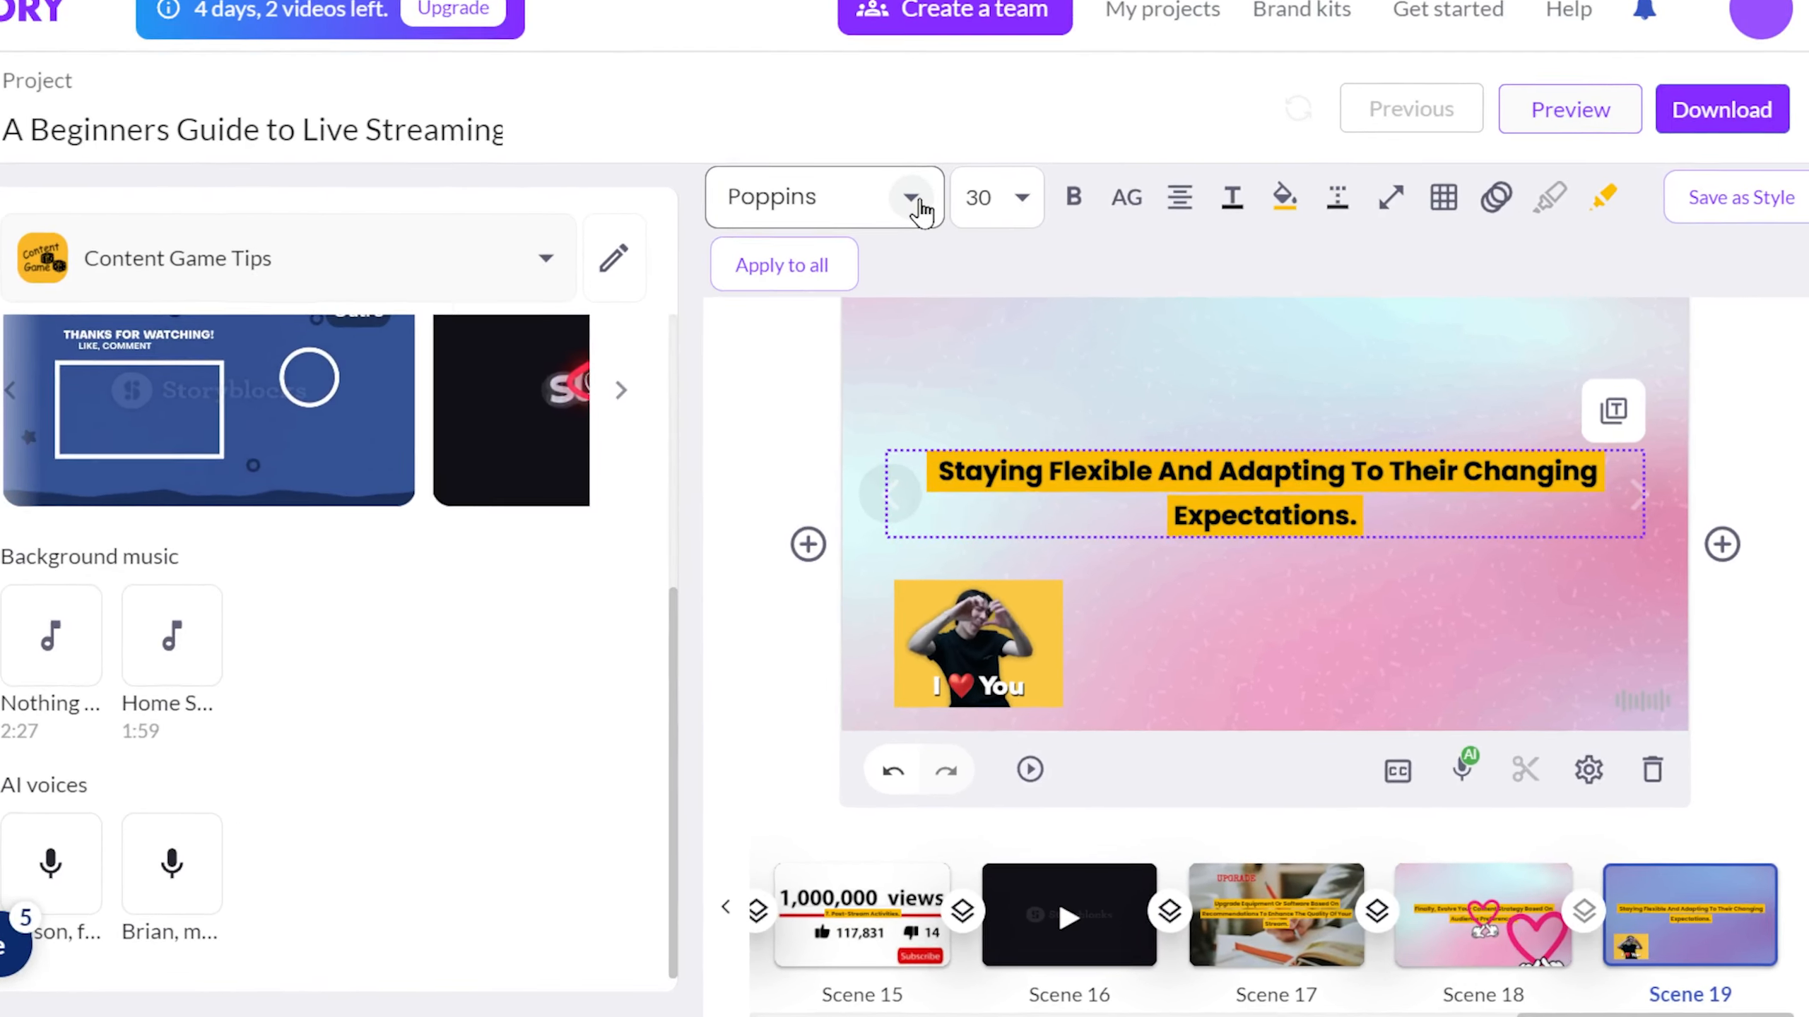
{"action": "left_click", "coordinate": [993, 228]}
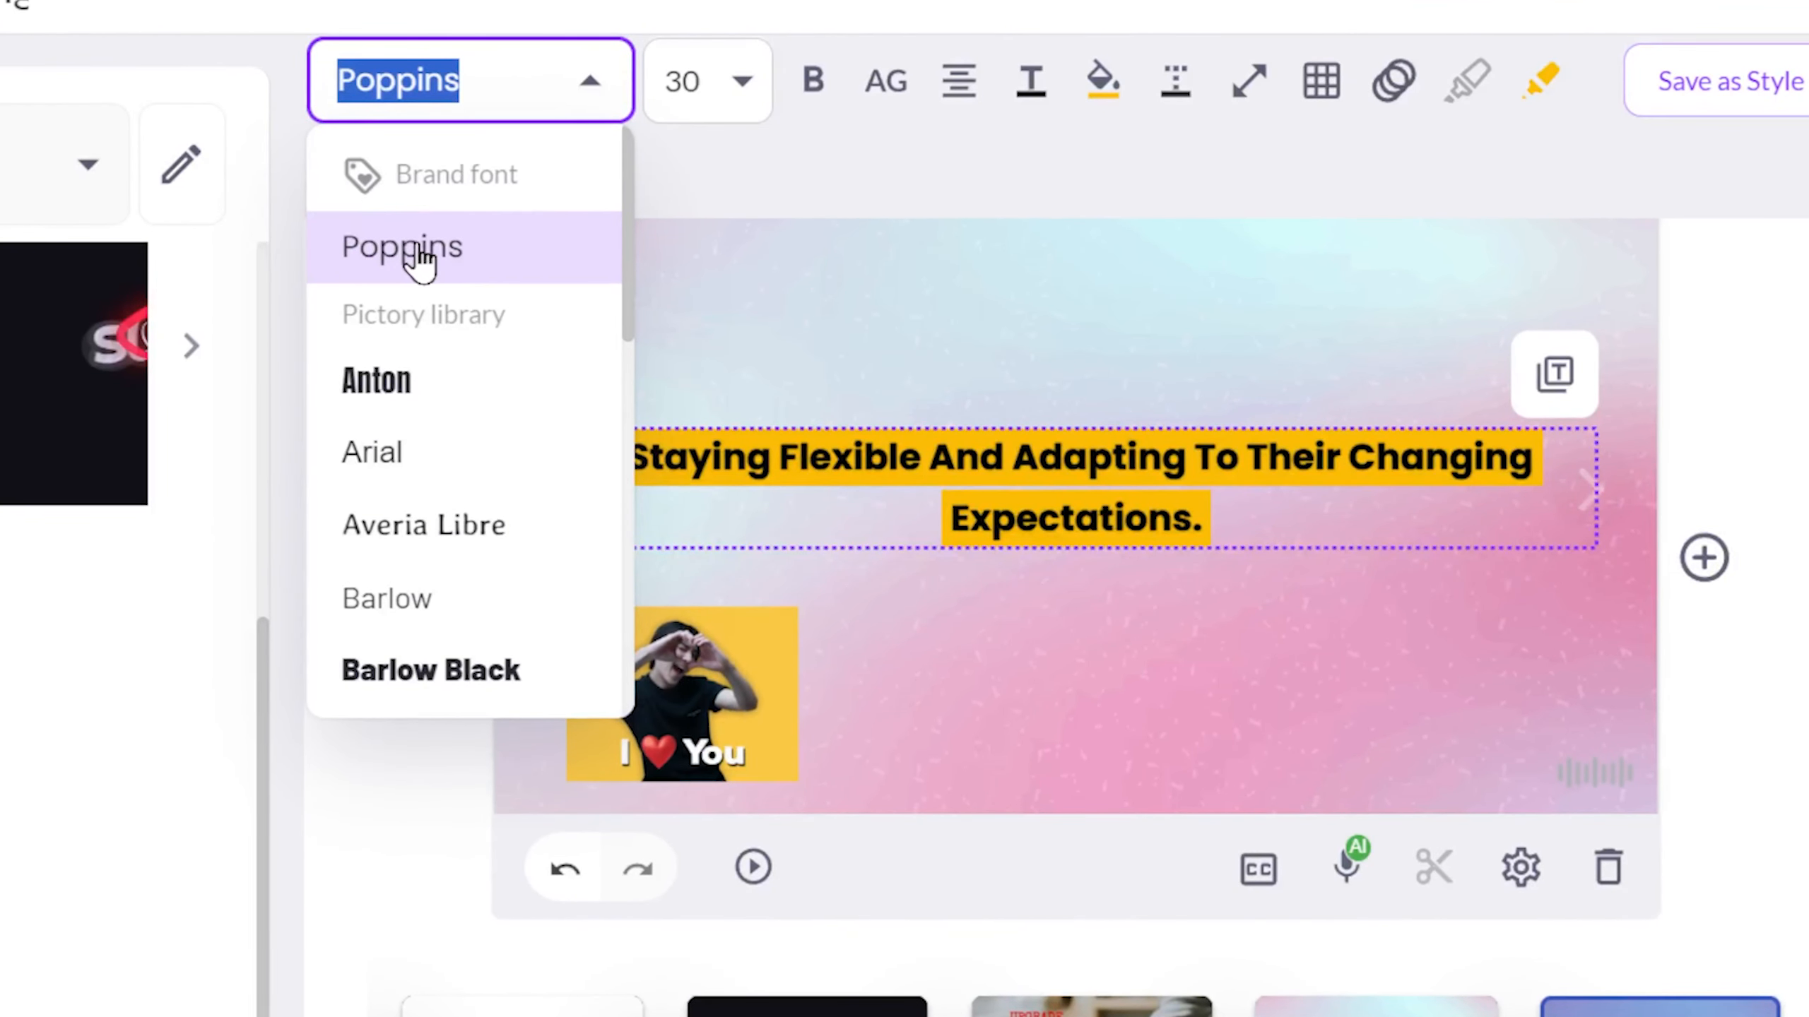
{"action": "left_click", "coordinate": [533, 256]}
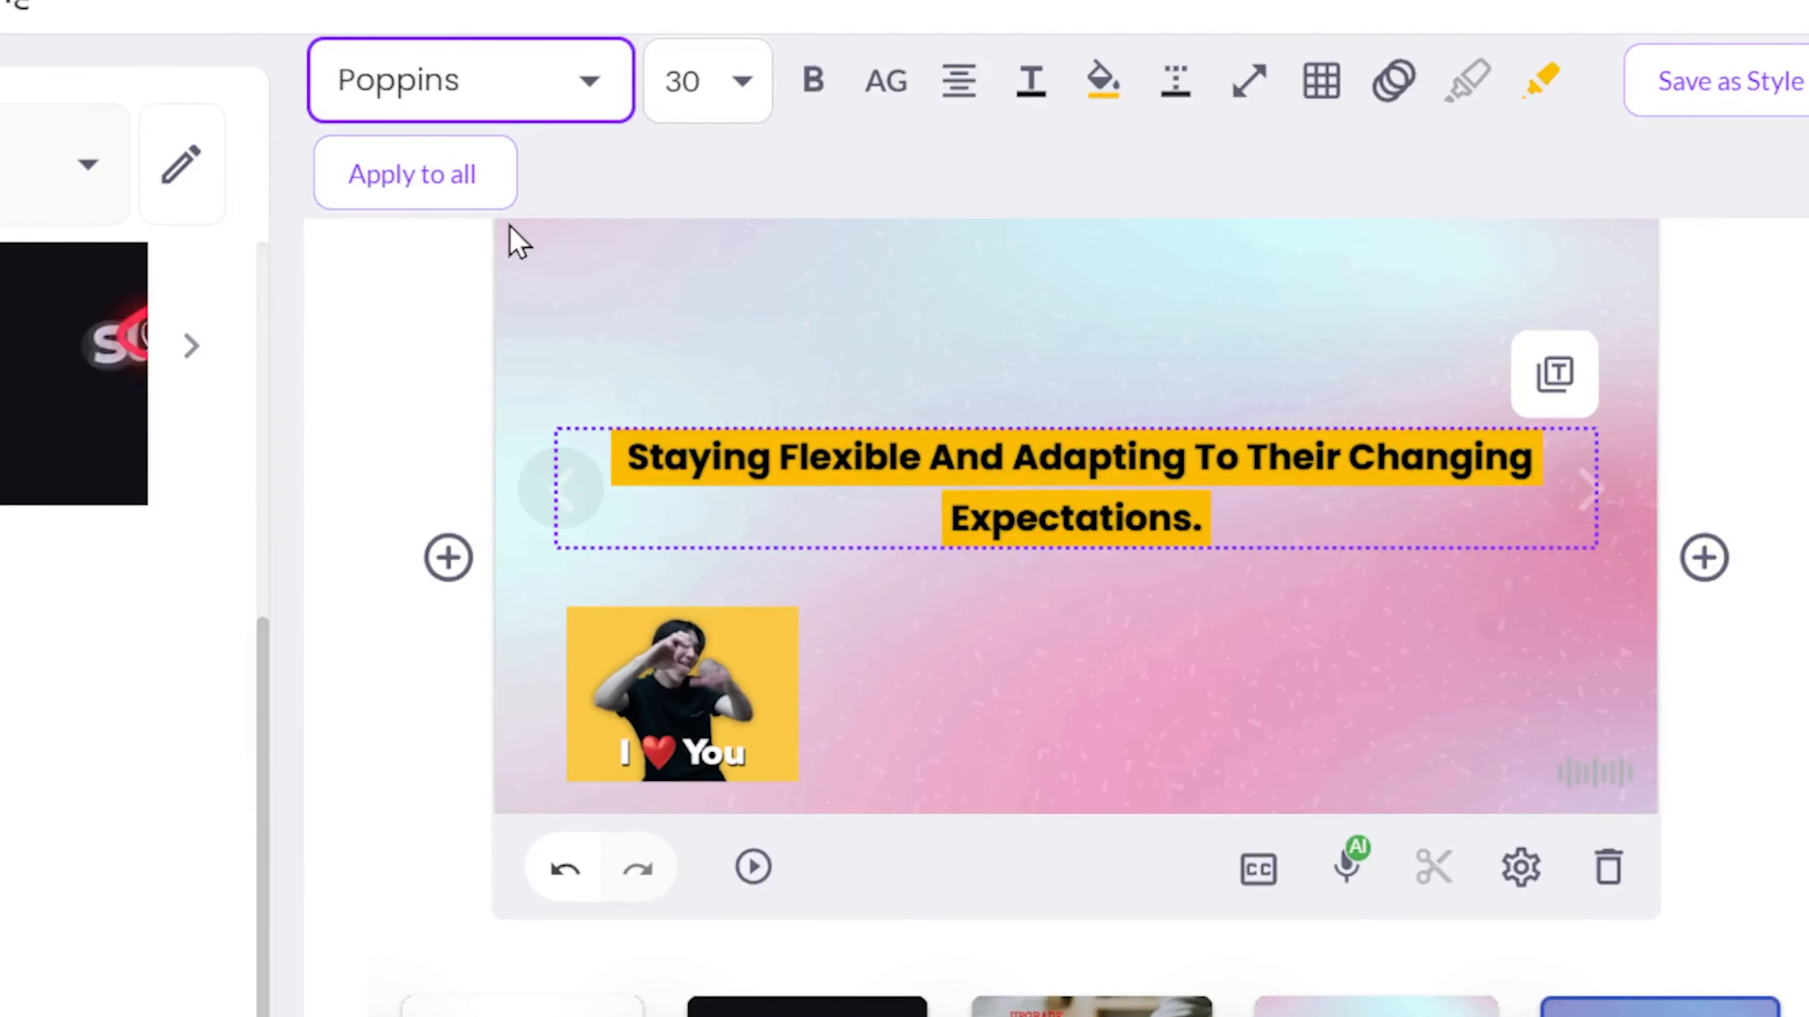
Review the caption's highlight color and animation options, then open the brand for editing.
{"action": "mouse_move", "coordinate": [1098, 81]}
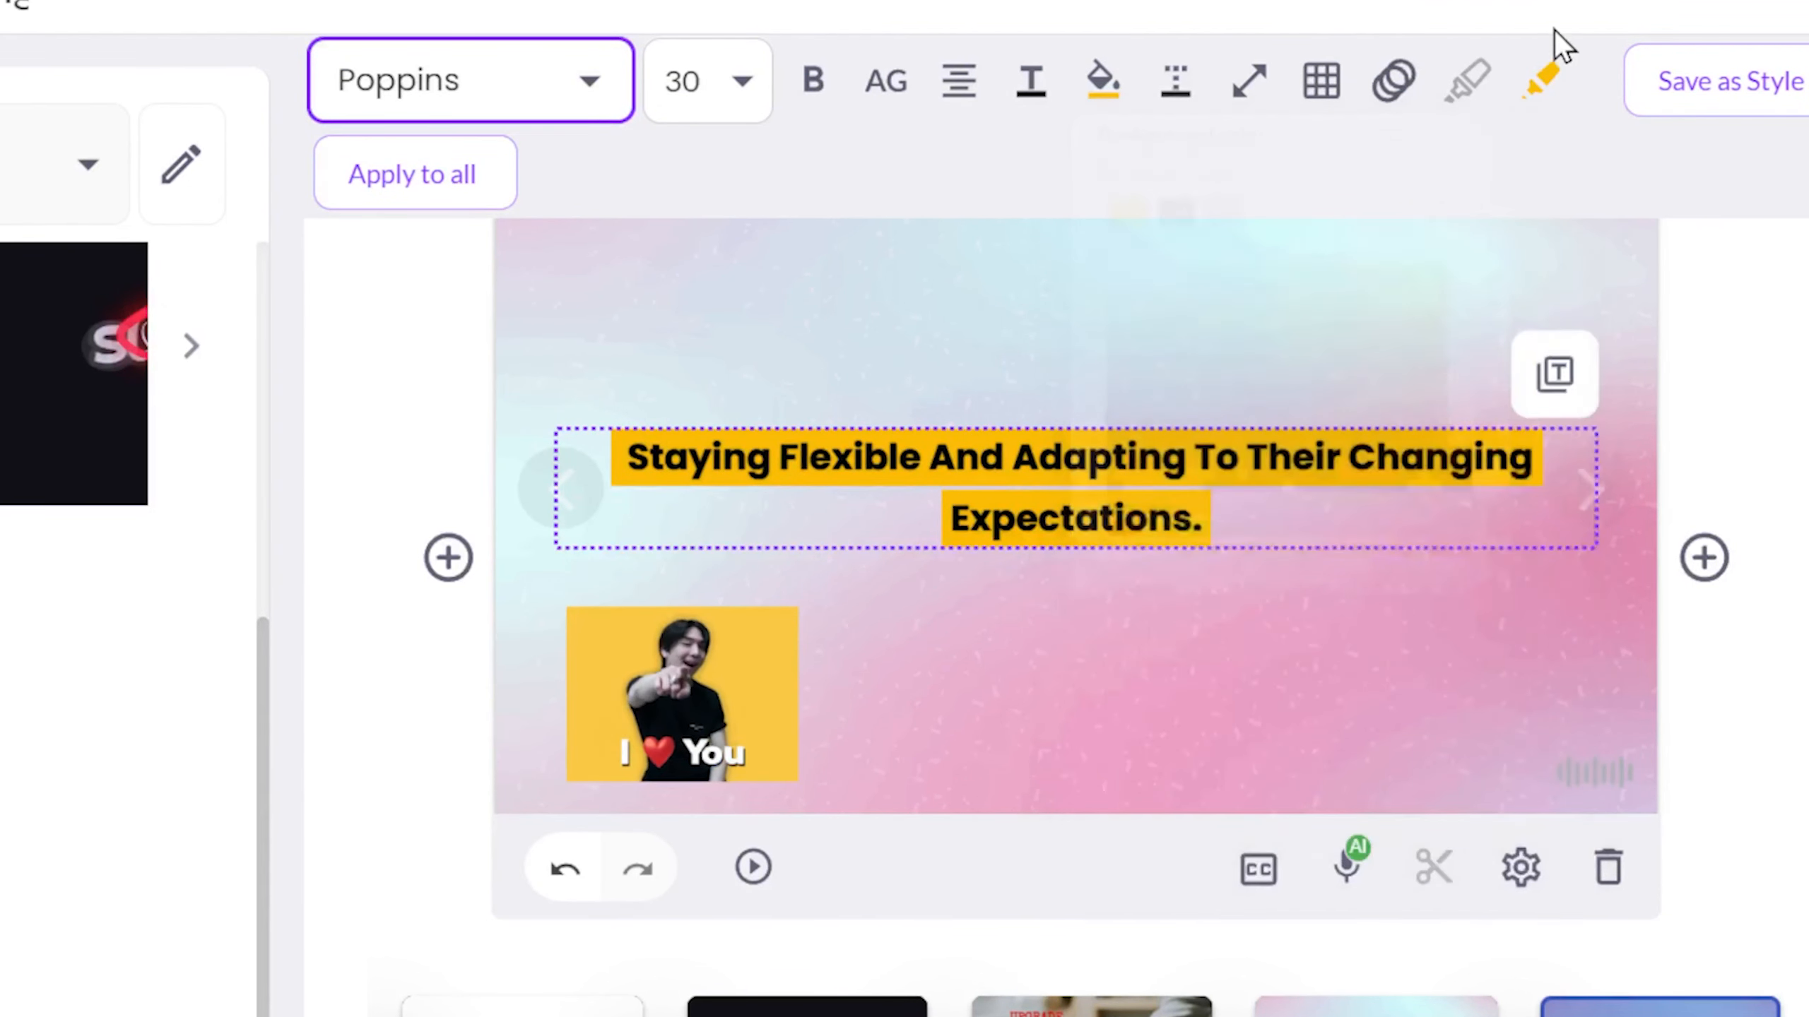
{"action": "mouse_move", "coordinate": [1541, 82]}
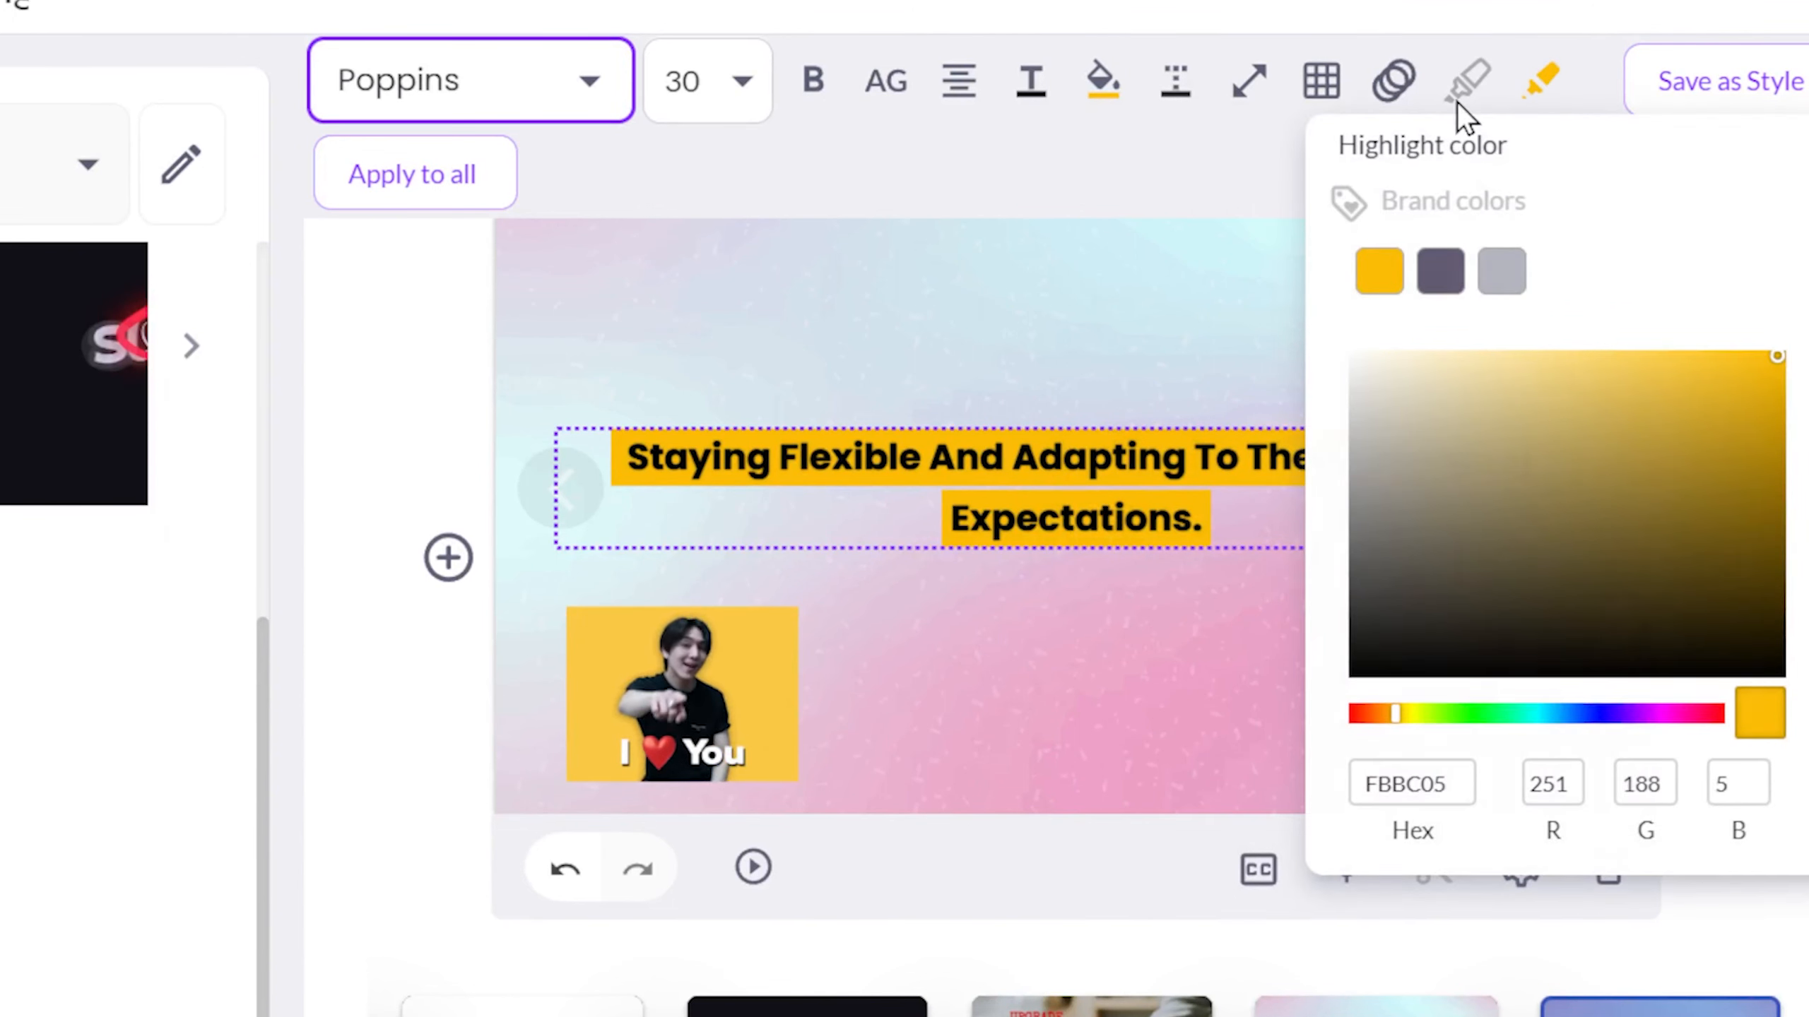
{"action": "mouse_move", "coordinate": [1385, 99]}
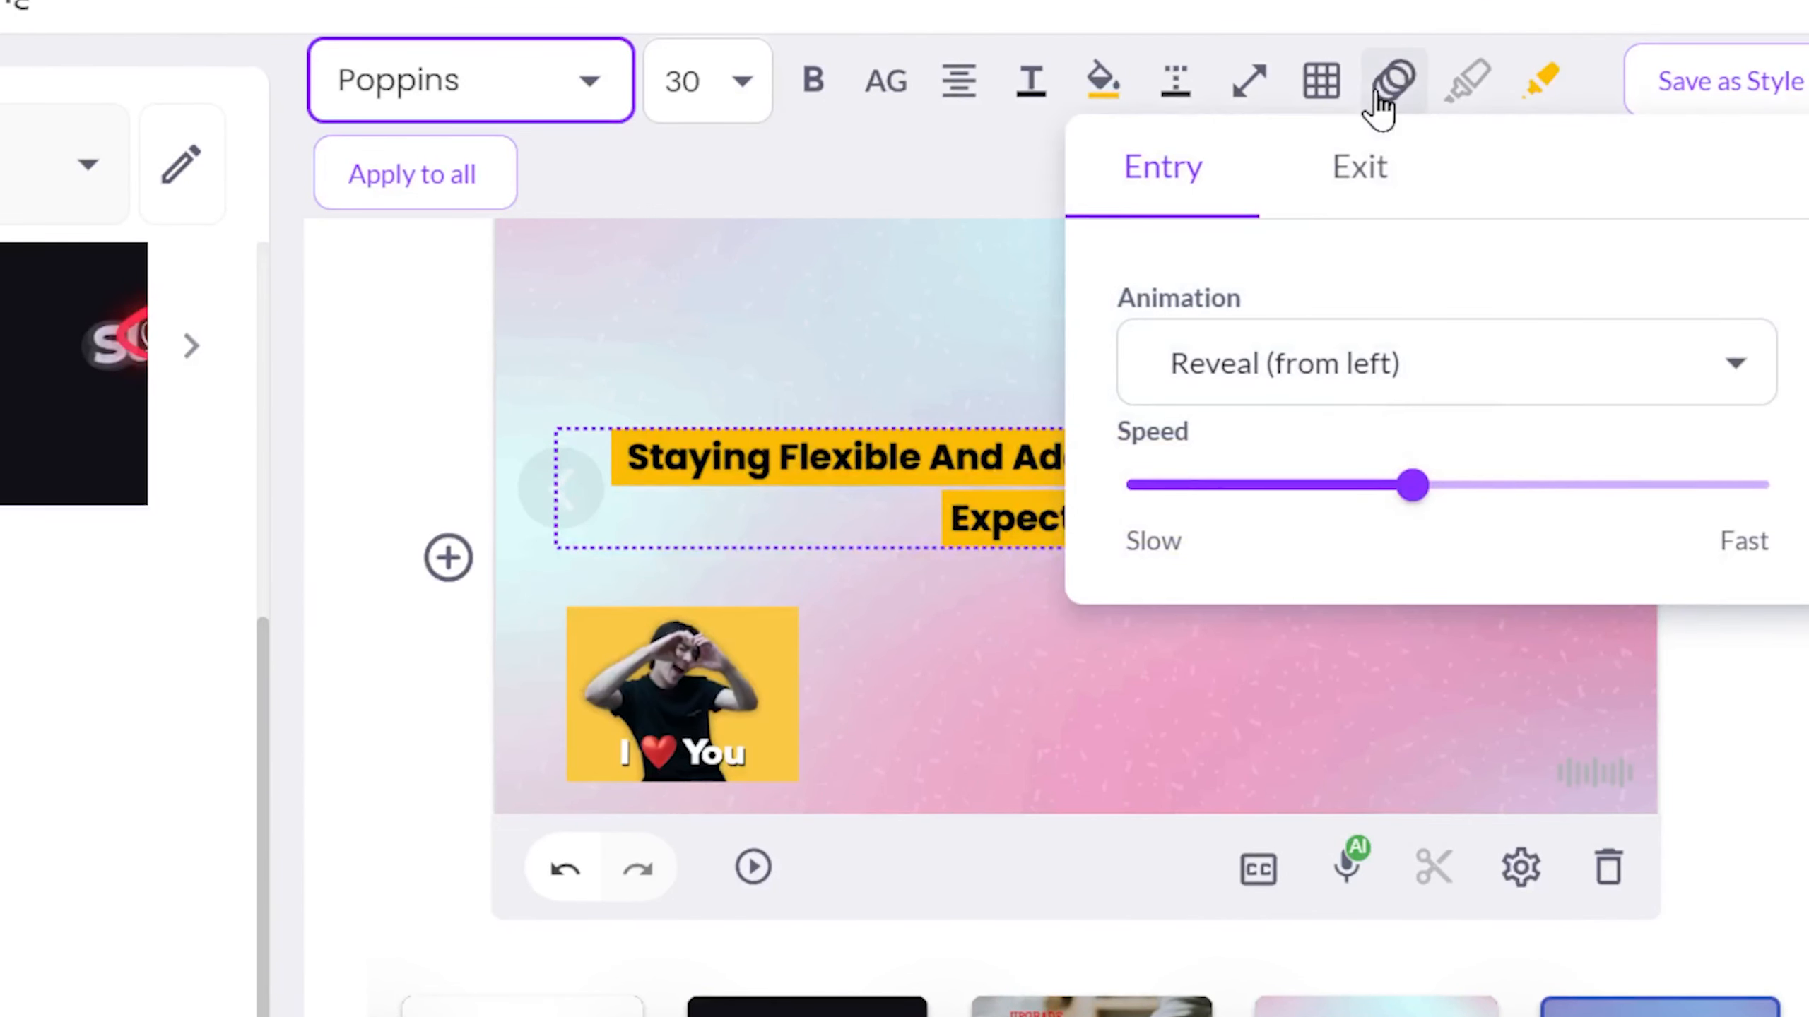
{"action": "mouse_move", "coordinate": [1208, 103]}
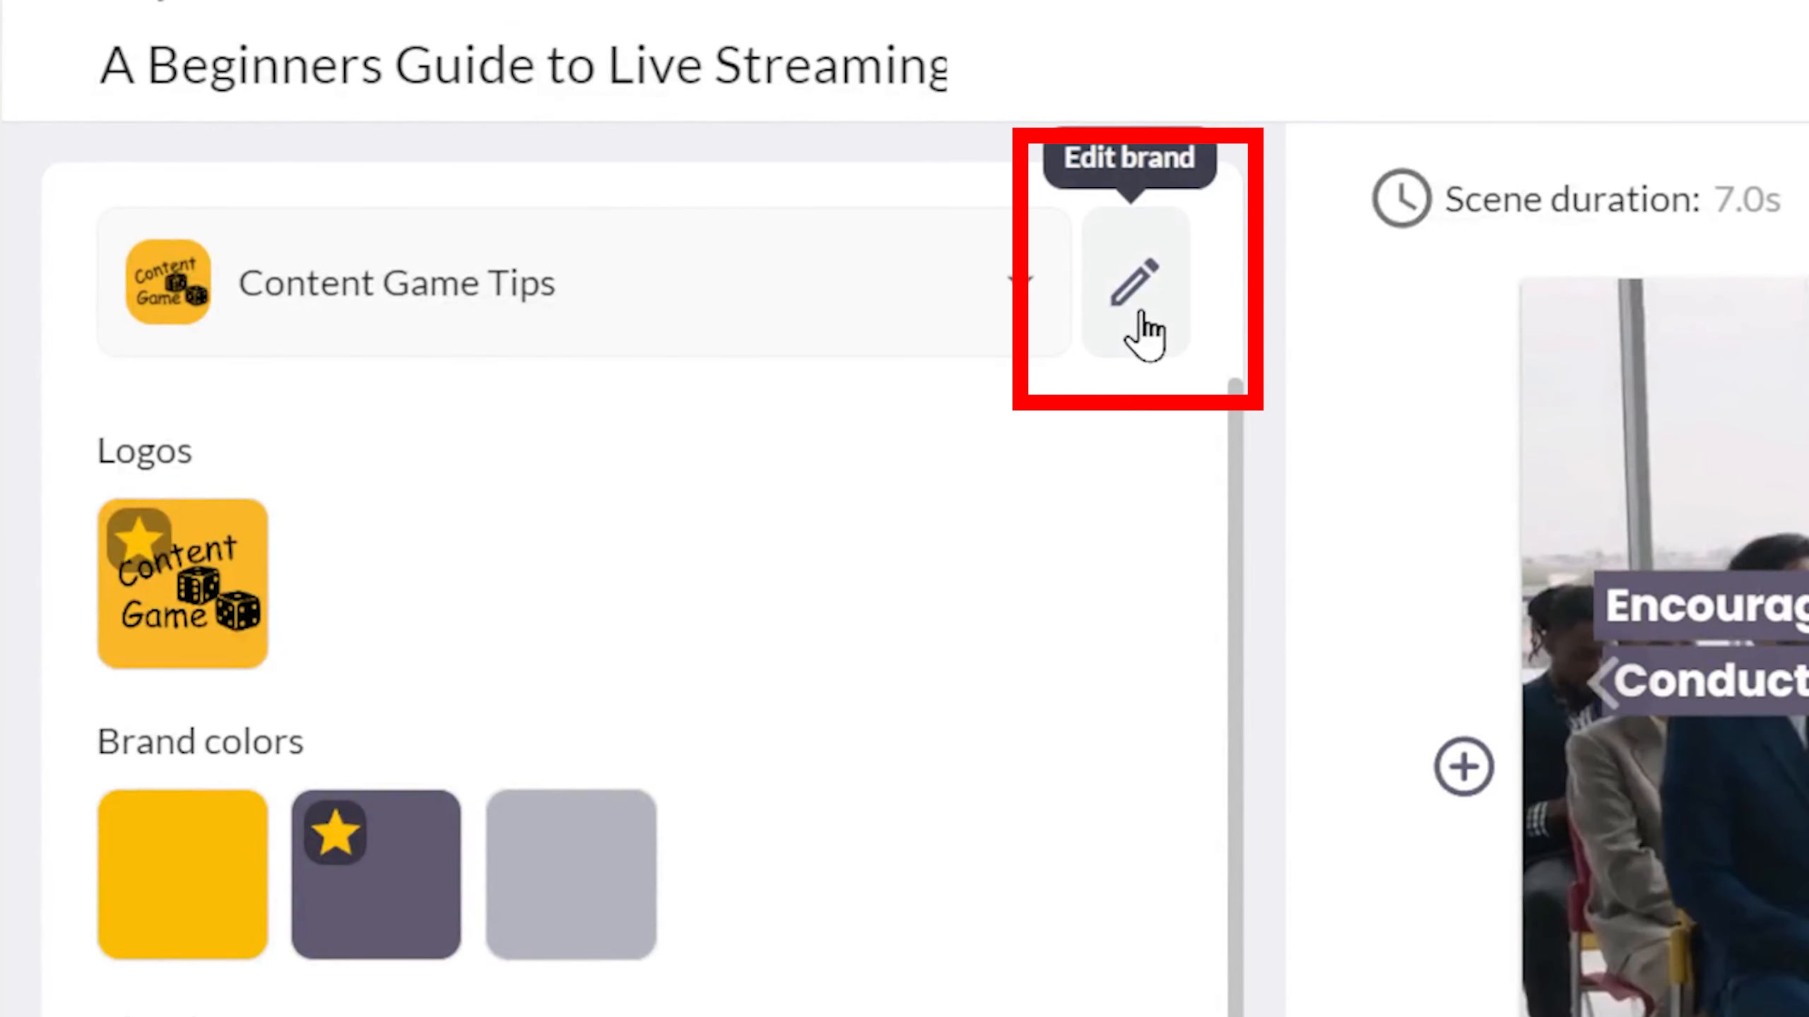
{"action": "left_click", "coordinate": [1142, 317]}
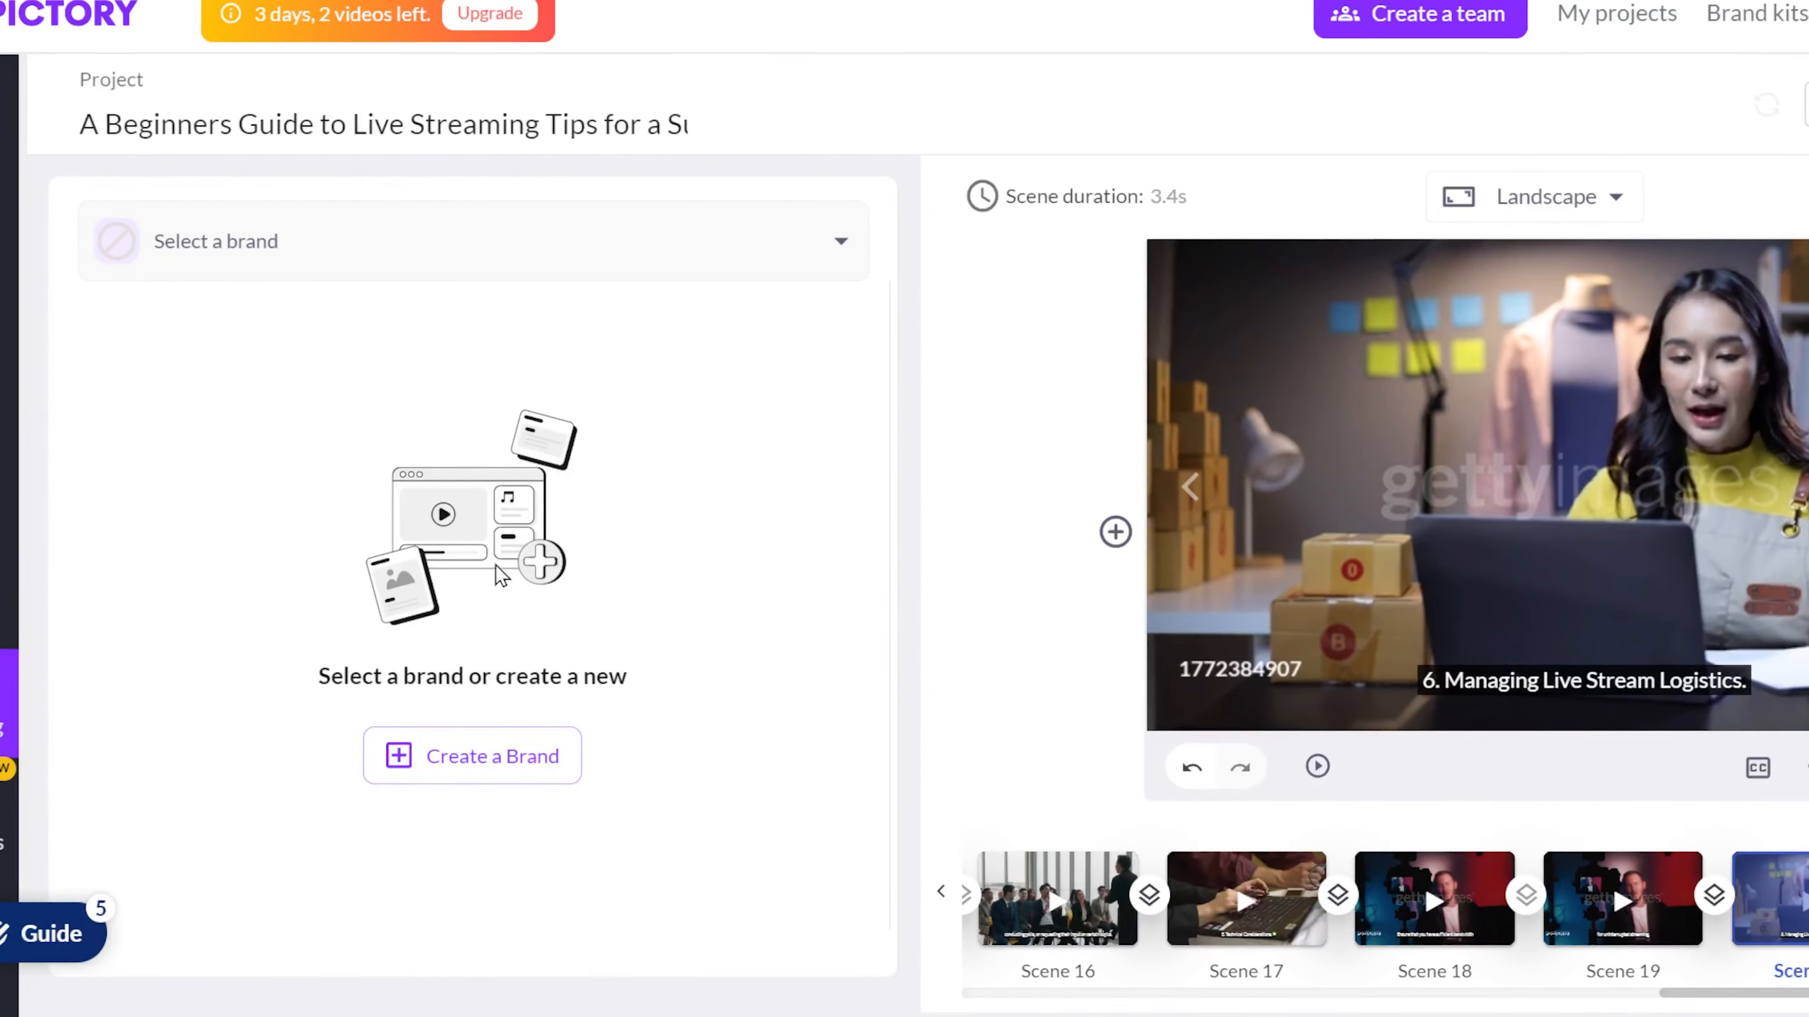
Apply the Content Game Tips brand to the live streaming project, confirming the change for all scenes.
{"action": "left_click", "coordinate": [445, 277]}
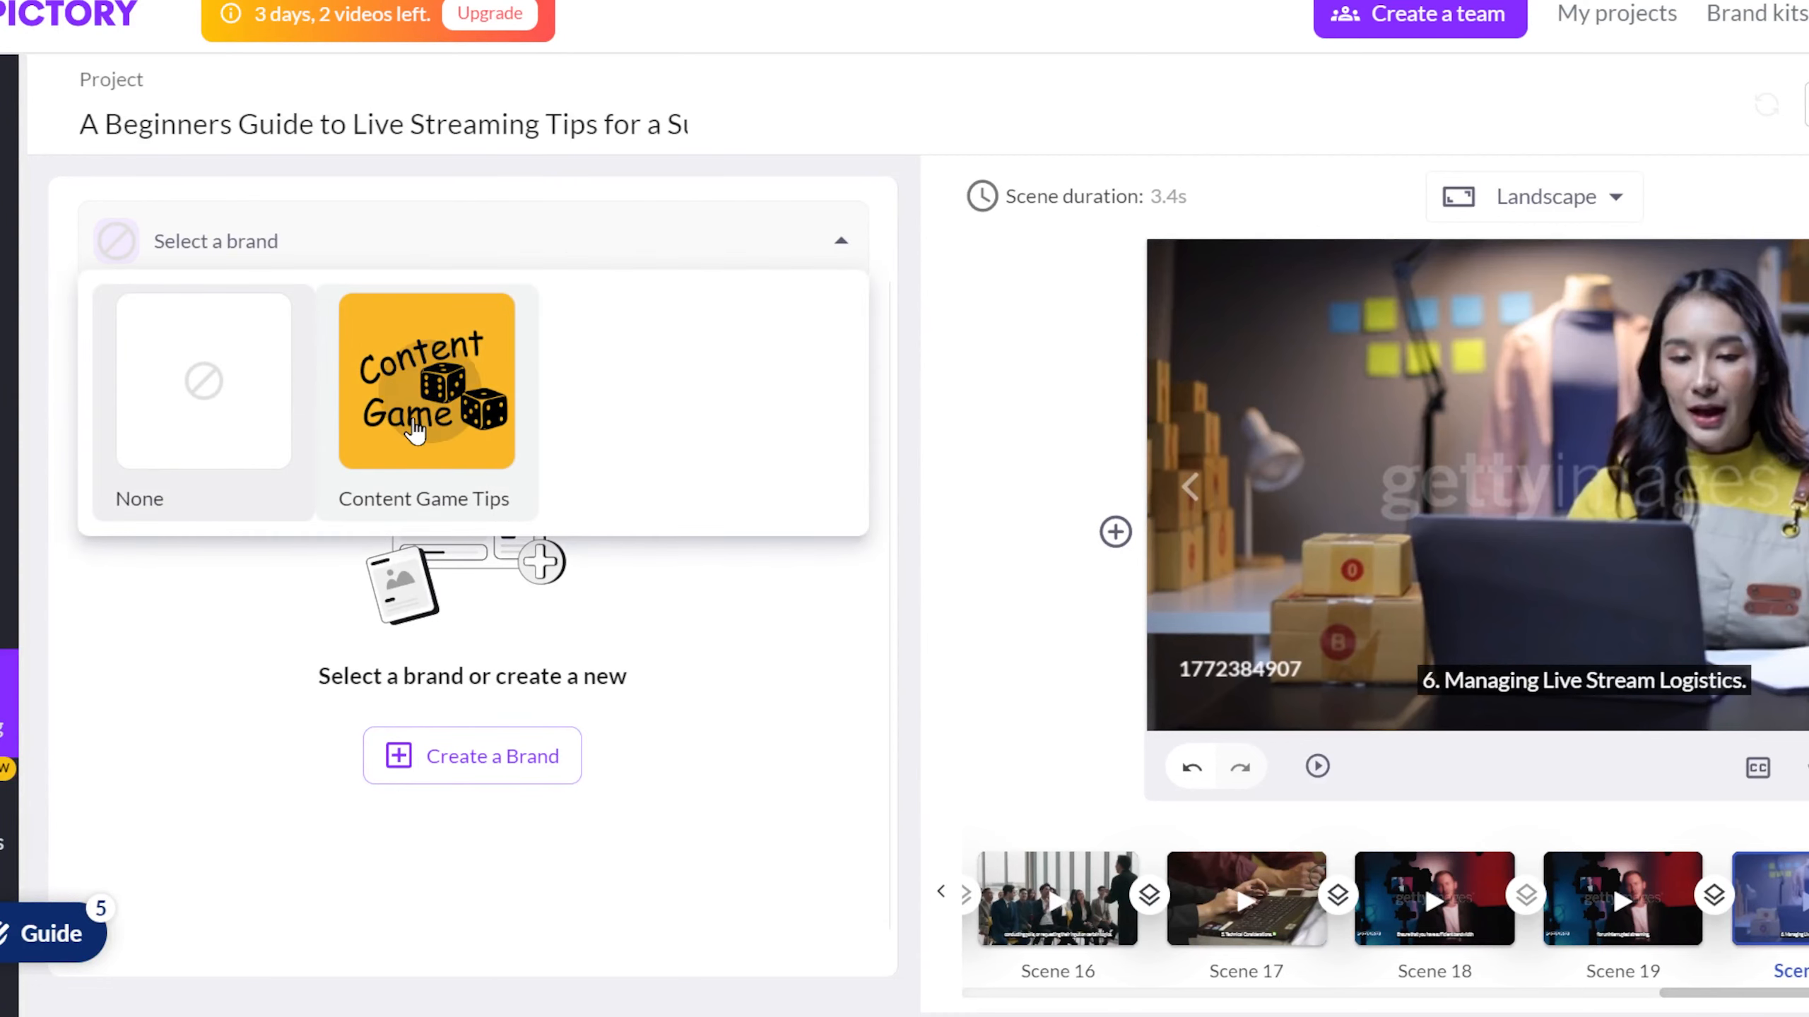
{"action": "left_click", "coordinate": [410, 426]}
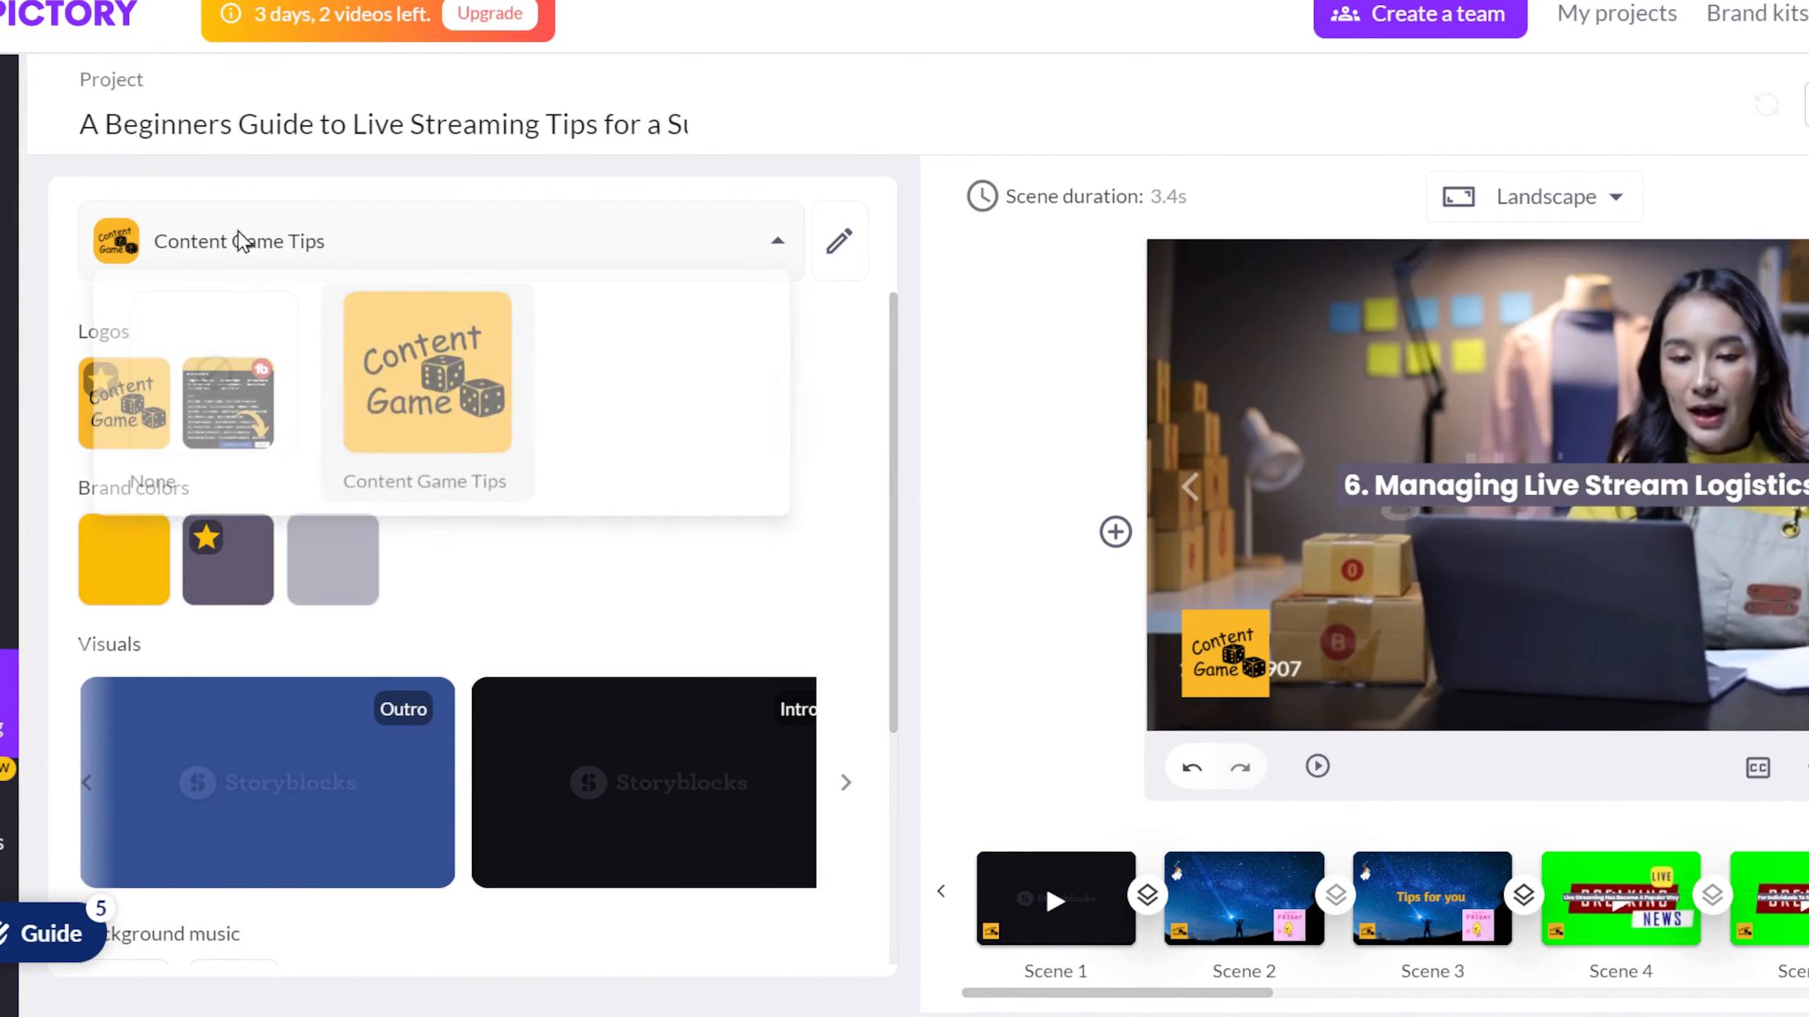
{"action": "left_click", "coordinate": [283, 408]}
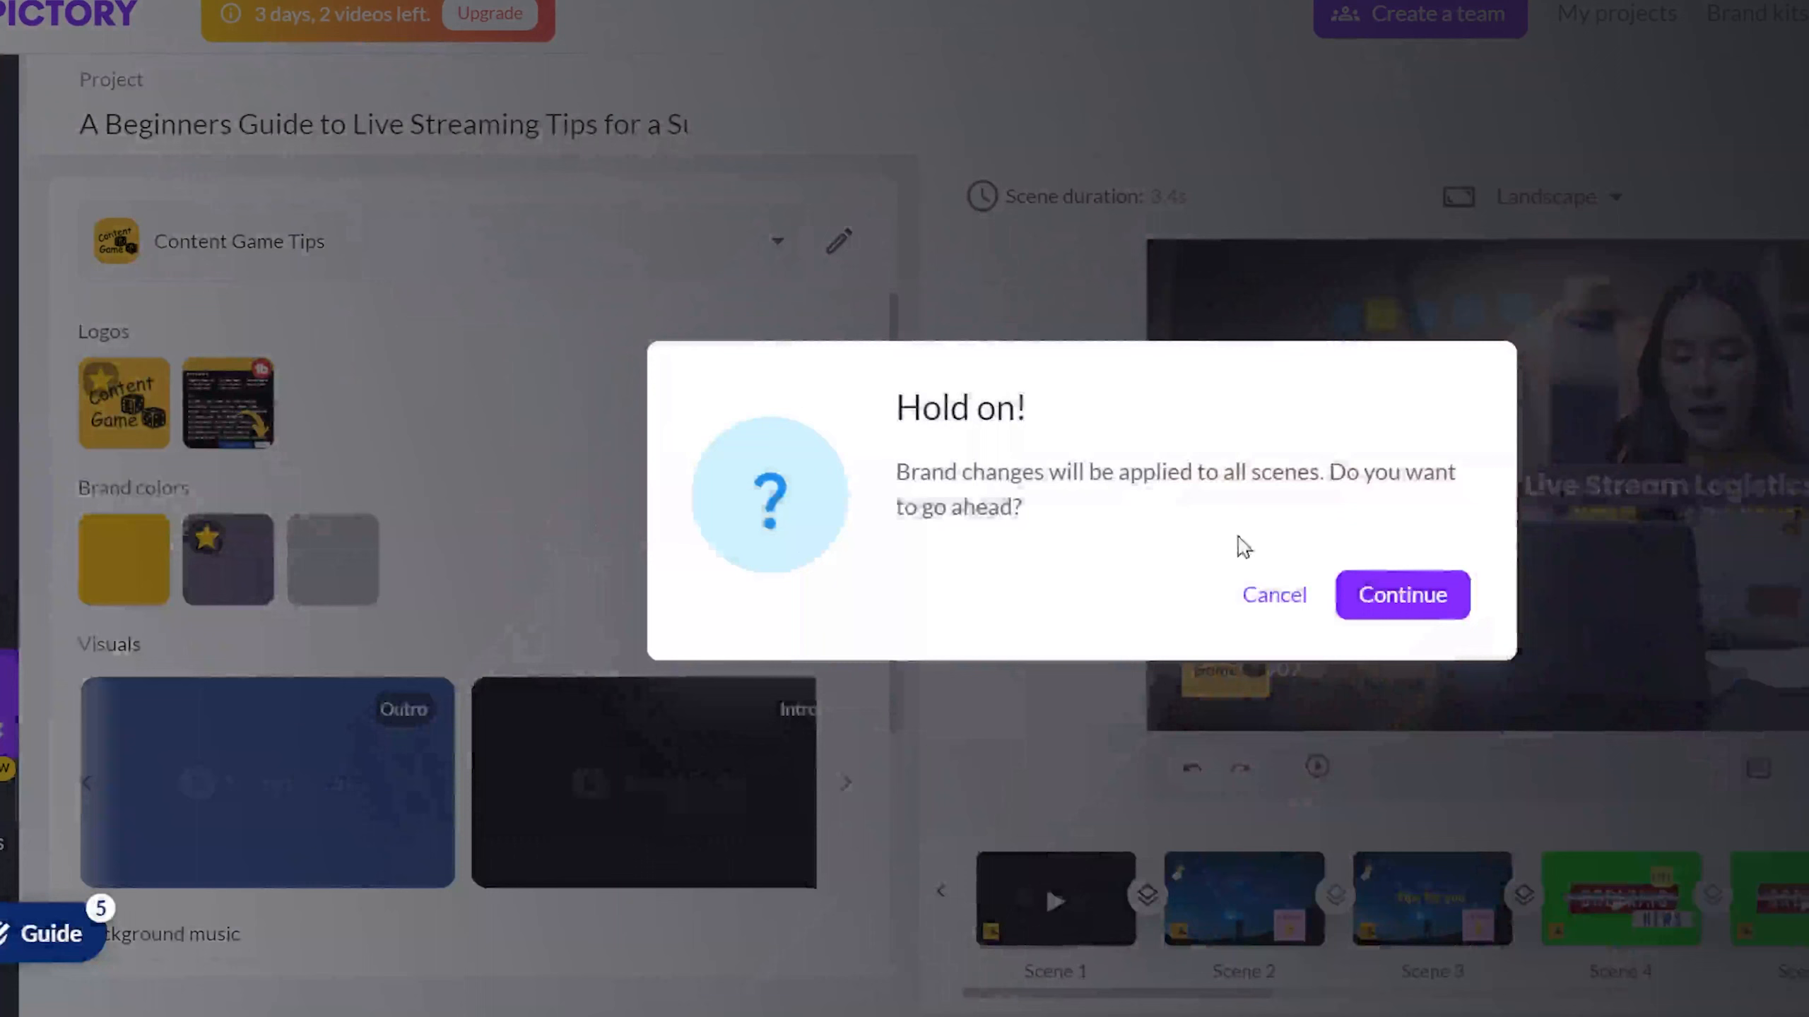
{"action": "left_click", "coordinate": [1402, 596]}
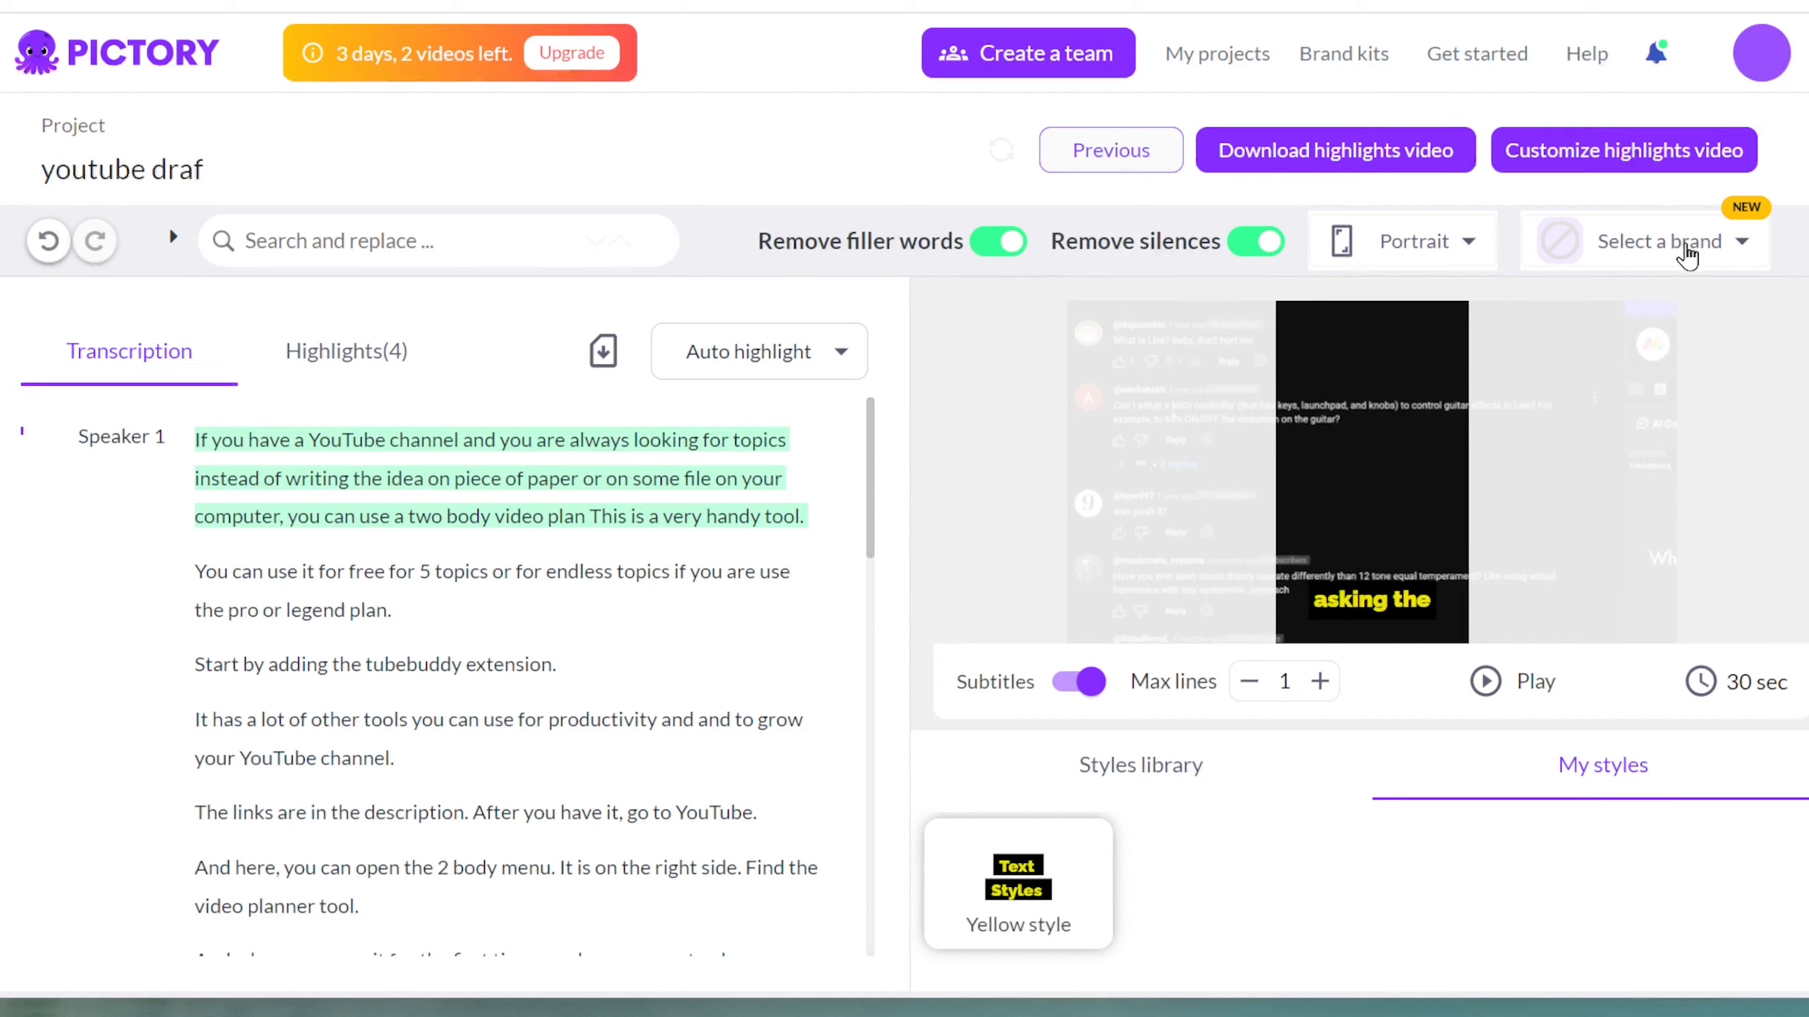
Apply the Content Game Tips brand to the youtube draf highlights project.
{"action": "left_click", "coordinate": [1687, 250]}
{"action": "left_click", "coordinate": [1692, 251]}
{"action": "left_click", "coordinate": [1691, 251]}
{"action": "left_click", "coordinate": [1652, 392]}
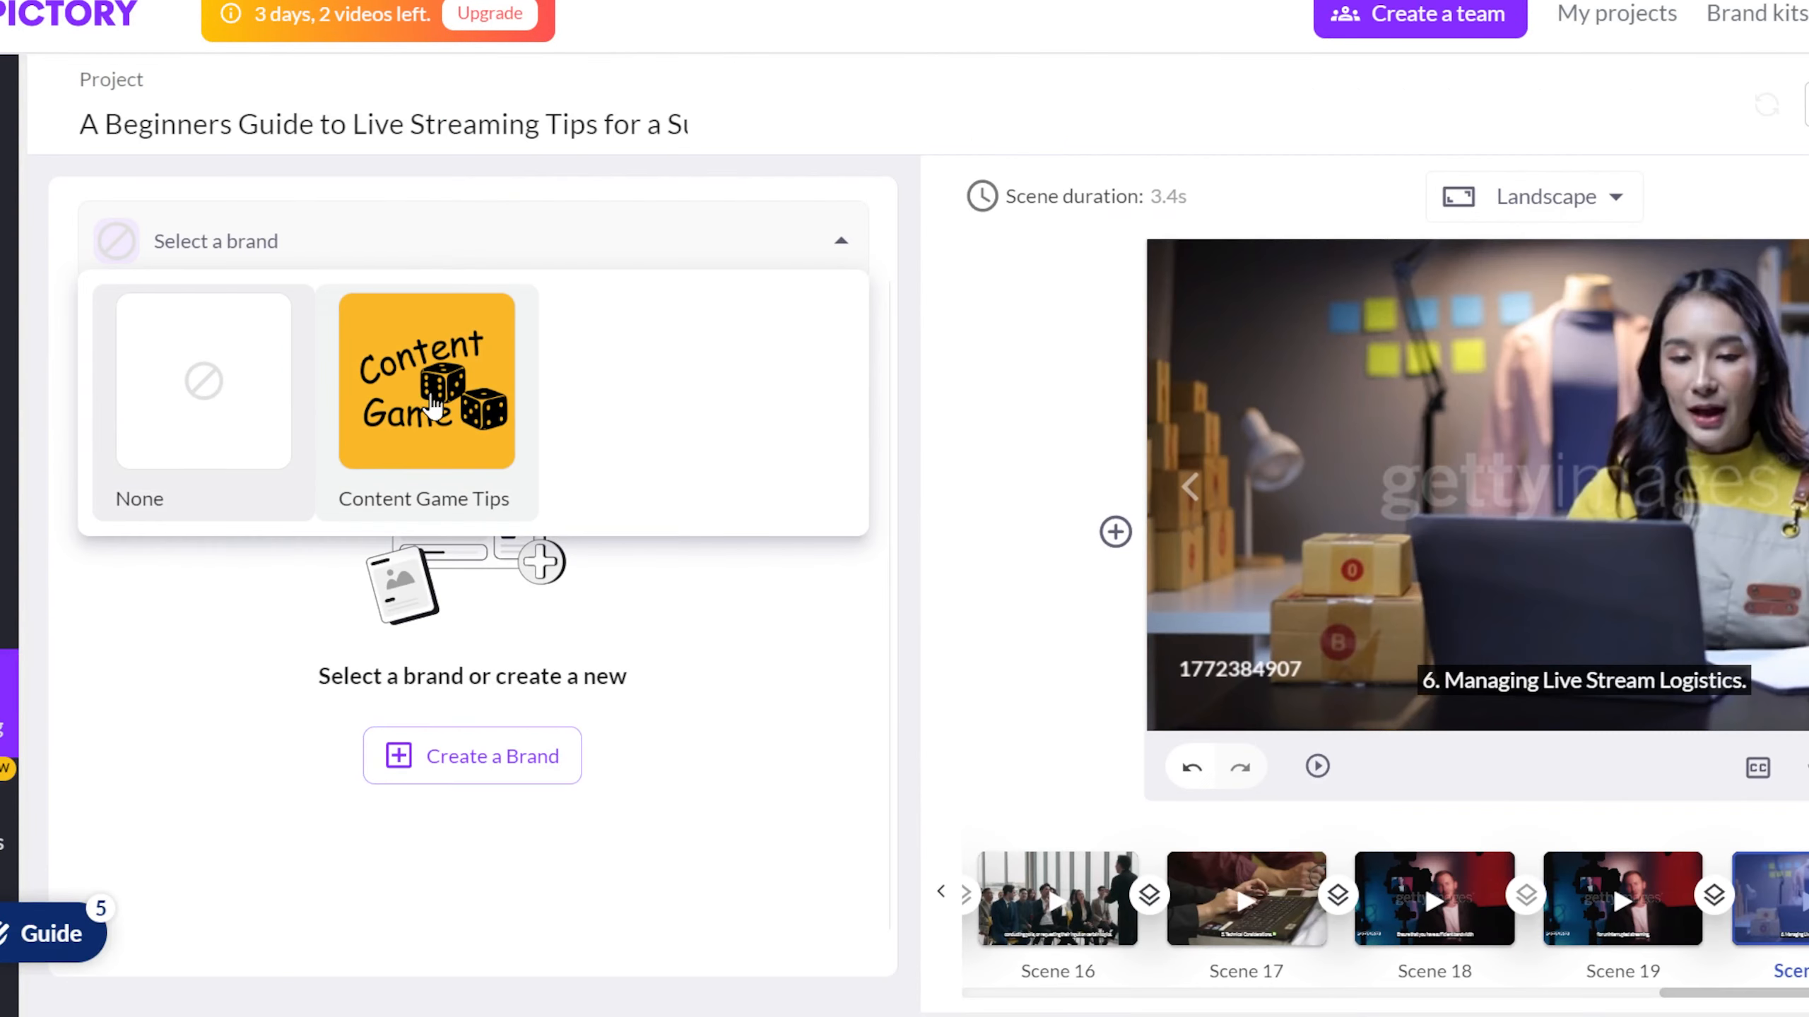
Reapply the Content Game Tips brand to the live streaming project and accept applying it to every scene.
{"action": "left_click", "coordinate": [427, 400]}
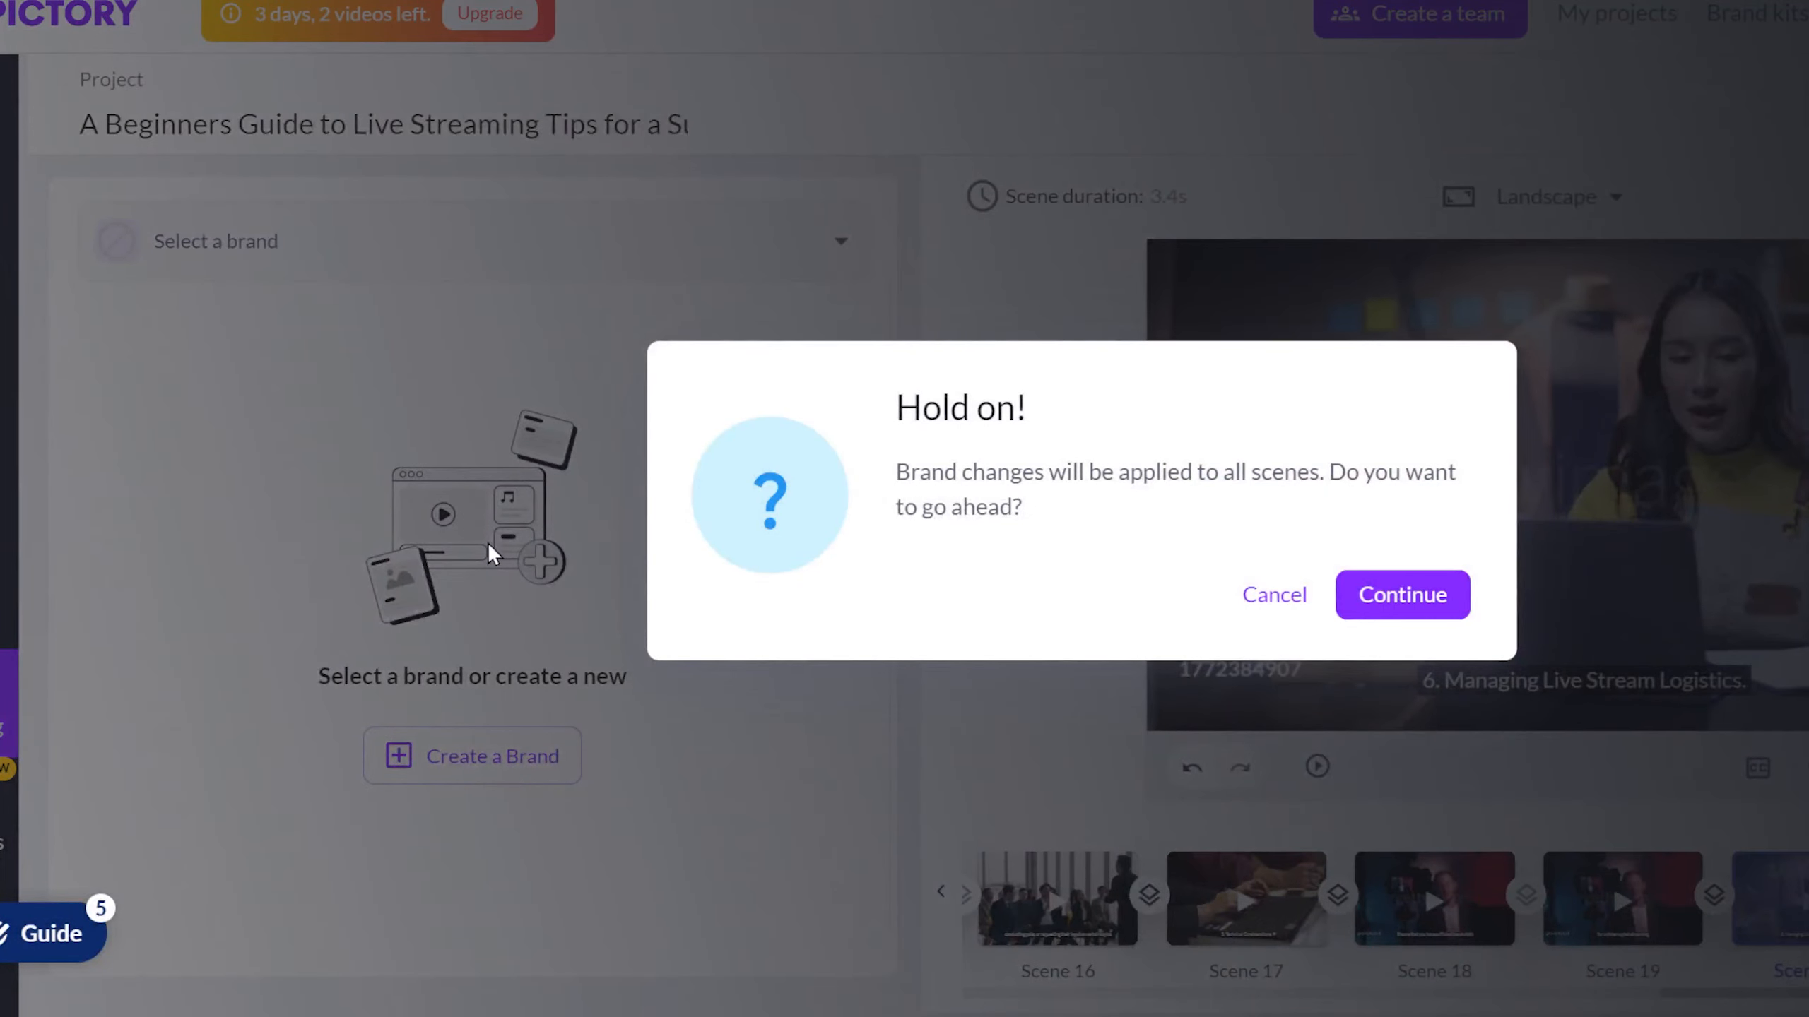
{"action": "left_click", "coordinate": [1379, 604]}
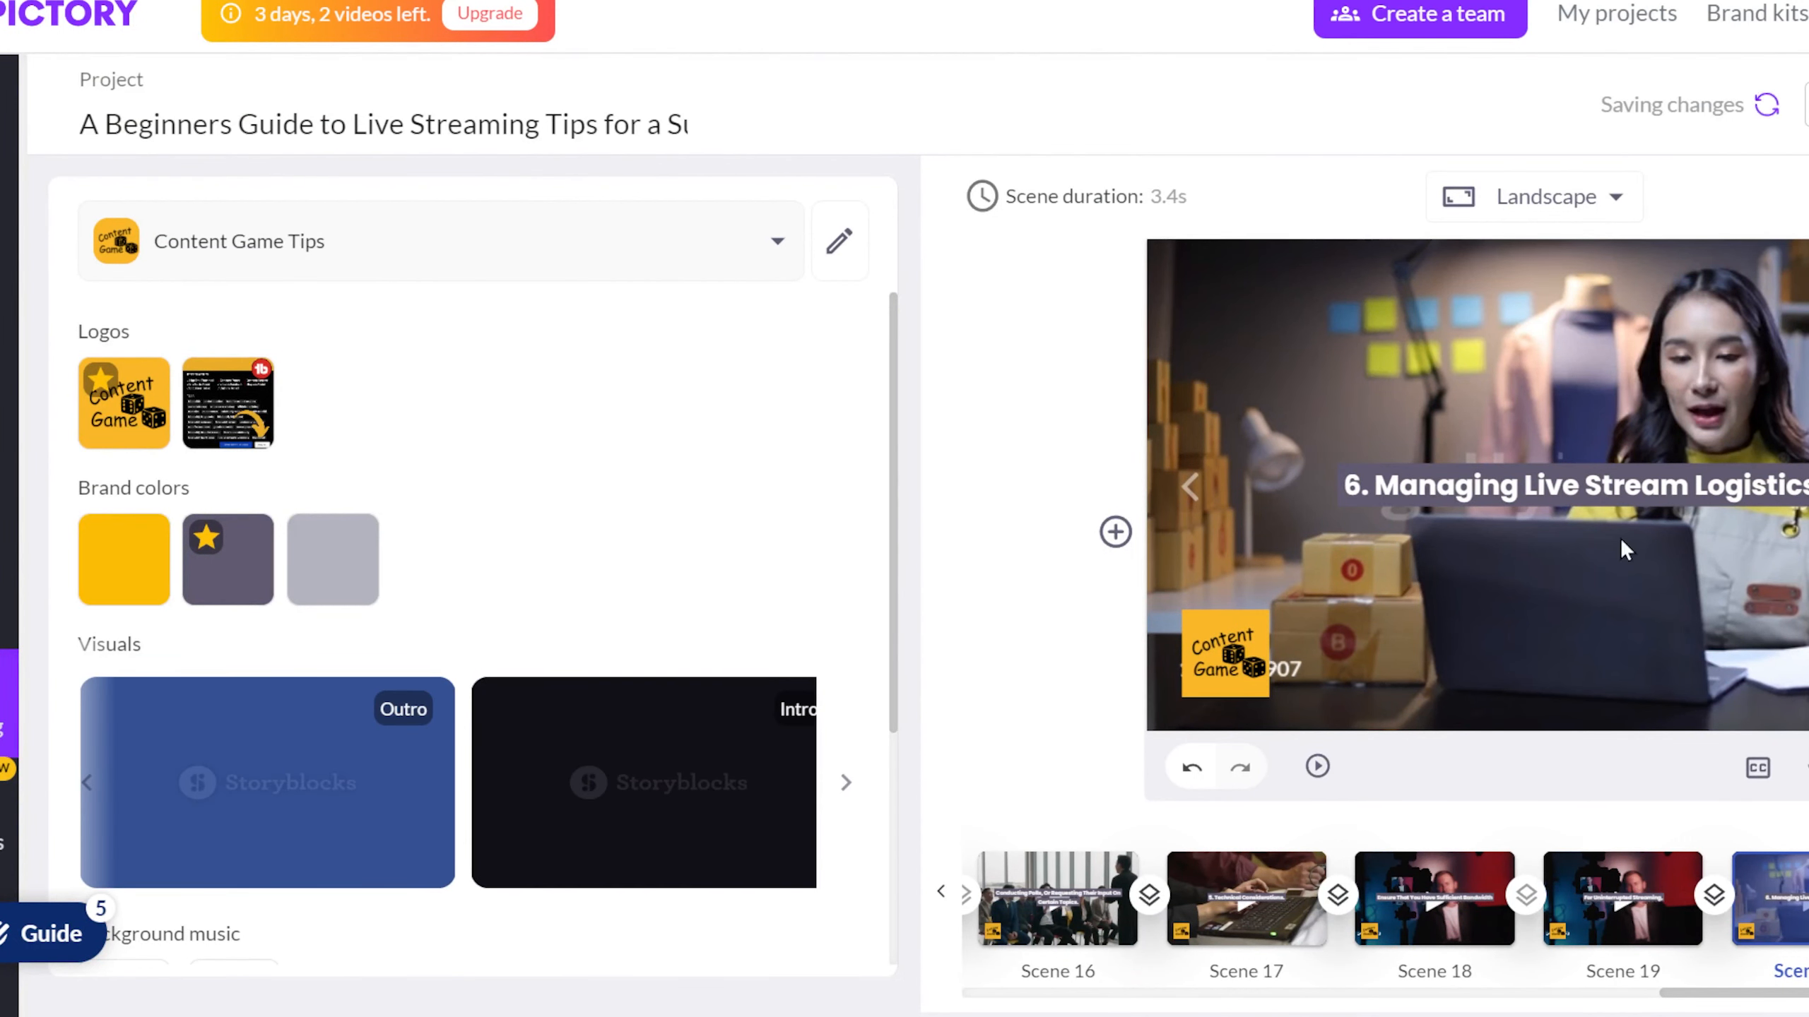
{"action": "scroll", "coordinate": [1168, 1005], "scroll_direction": "left", "scroll_amount": 10}
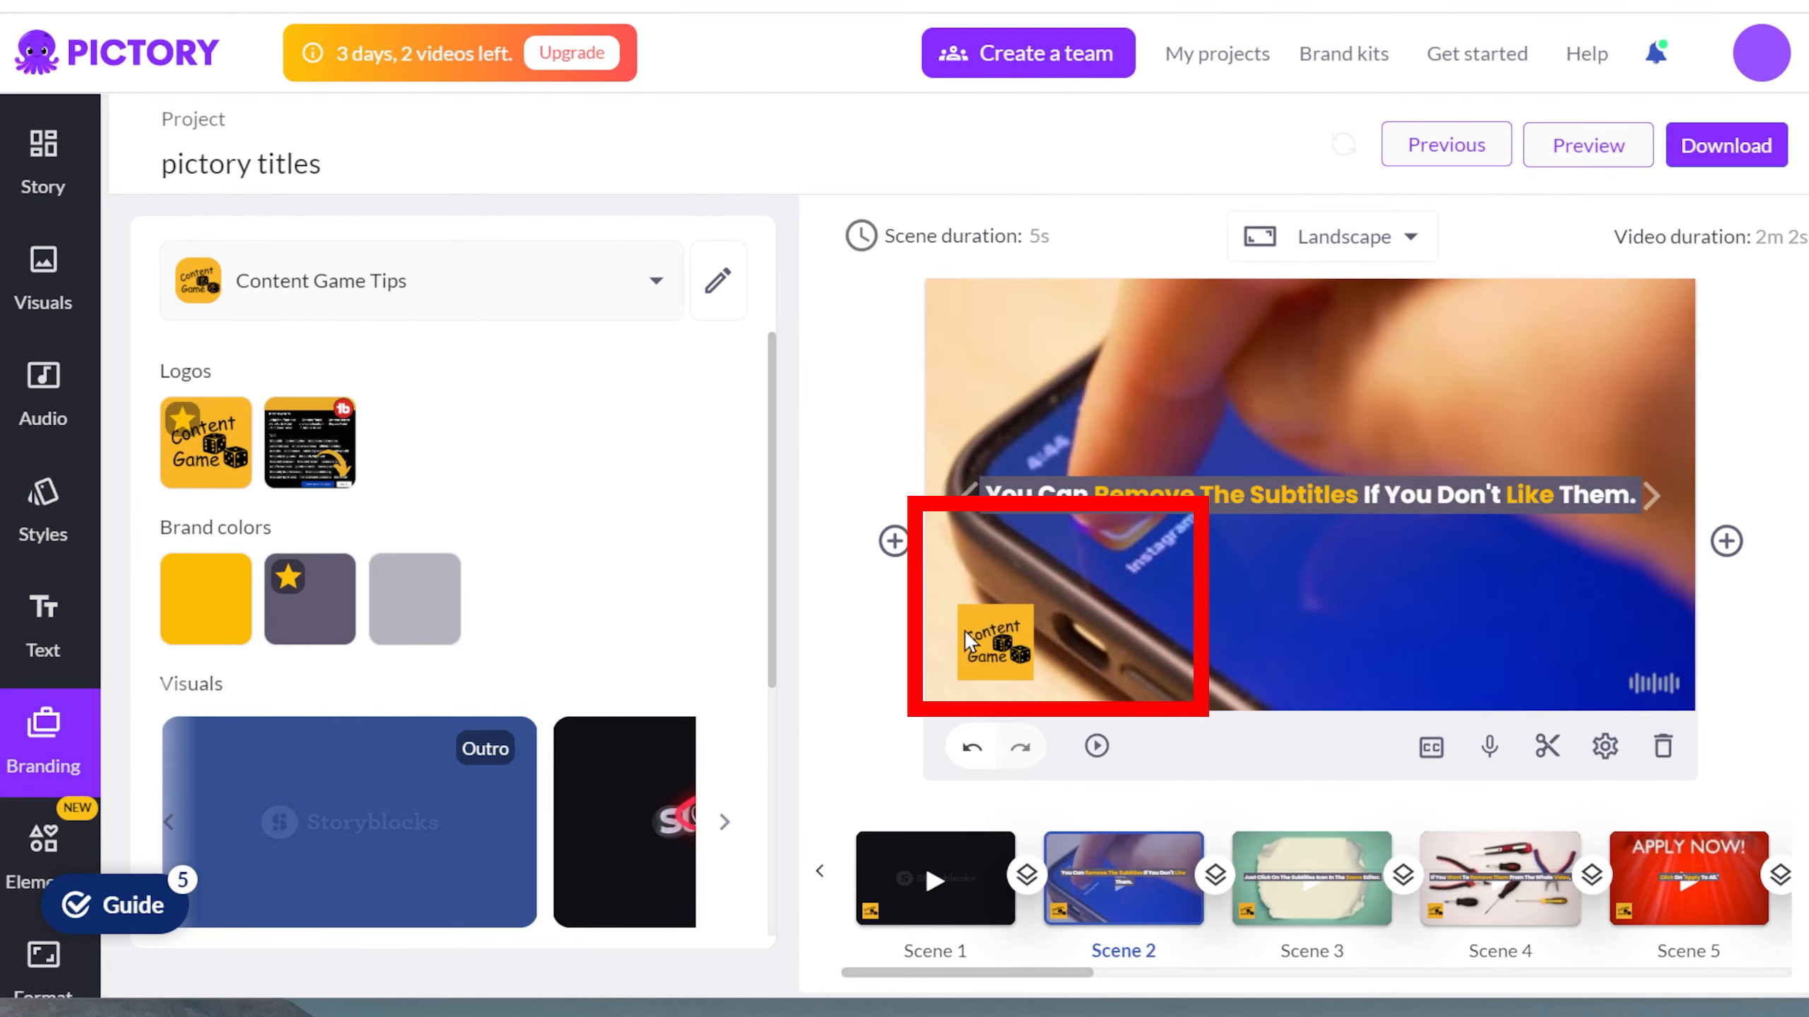
Delete the brand logo from scene 2 of the pictory titles project and remove logos from all scenes.
{"action": "left_click", "coordinate": [997, 630]}
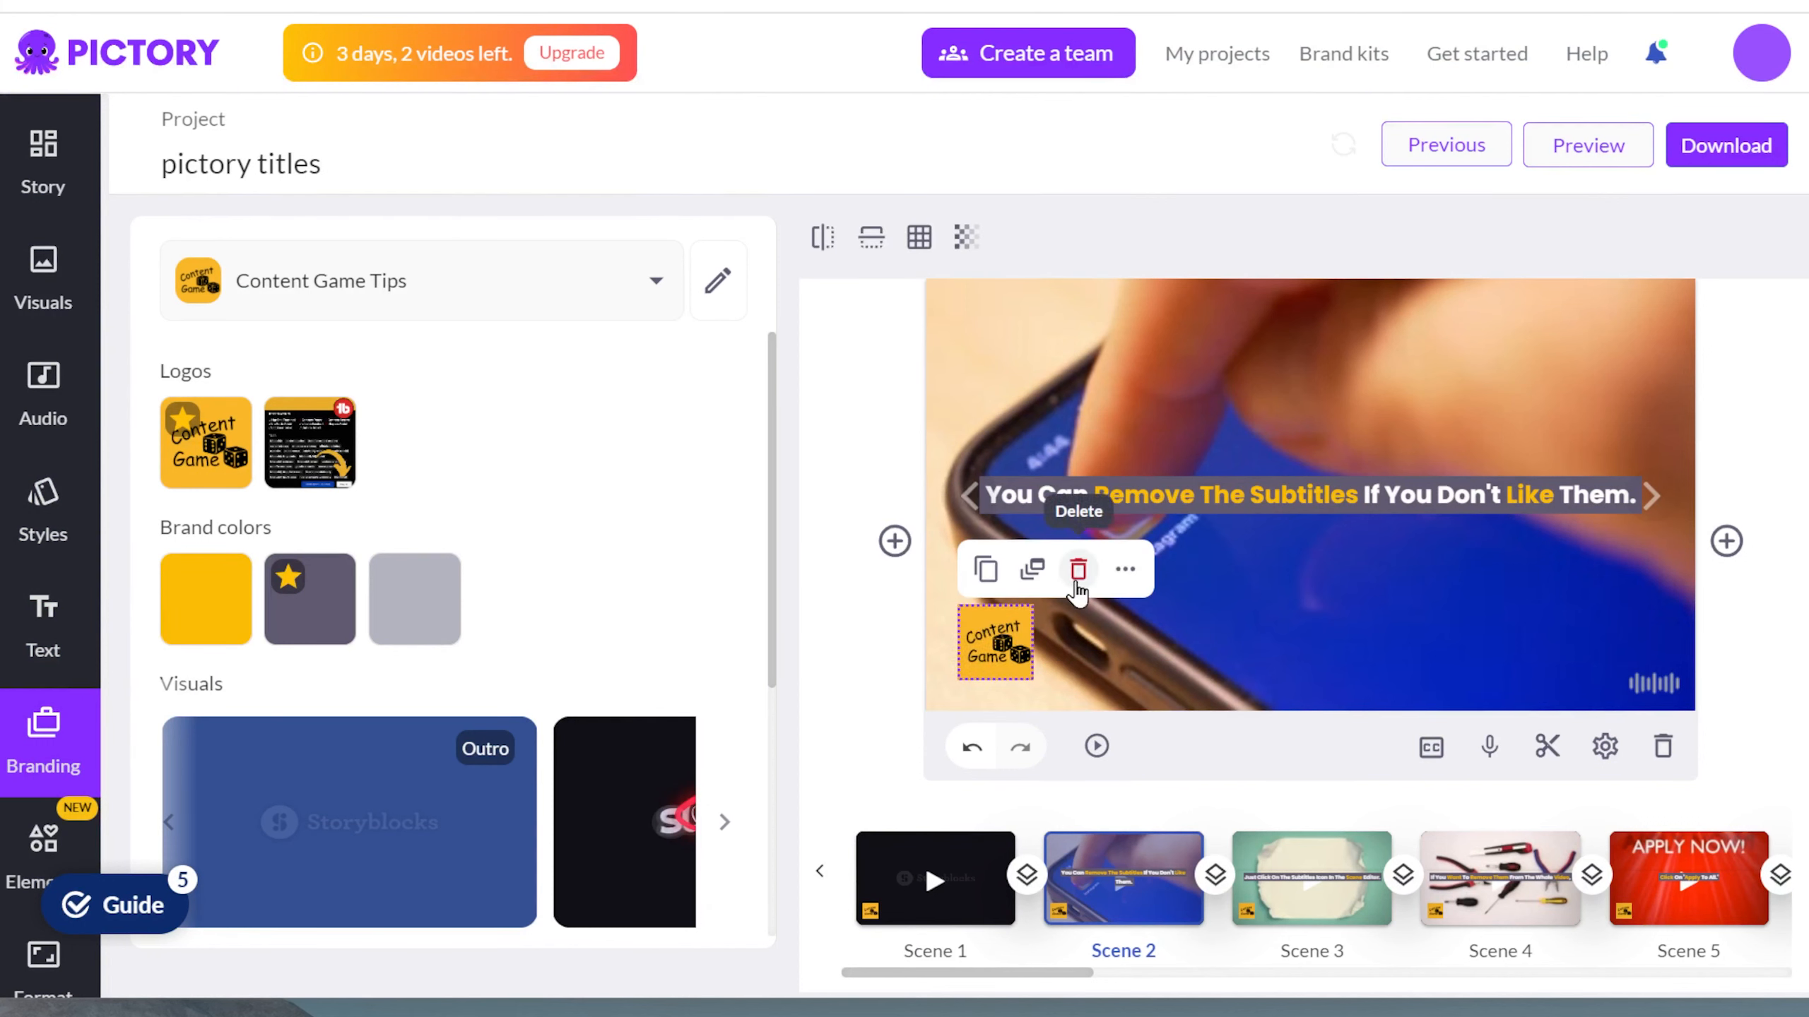
{"action": "left_click", "coordinate": [1078, 570]}
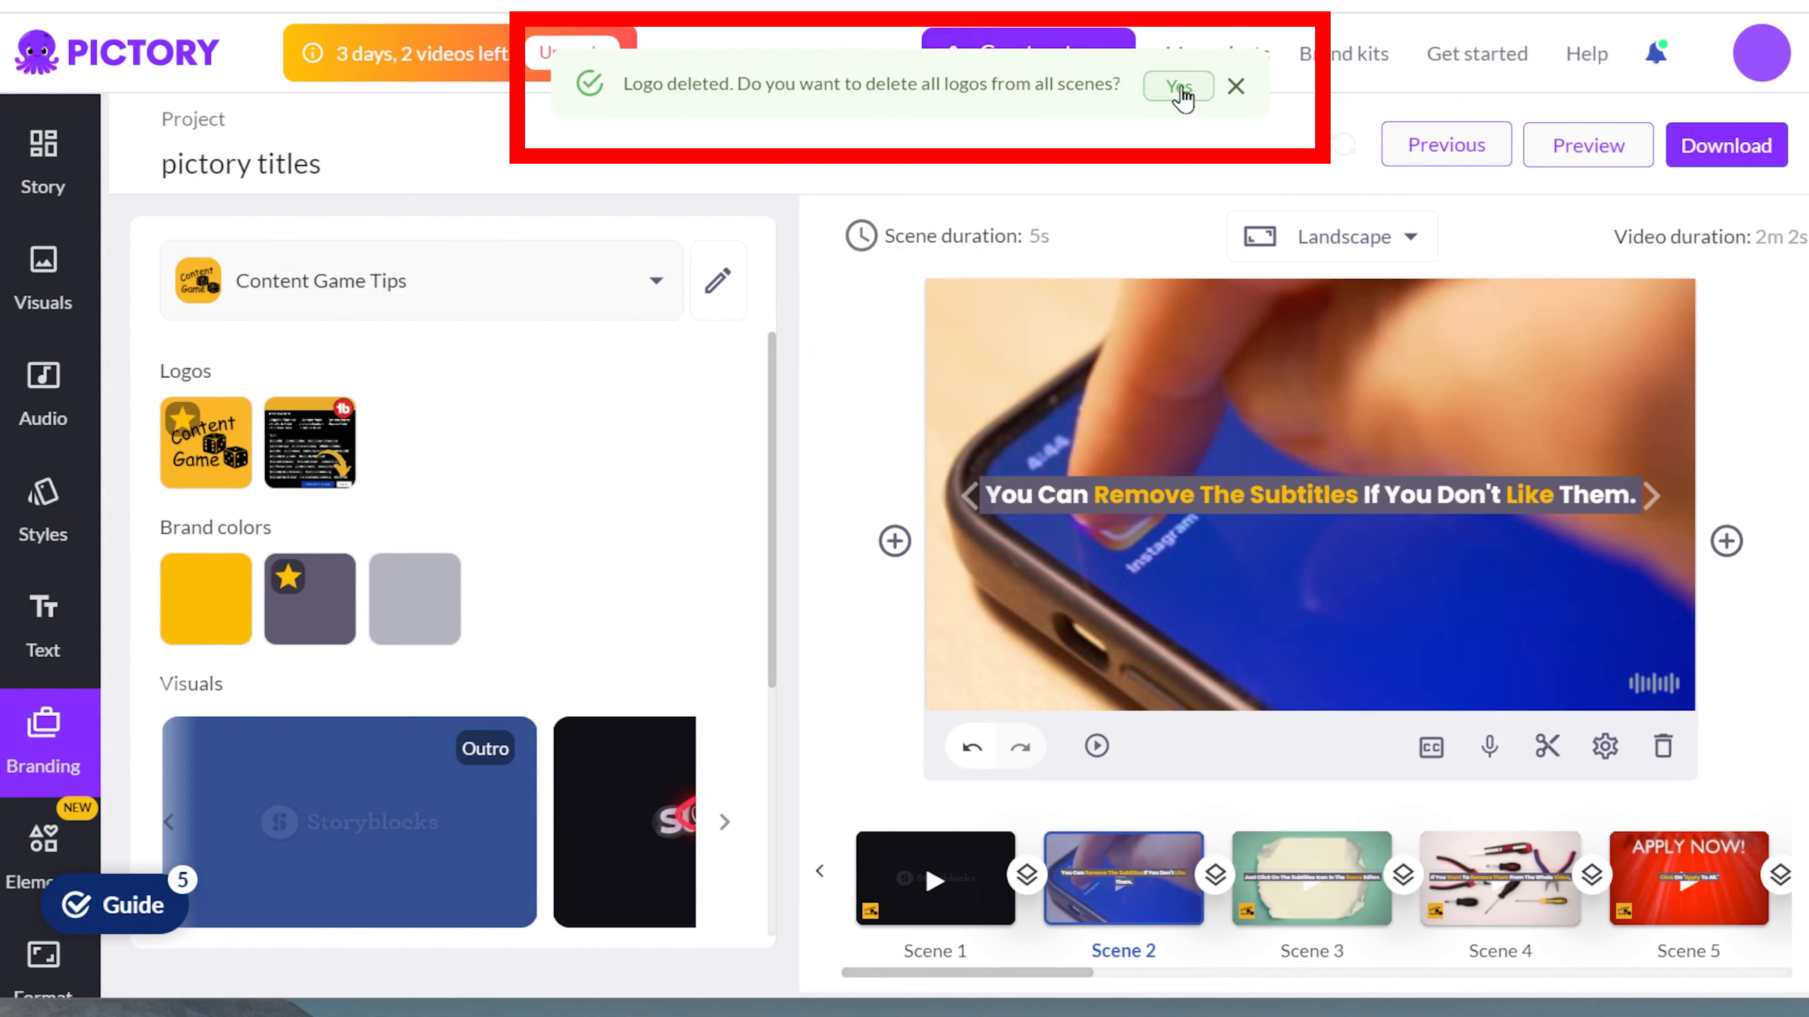
{"action": "left_click", "coordinate": [1184, 87]}
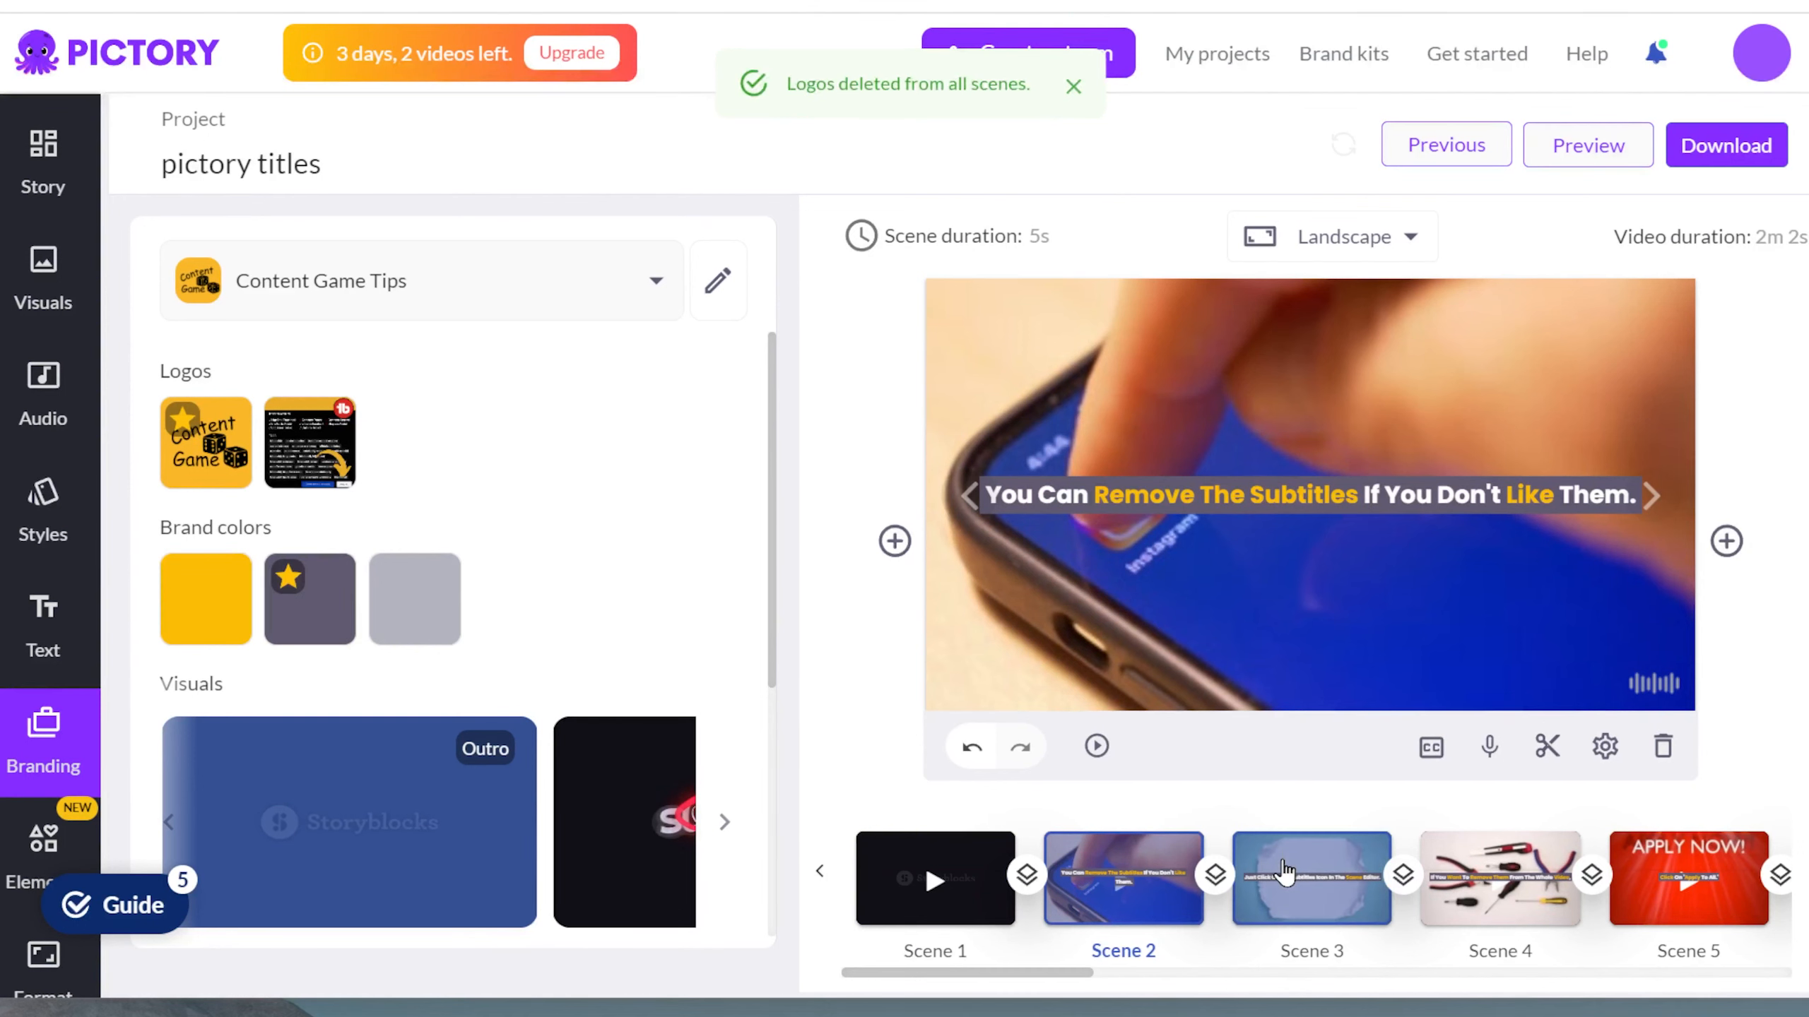
Return to the first scene of the live streaming project and apply the brand's yellow color.
{"action": "left_click", "coordinate": [1284, 870]}
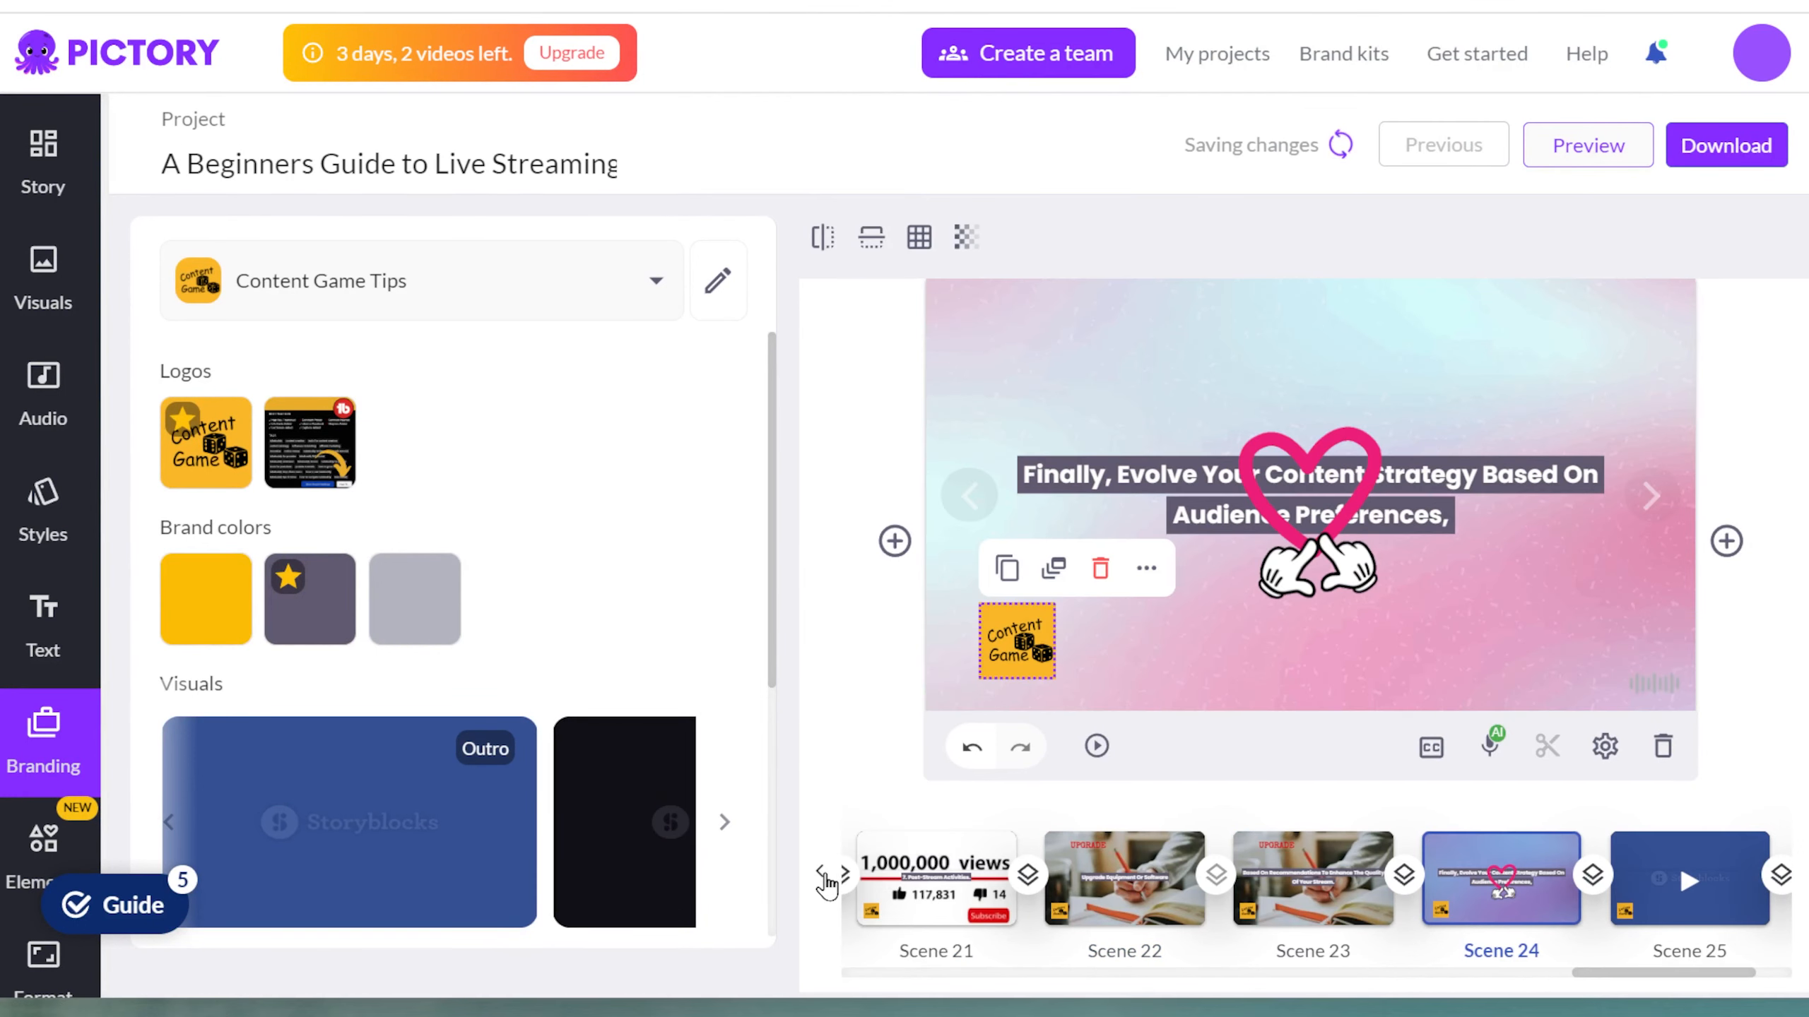
{"action": "left_click", "coordinate": [823, 874]}
{"action": "left_click", "coordinate": [823, 874]}
{"action": "left_click", "coordinate": [823, 875]}
{"action": "left_click", "coordinate": [822, 875]}
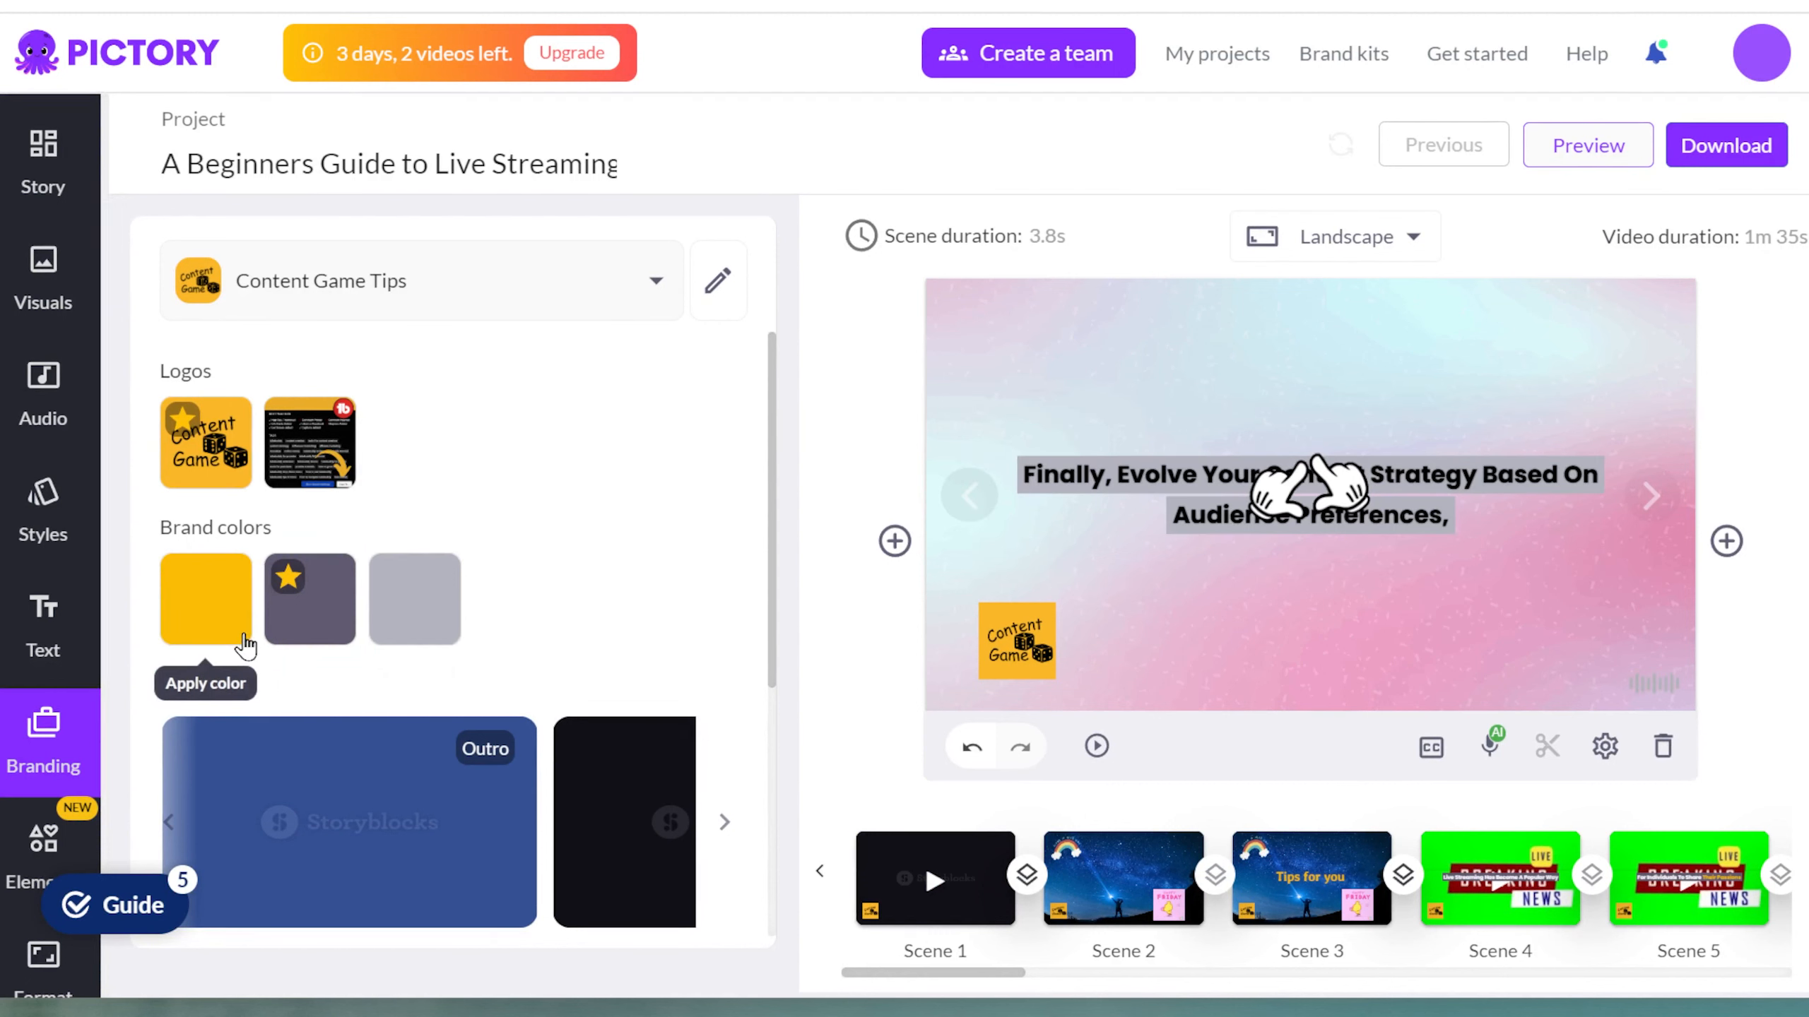
{"action": "left_click", "coordinate": [246, 645]}
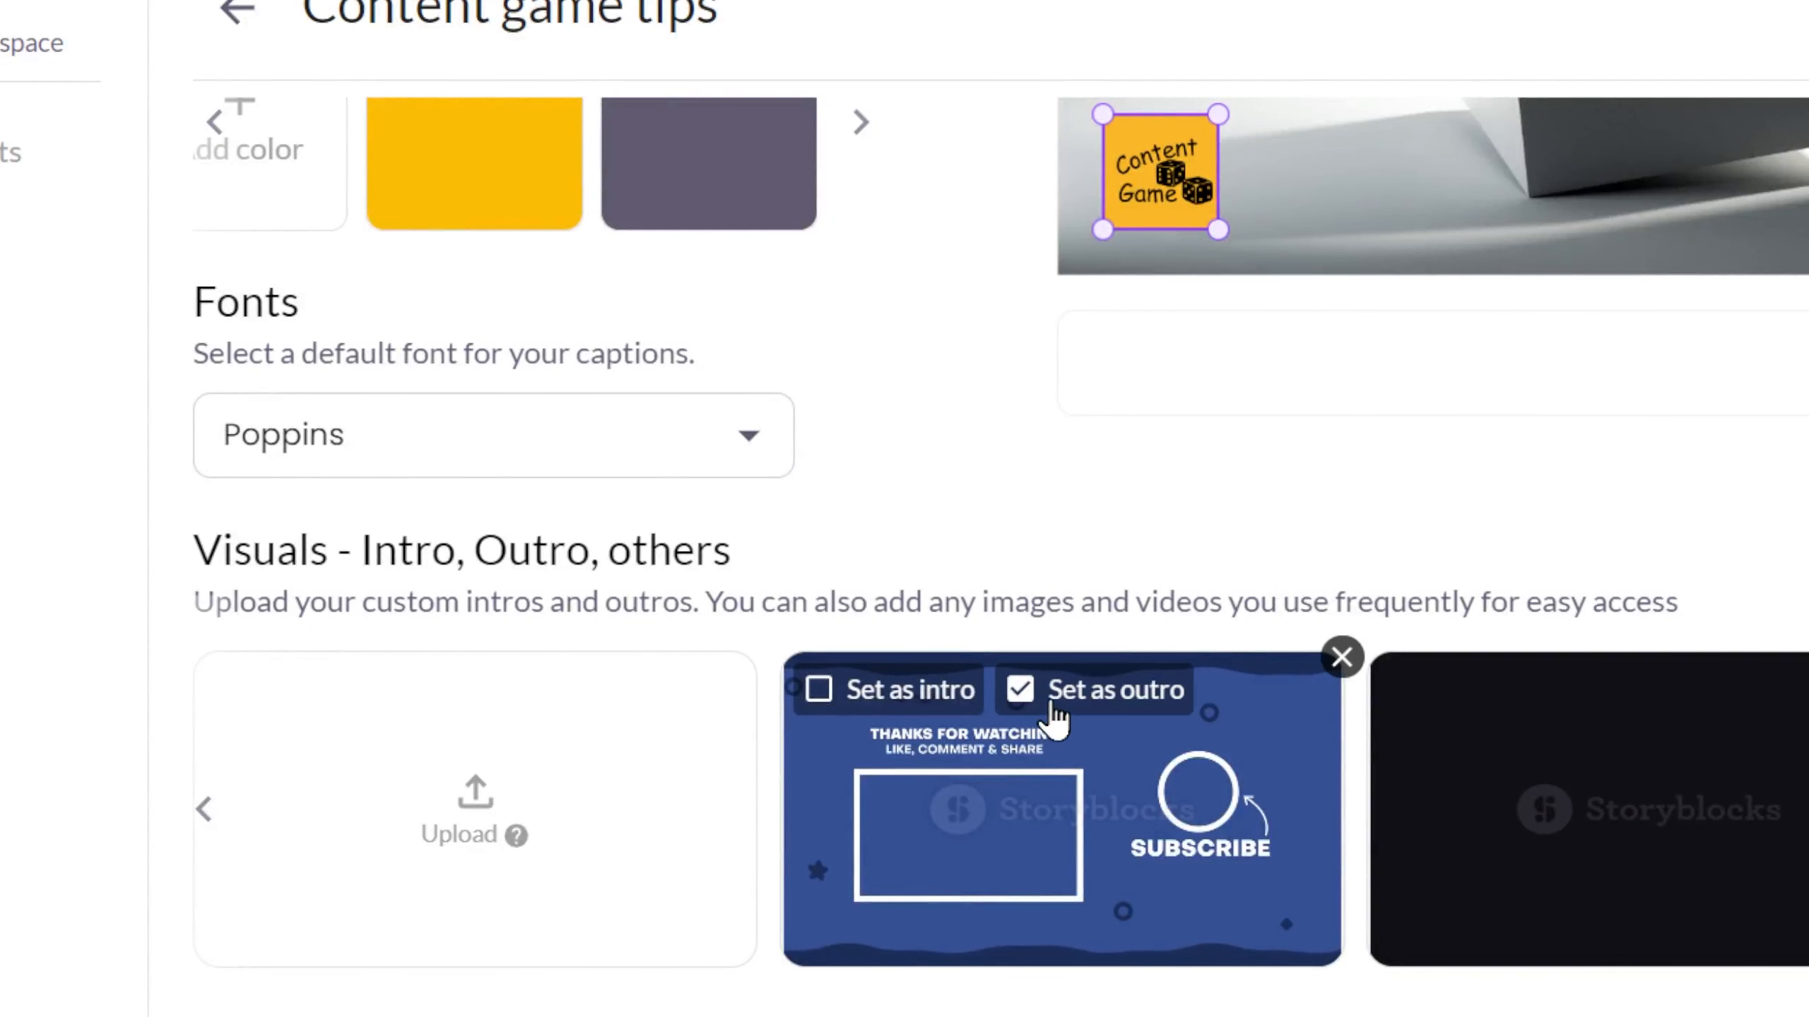
Set the dark Storyblocks visual as the brand intro and view the project's final outro scene.
{"action": "left_click", "coordinate": [1405, 687]}
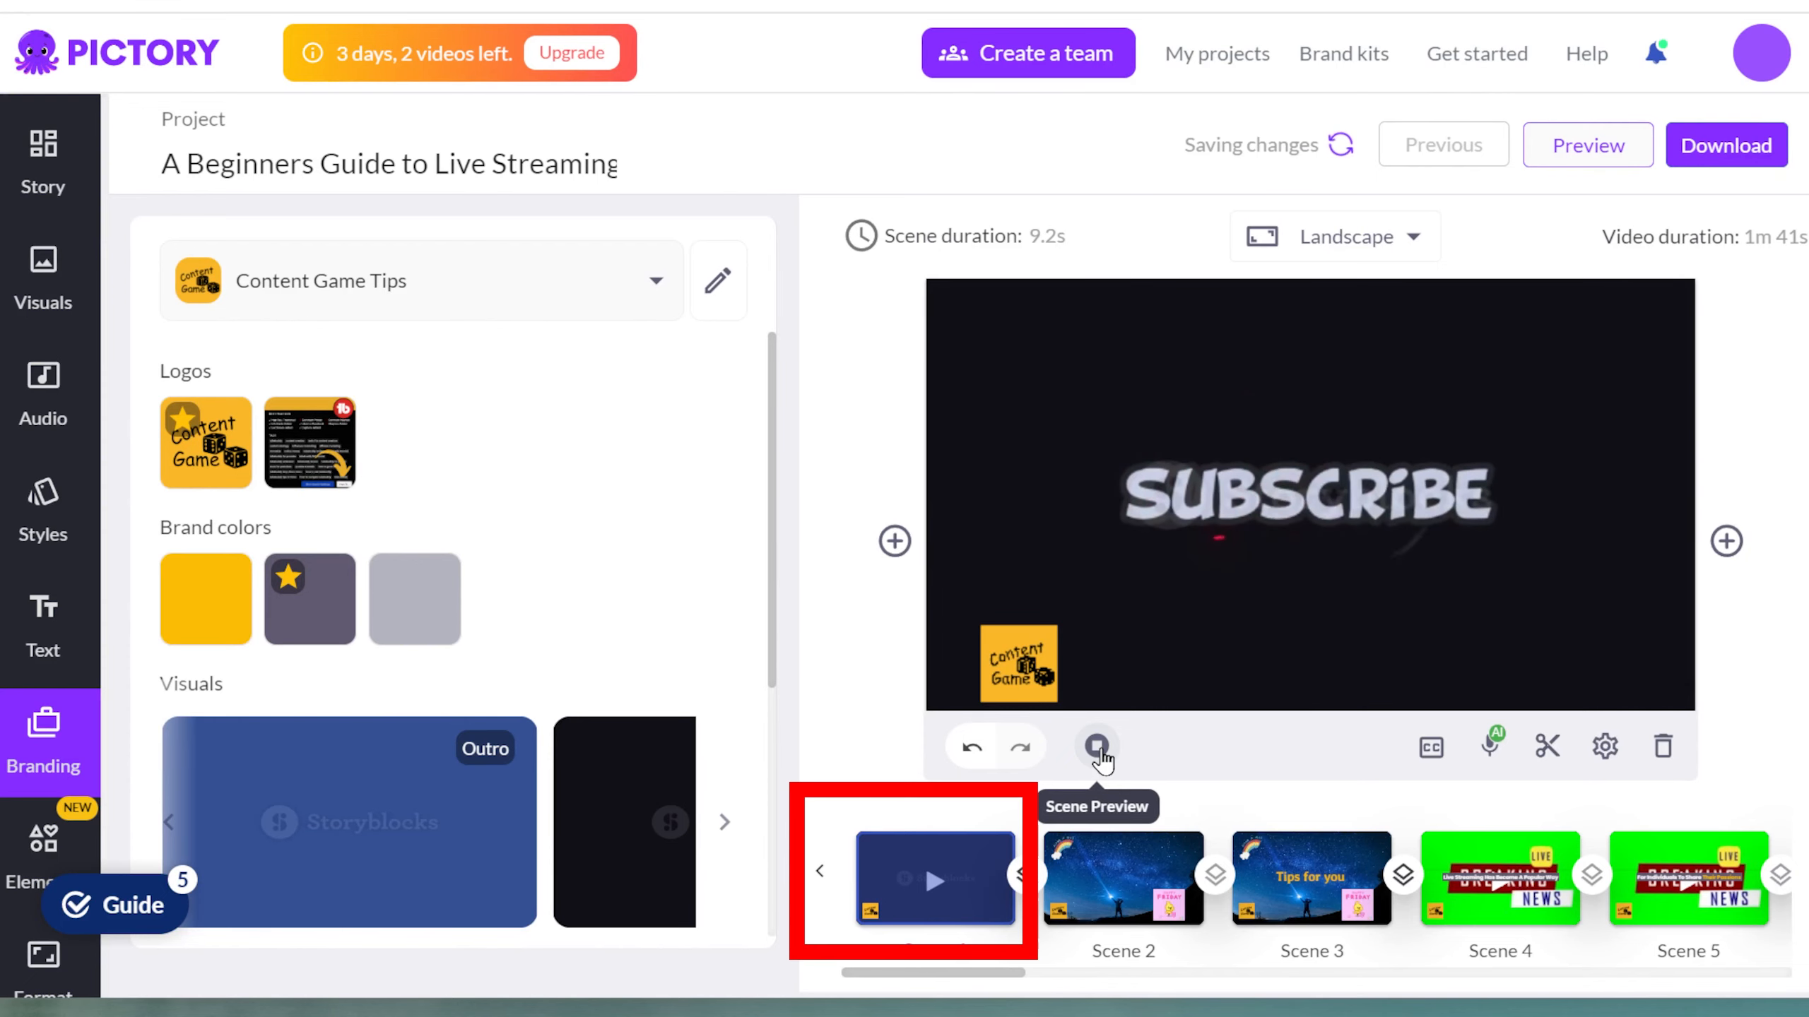
{"action": "left_click", "coordinate": [1716, 891]}
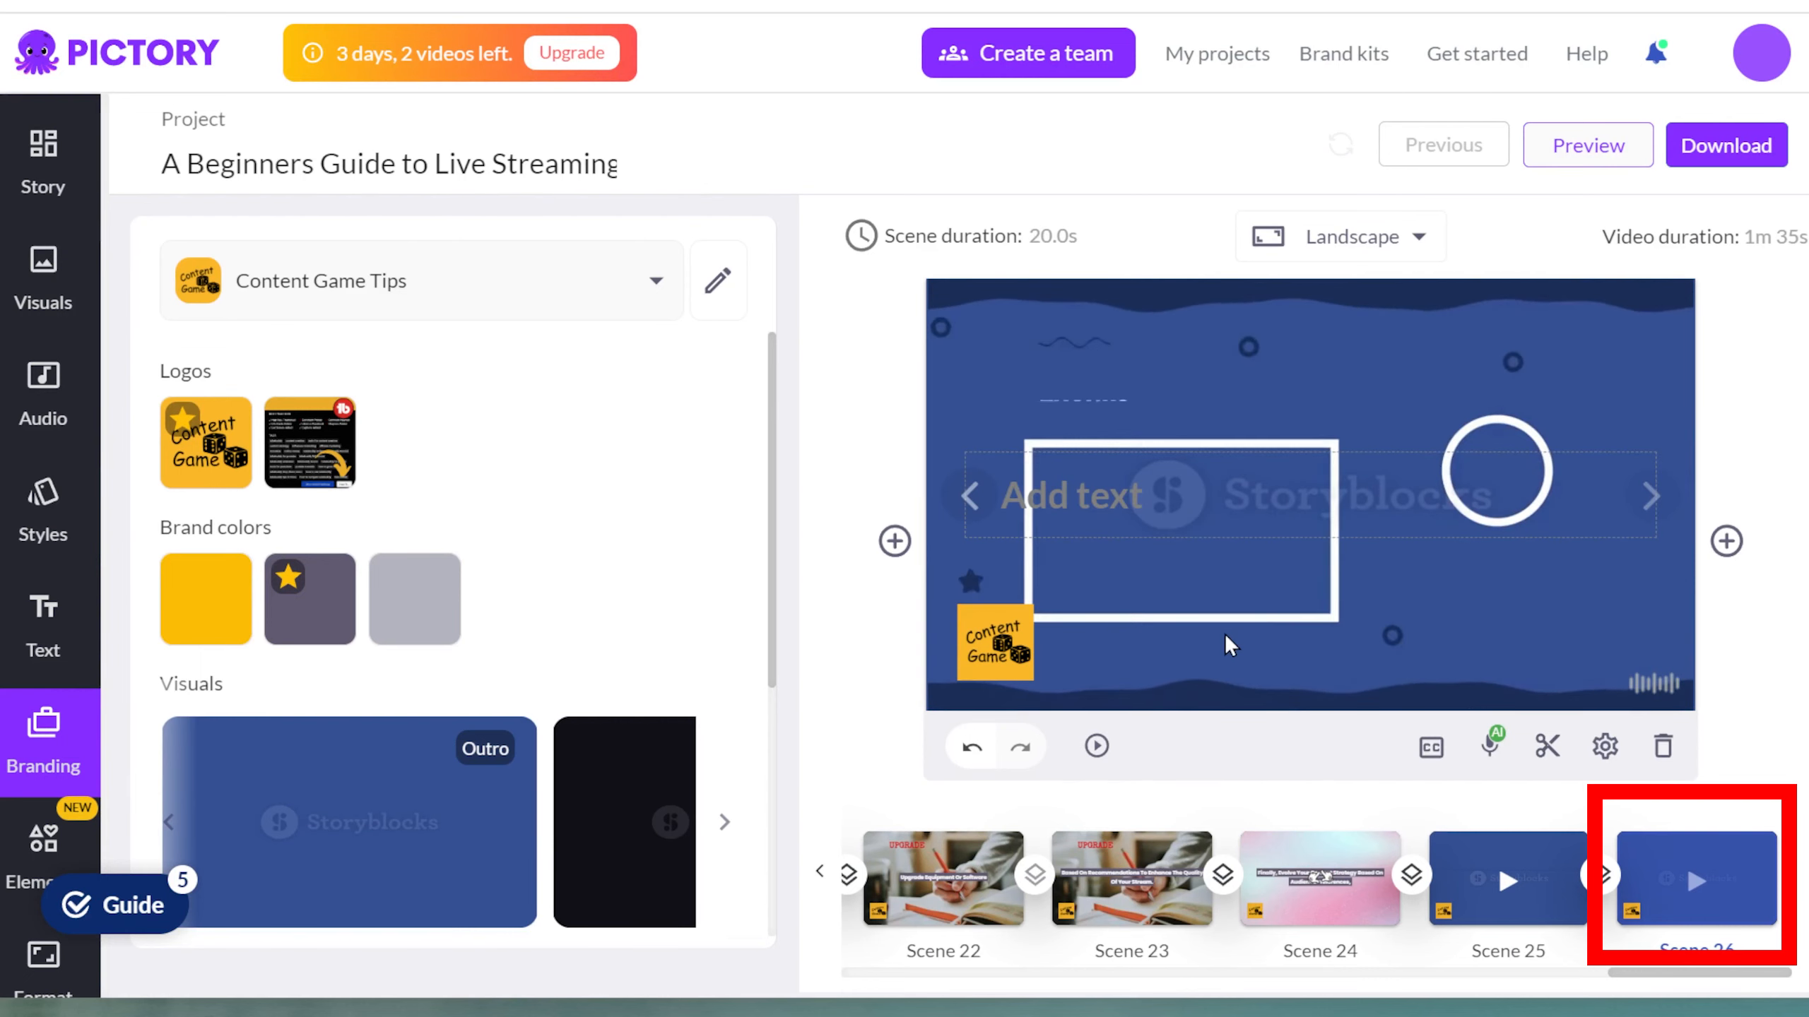
Nudge the brand logo on scene 24 slightly to the right.
{"action": "left_click", "coordinate": [1334, 915]}
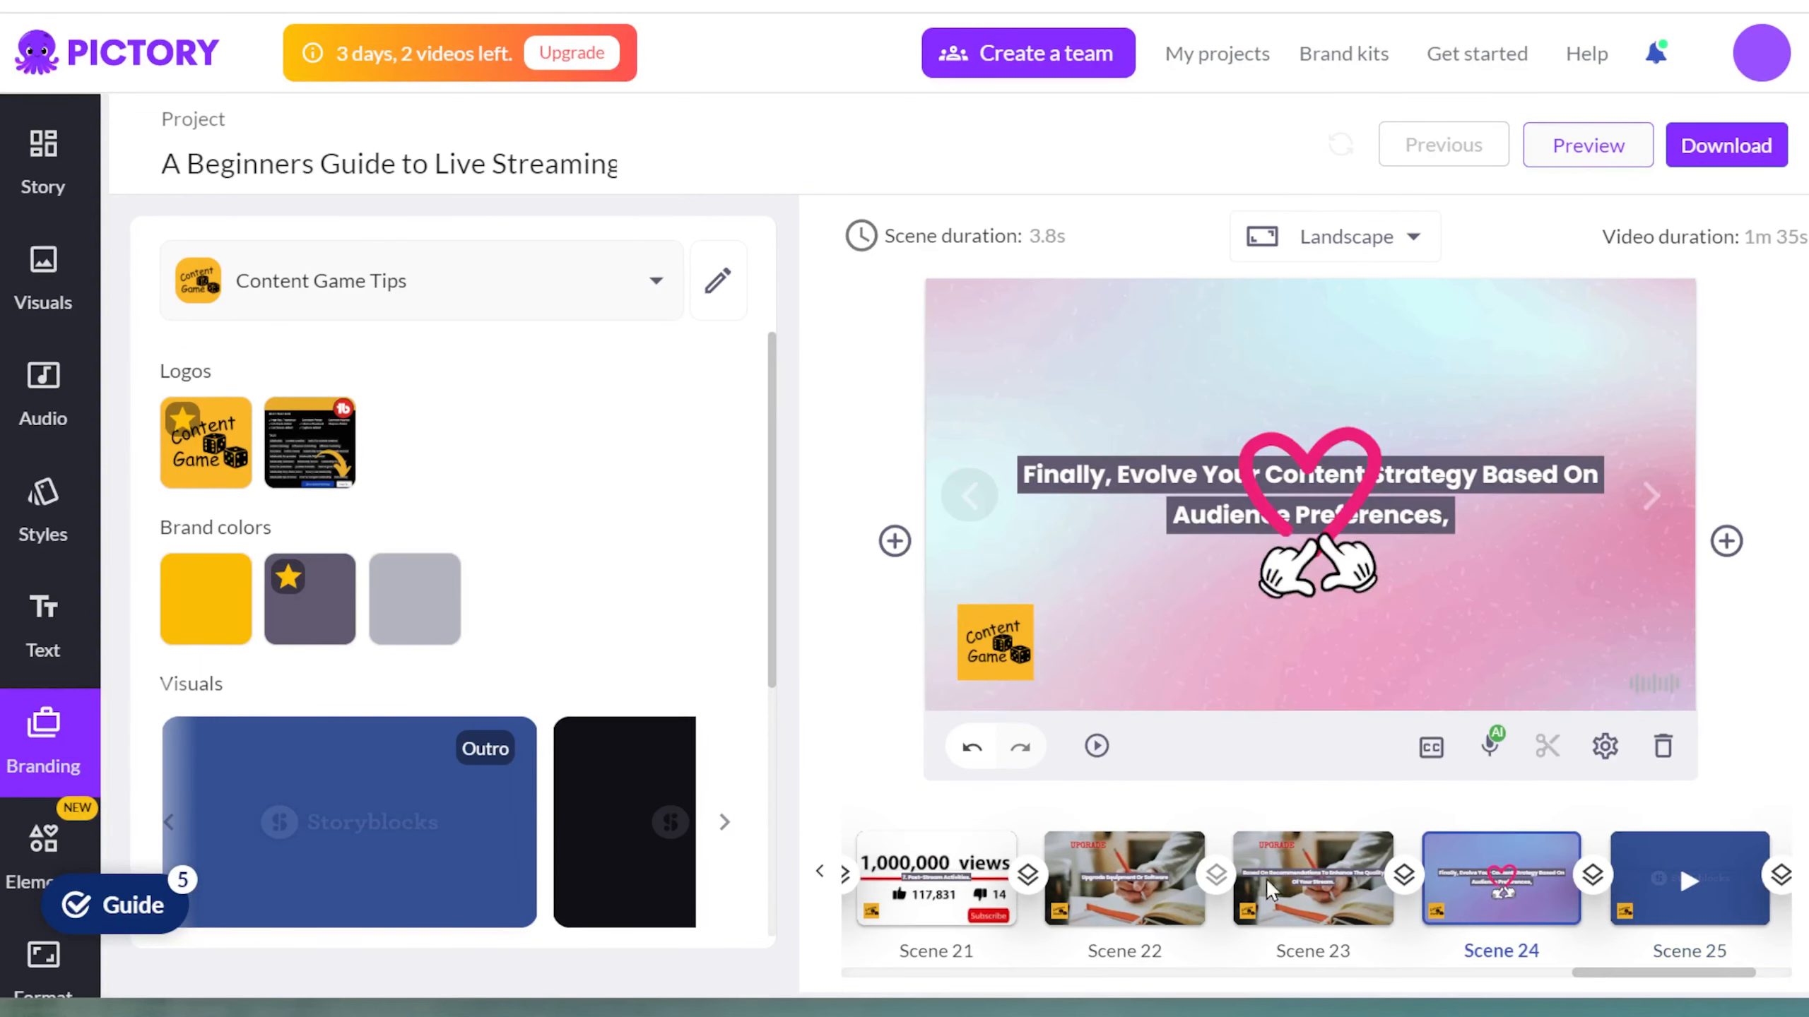
{"action": "left_click_drag", "start_coordinate": [982, 650], "coordinate": [1032, 643]}
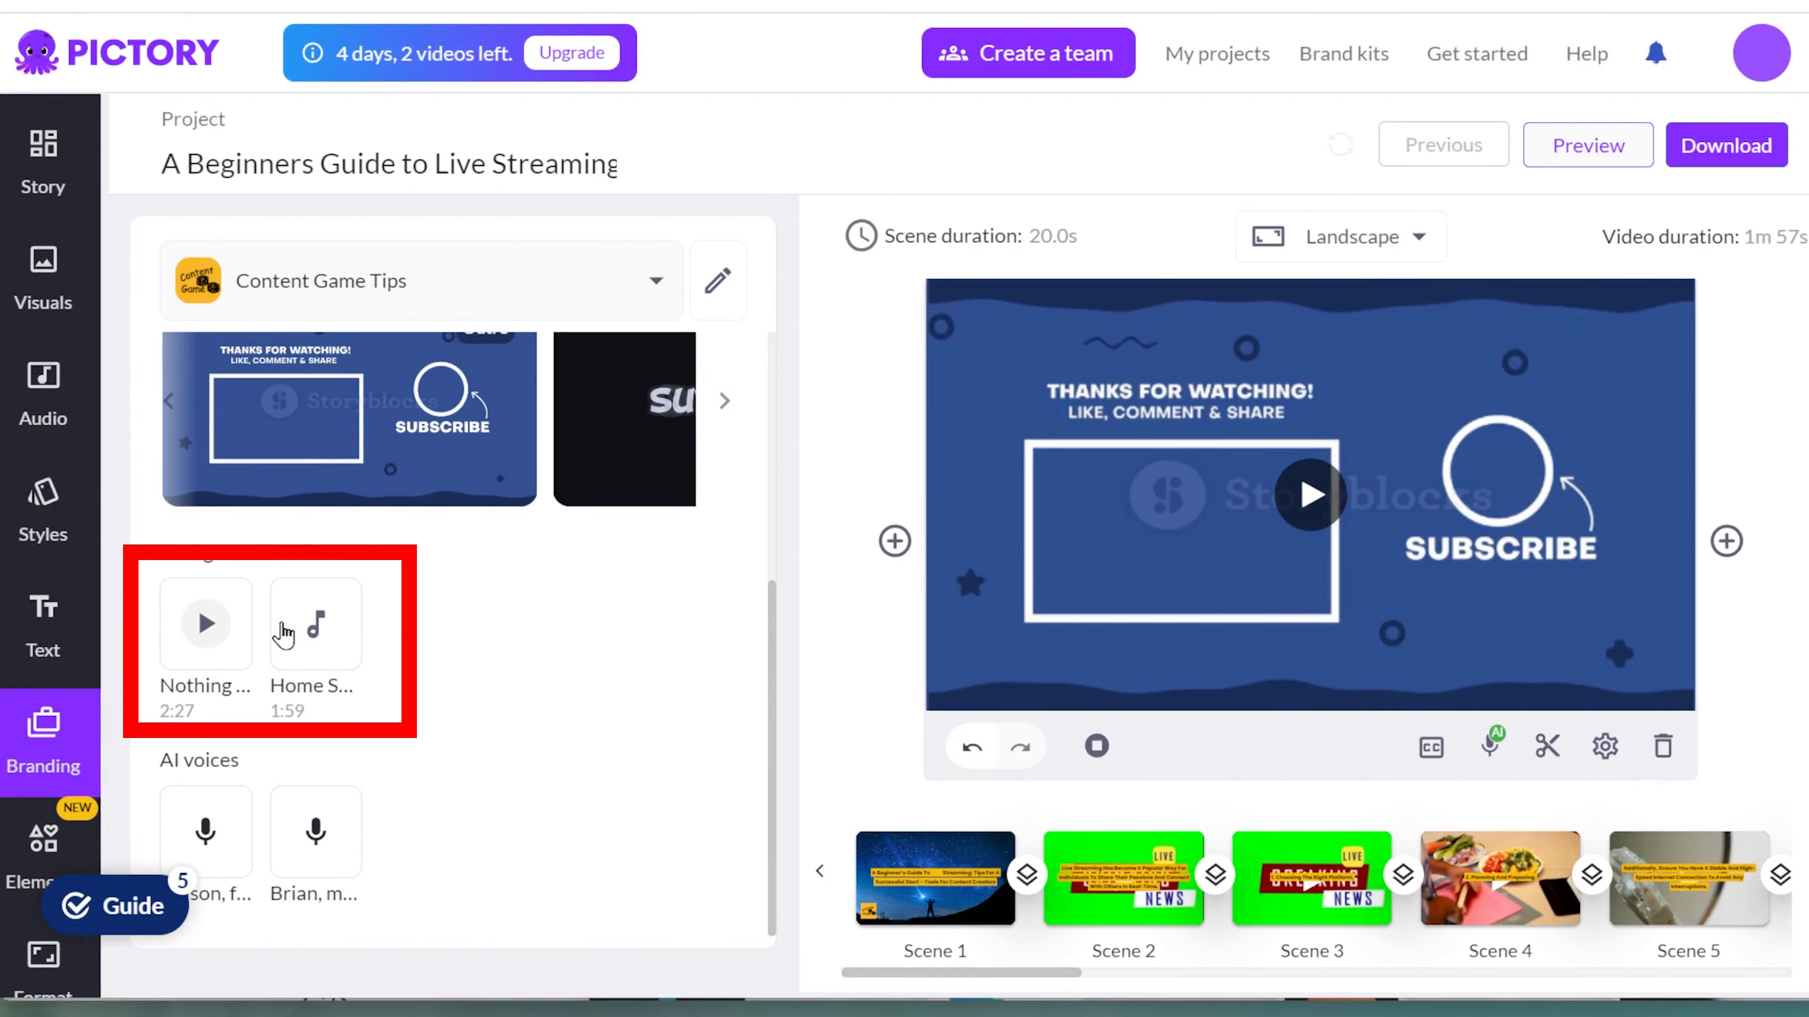
Apply the brand's Nothing To See background music and Adison AI voice to the project.
{"action": "left_click", "coordinate": [211, 634]}
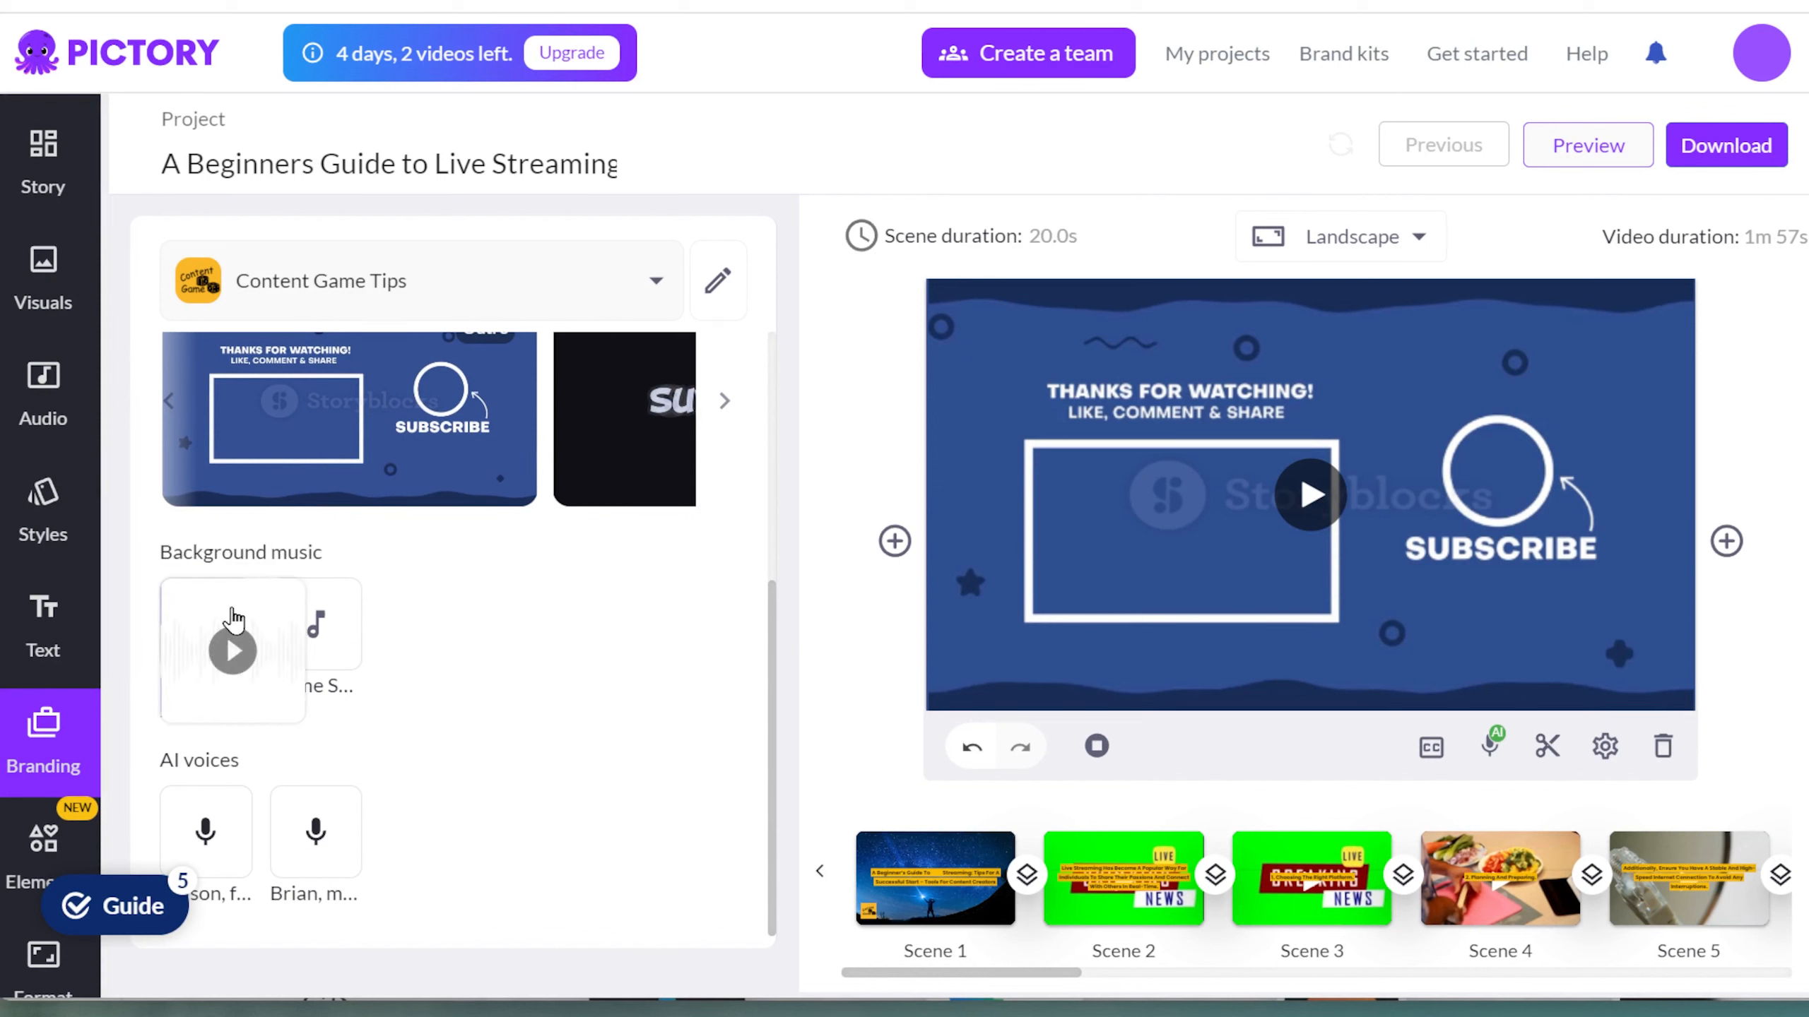
{"action": "left_click", "coordinate": [239, 819]}
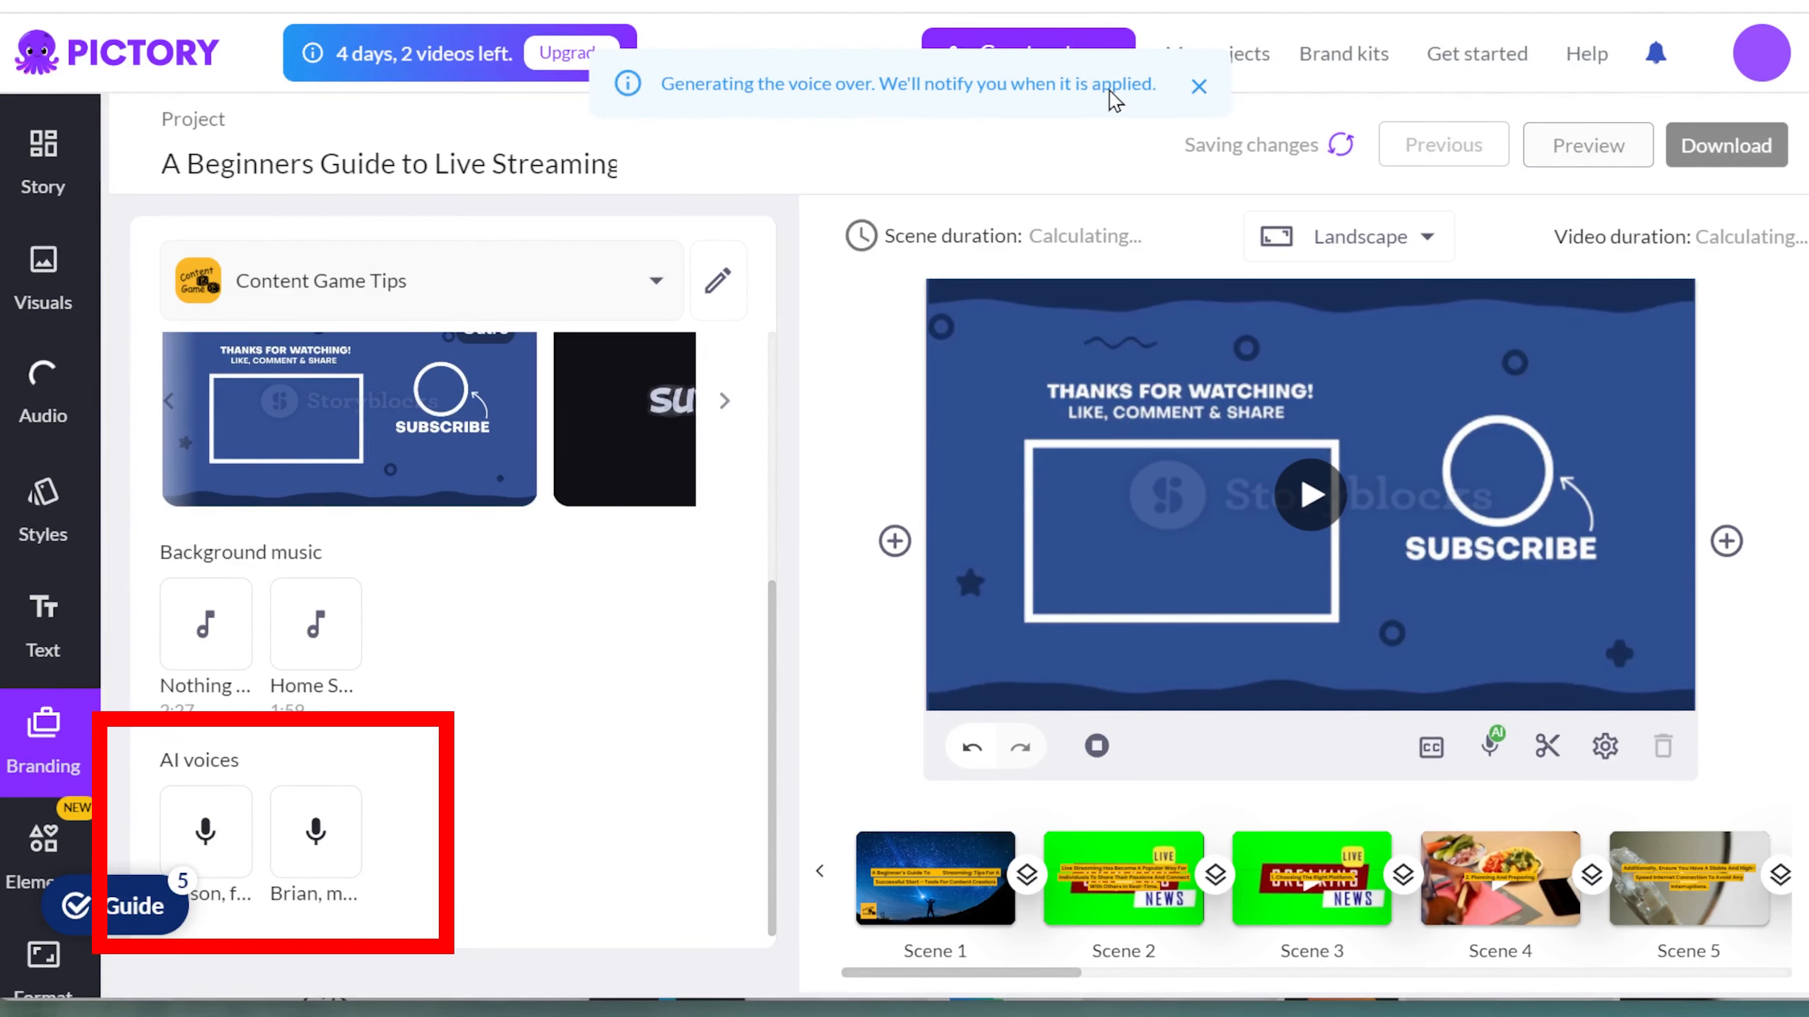
{"action": "left_click", "coordinate": [1198, 87]}
Browse forward through the project's scenes to scene 9.
{"action": "scroll", "coordinate": [348, 630], "scroll_direction": "up", "scroll_amount": 5}
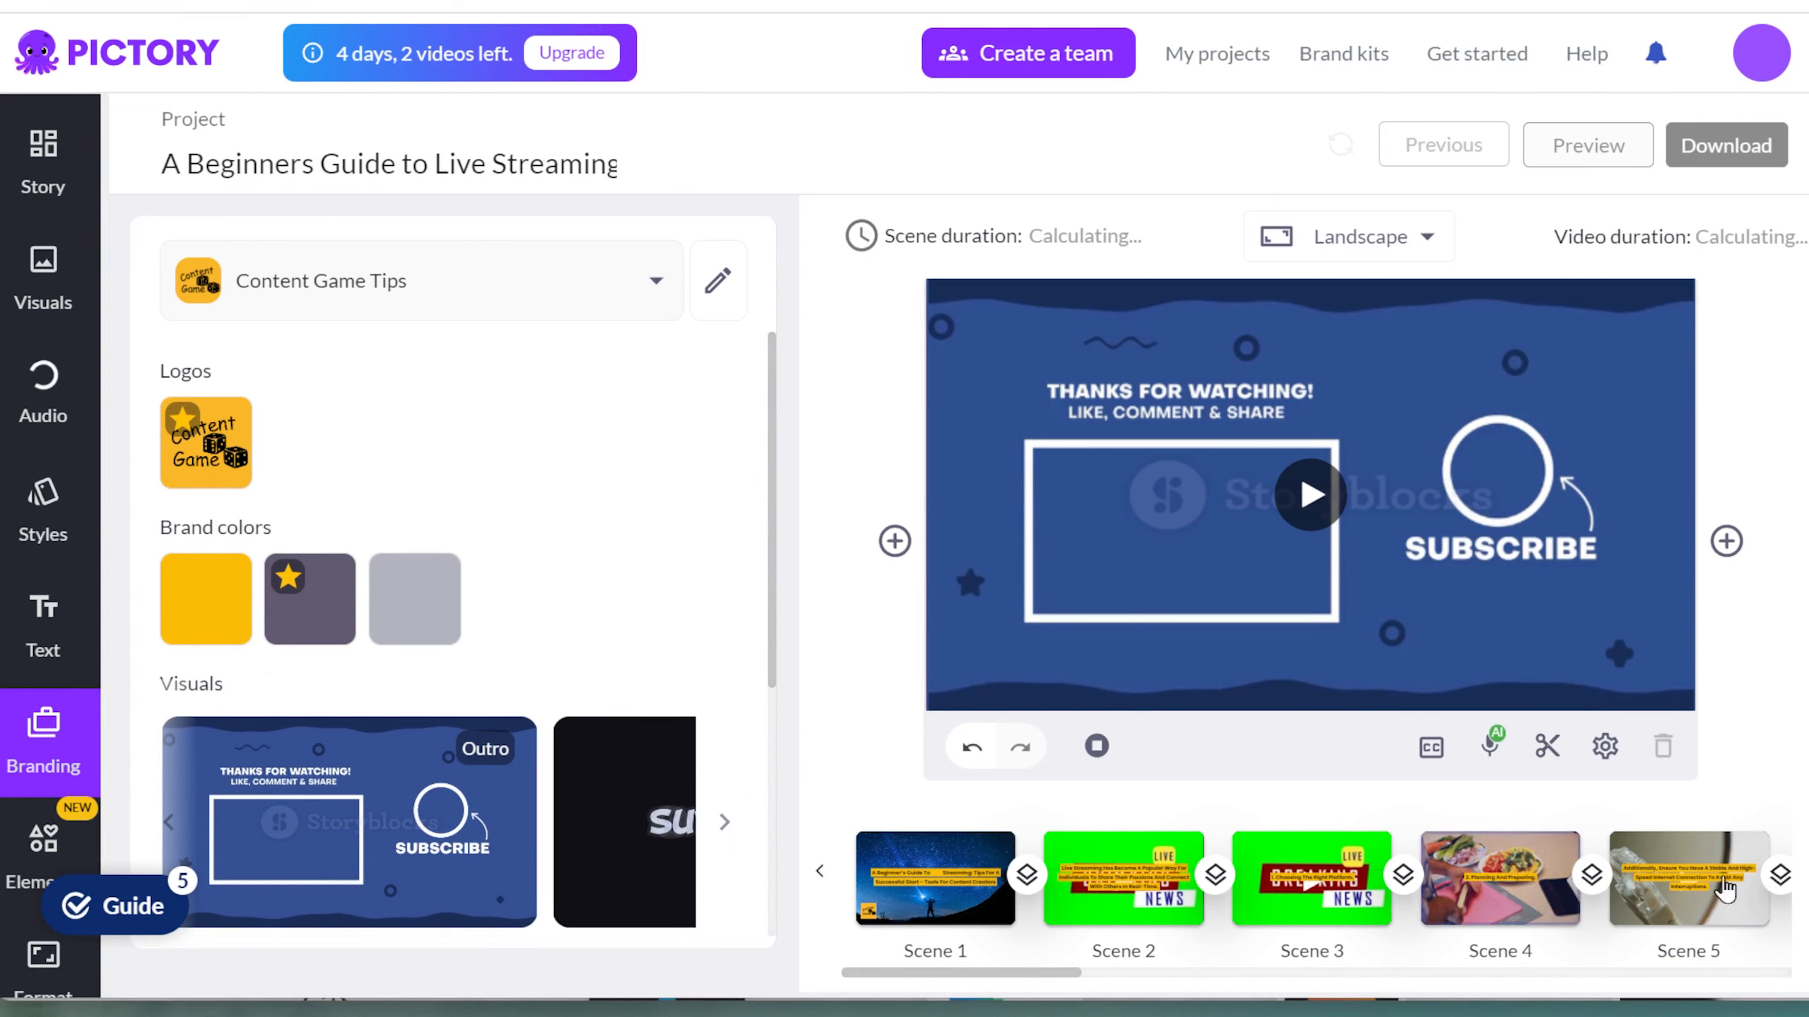
{"action": "left_click", "coordinate": [1802, 874]}
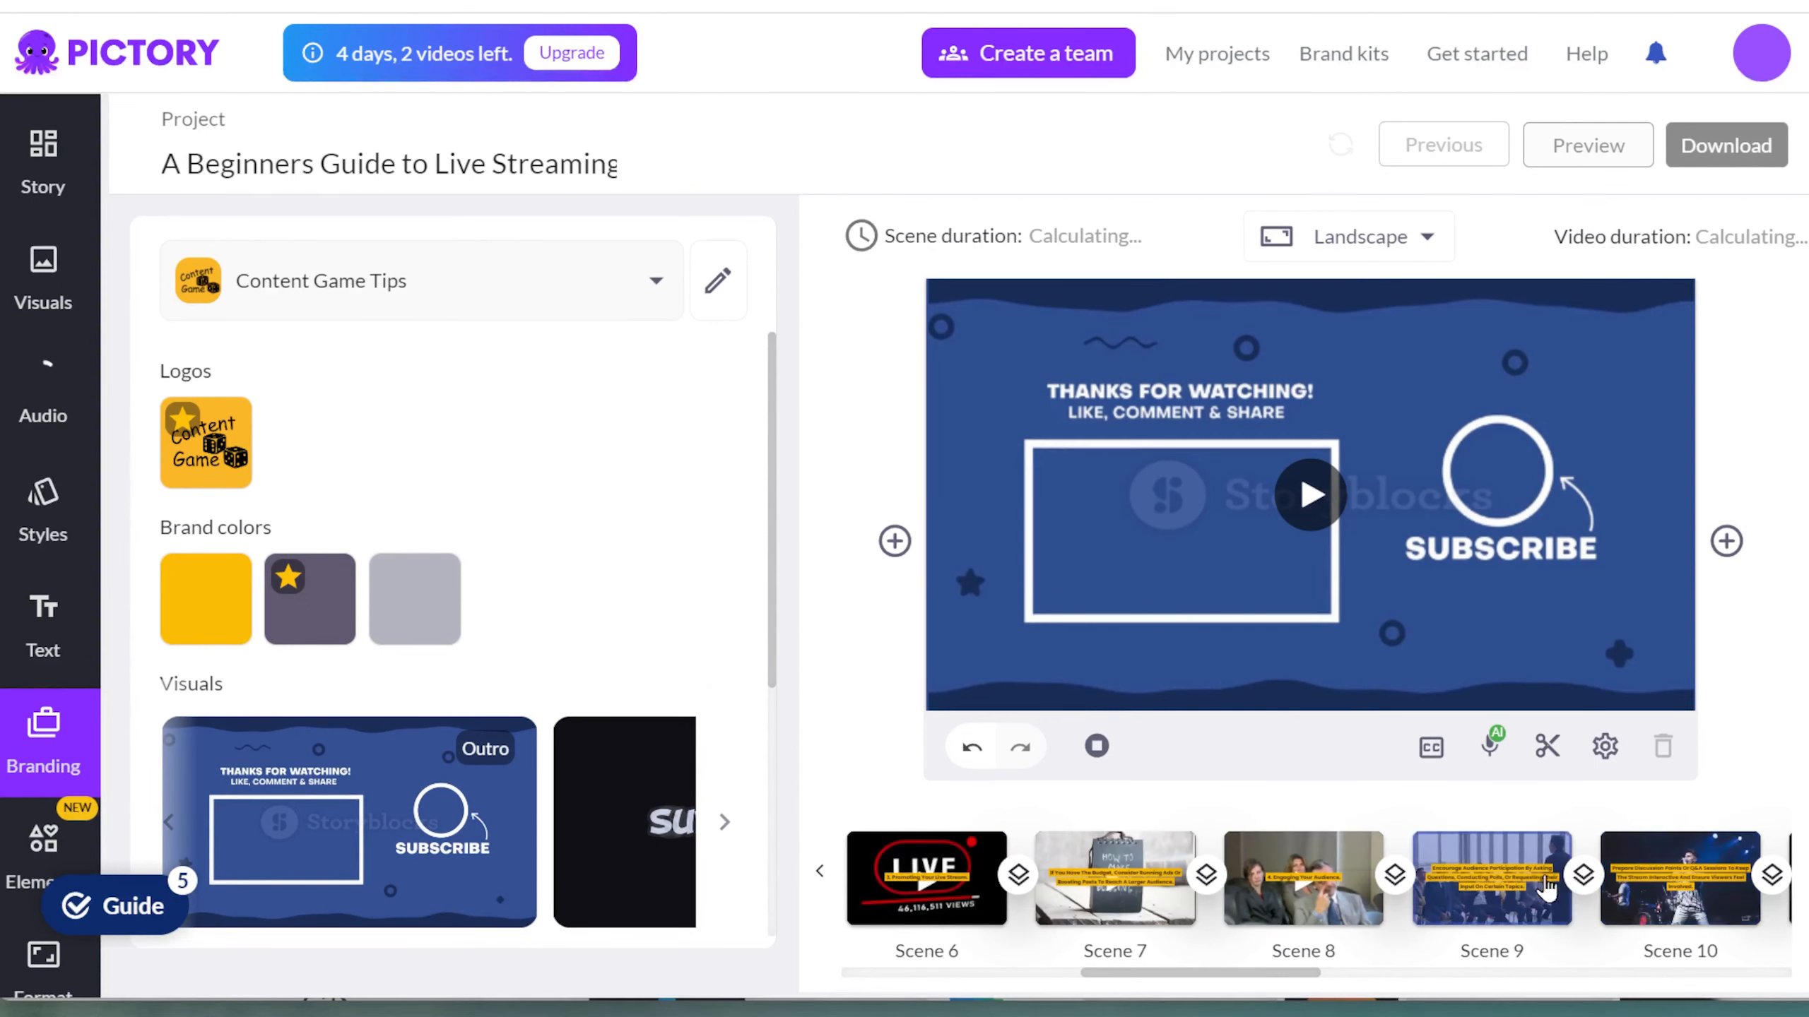
{"action": "left_click", "coordinate": [1517, 887]}
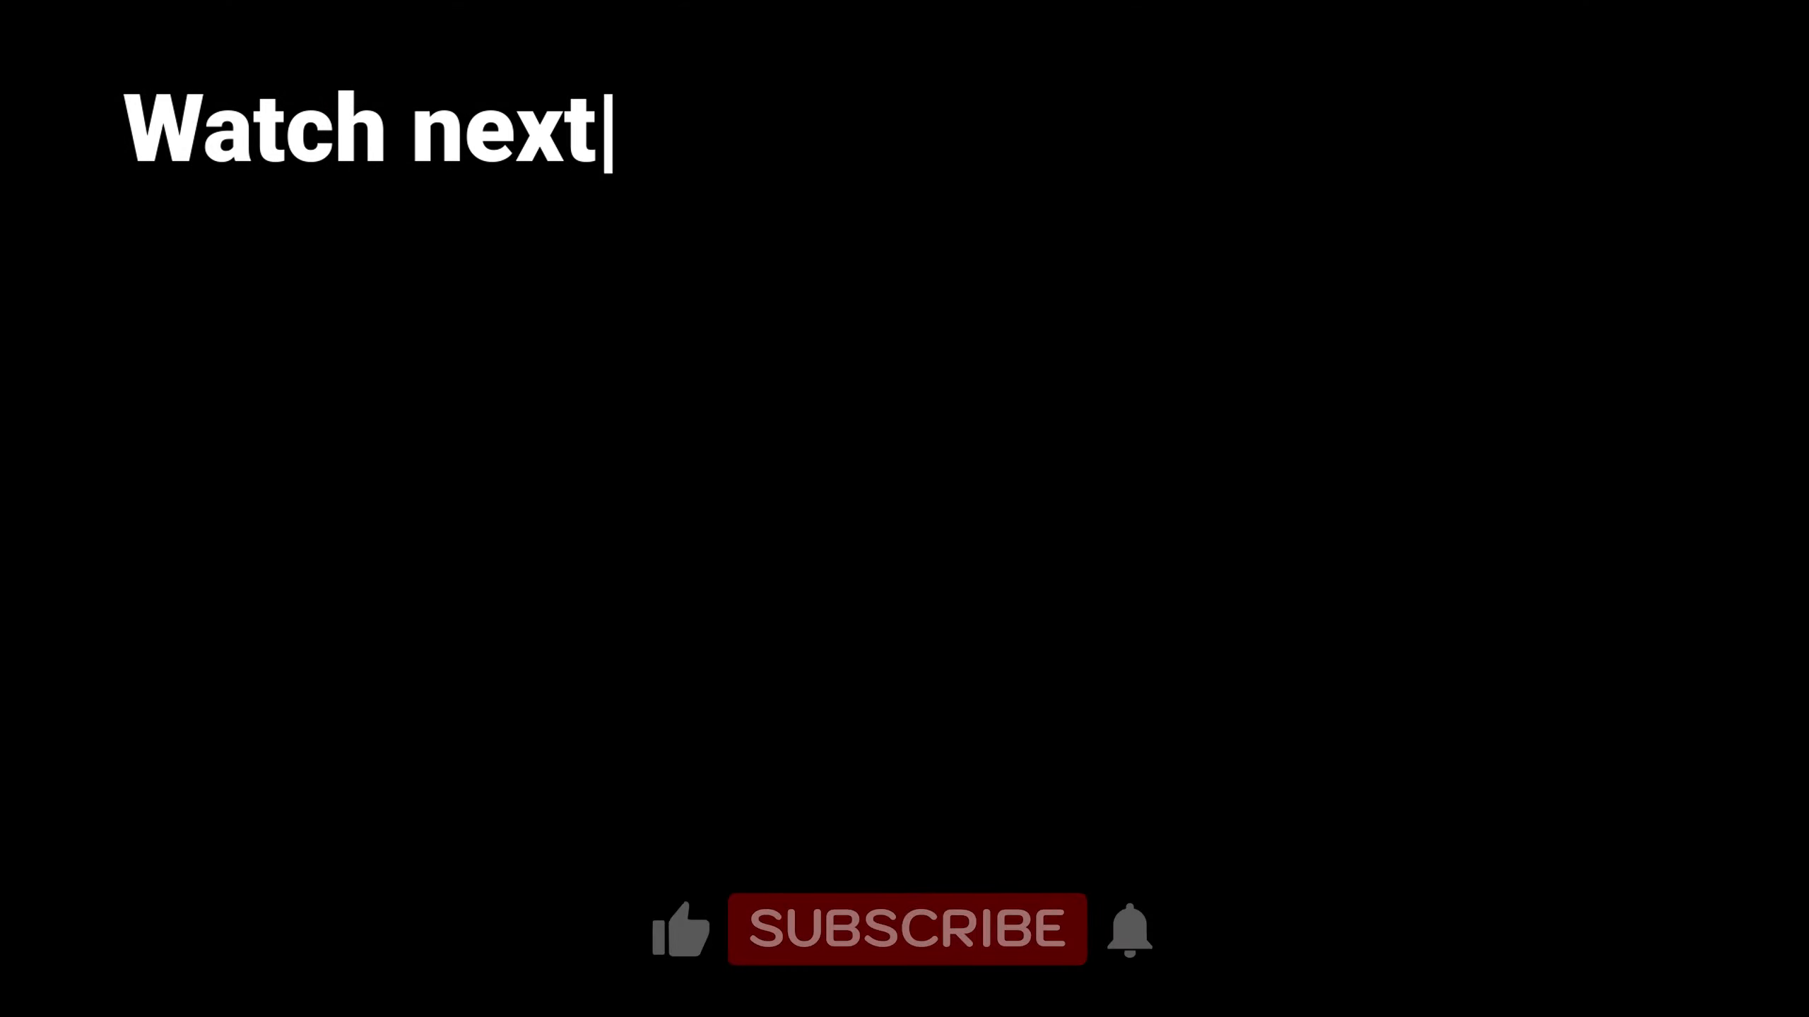